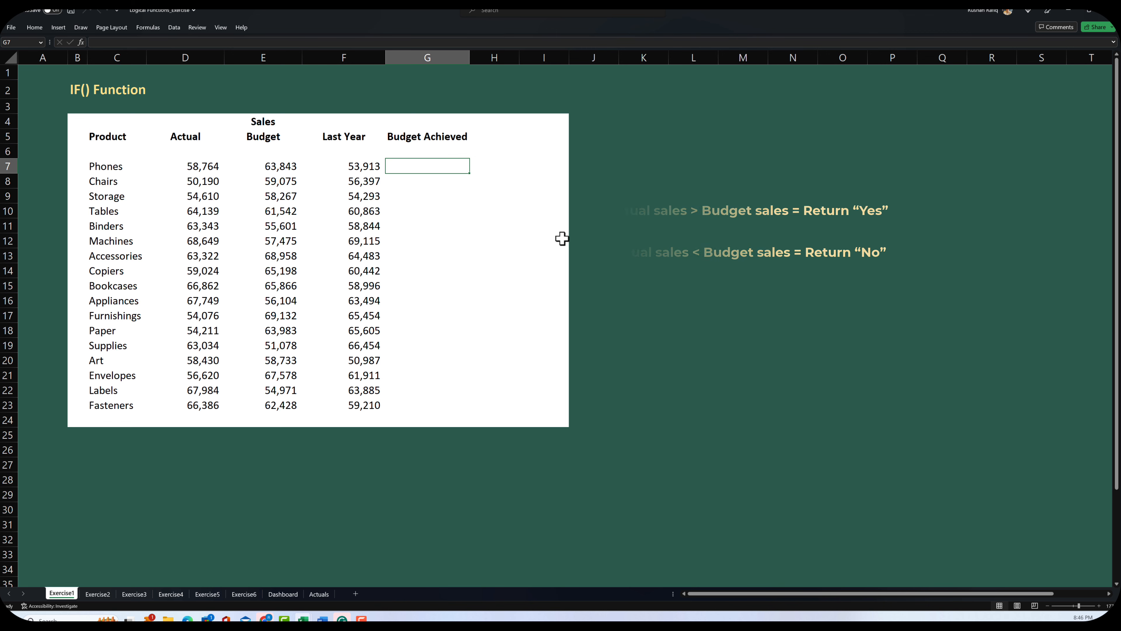
- In G7 under Budget Achieved, enter the formula =IF(D7>E7,"Yes","No")
type("=IF(")
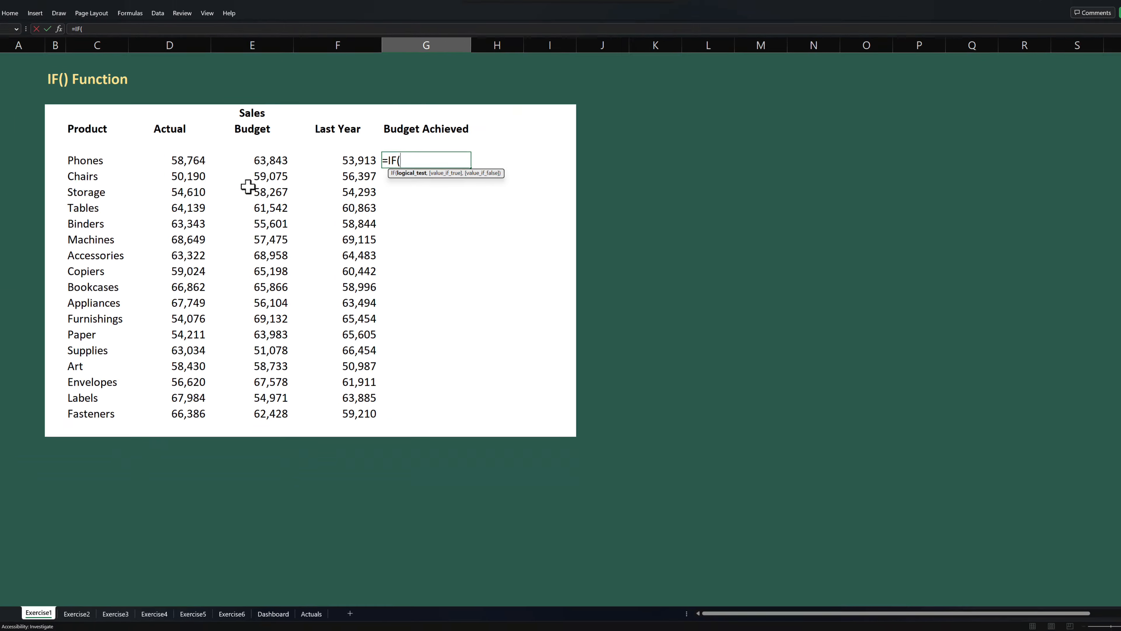
left_click(200, 161)
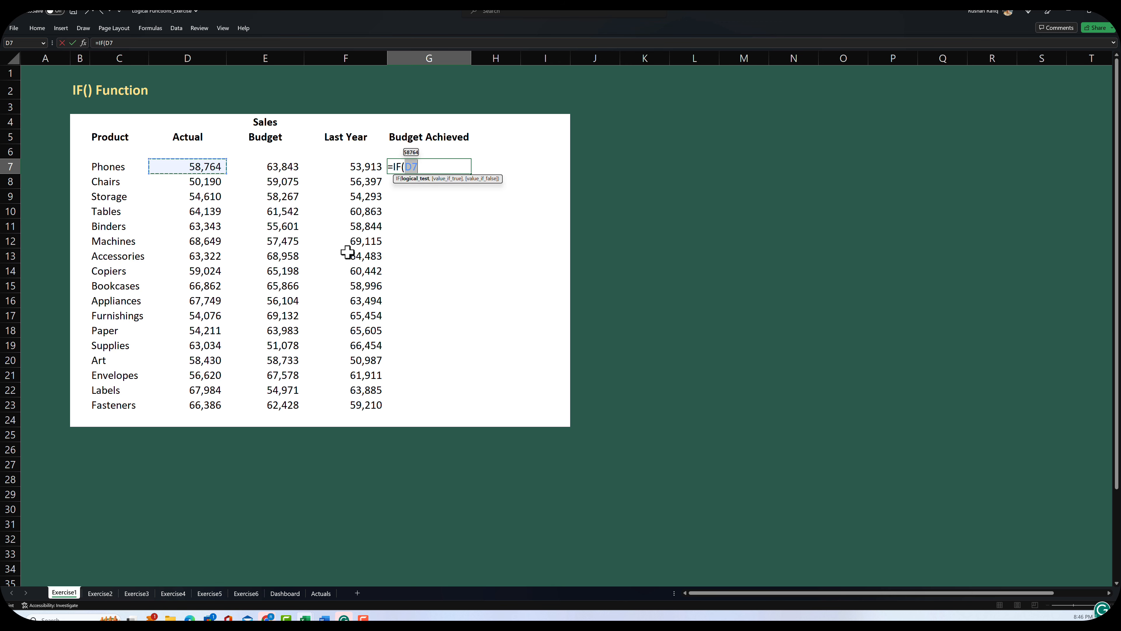
type(">")
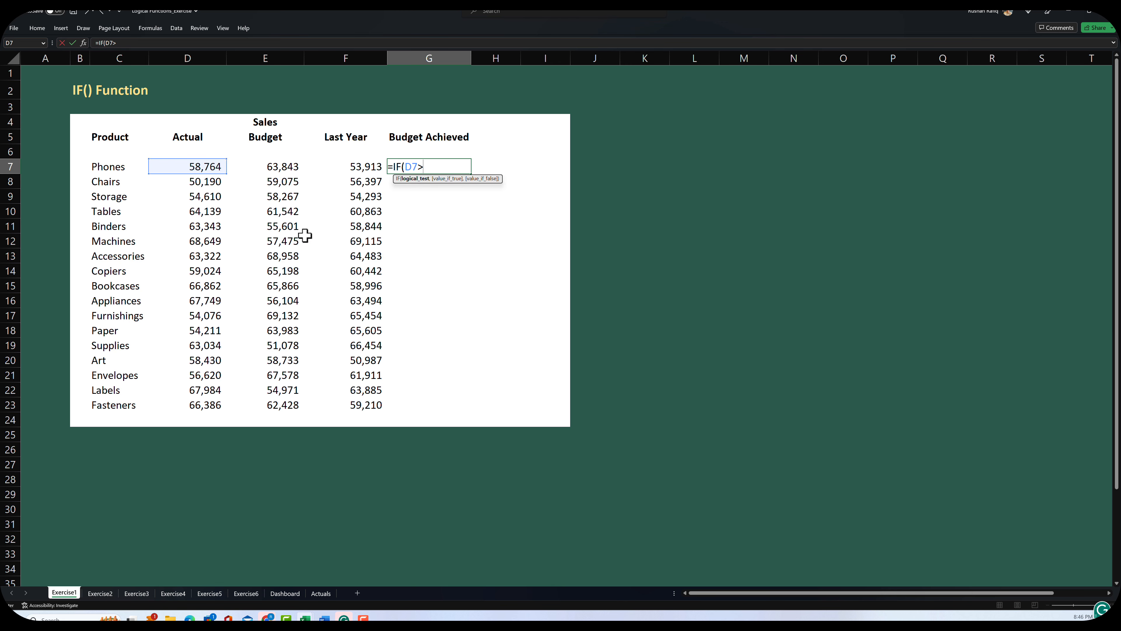
left_click(275, 168)
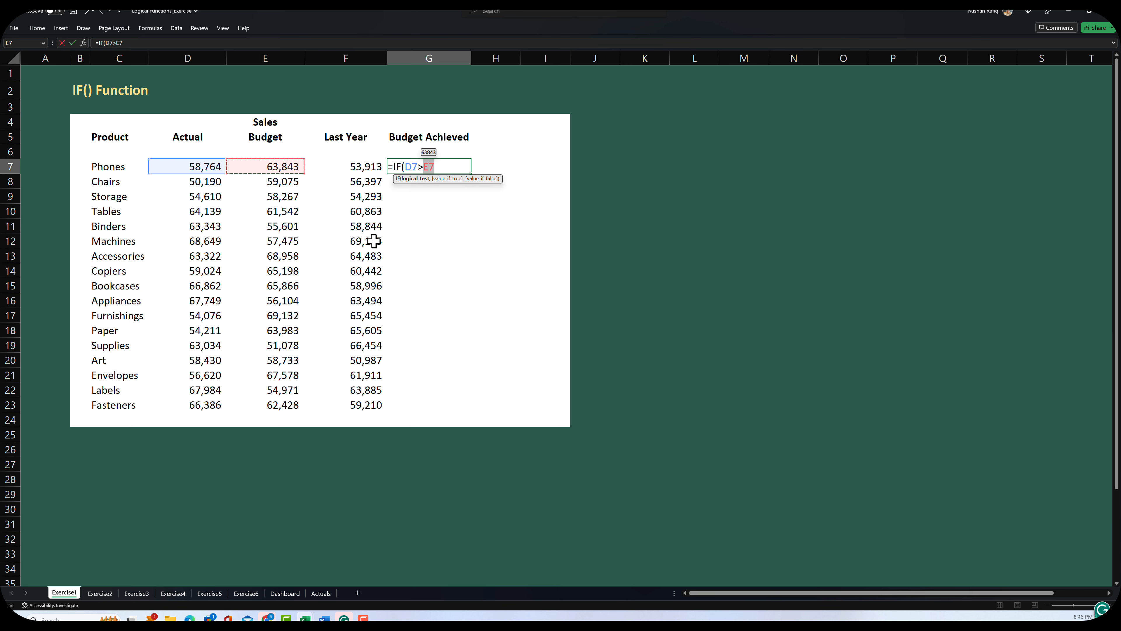
type(",\"Y")
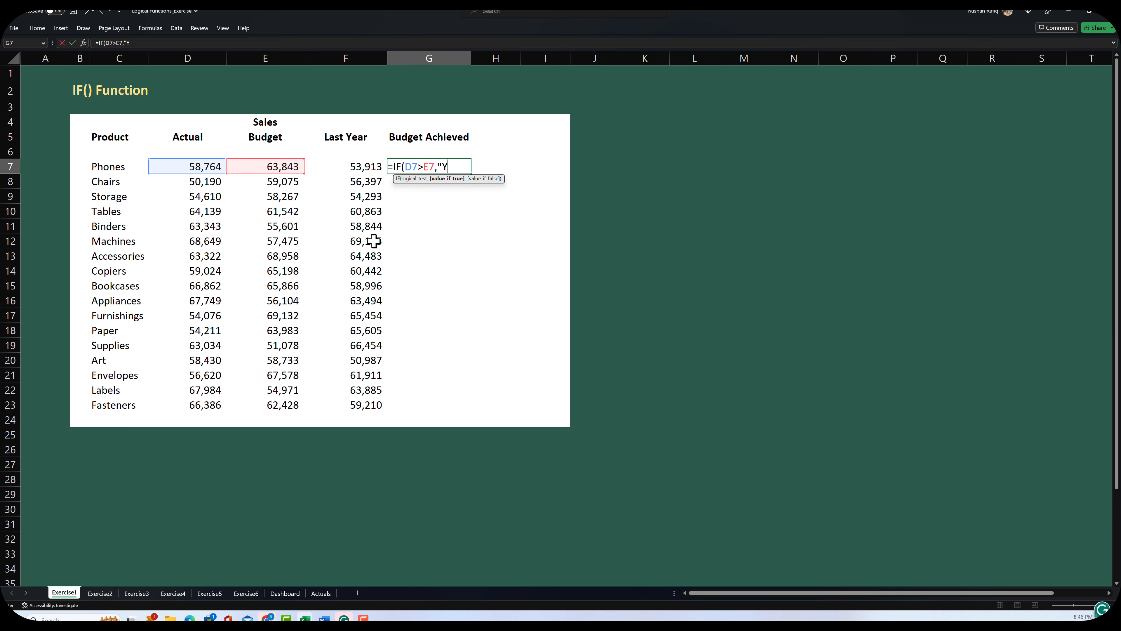
type("es\",\"no")
key("BackSpace")
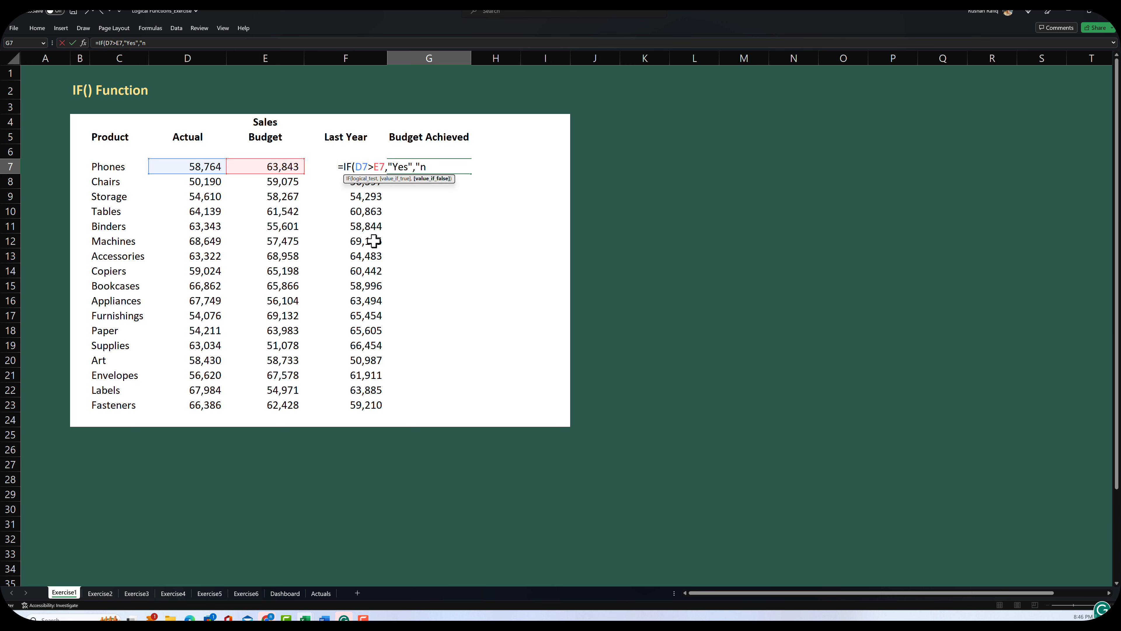
key("BackSpace")
type("No\")")
key("Return")
- Fill the Budget Achieved formula from G7 down to G23, the Fasteners row
key("Left")
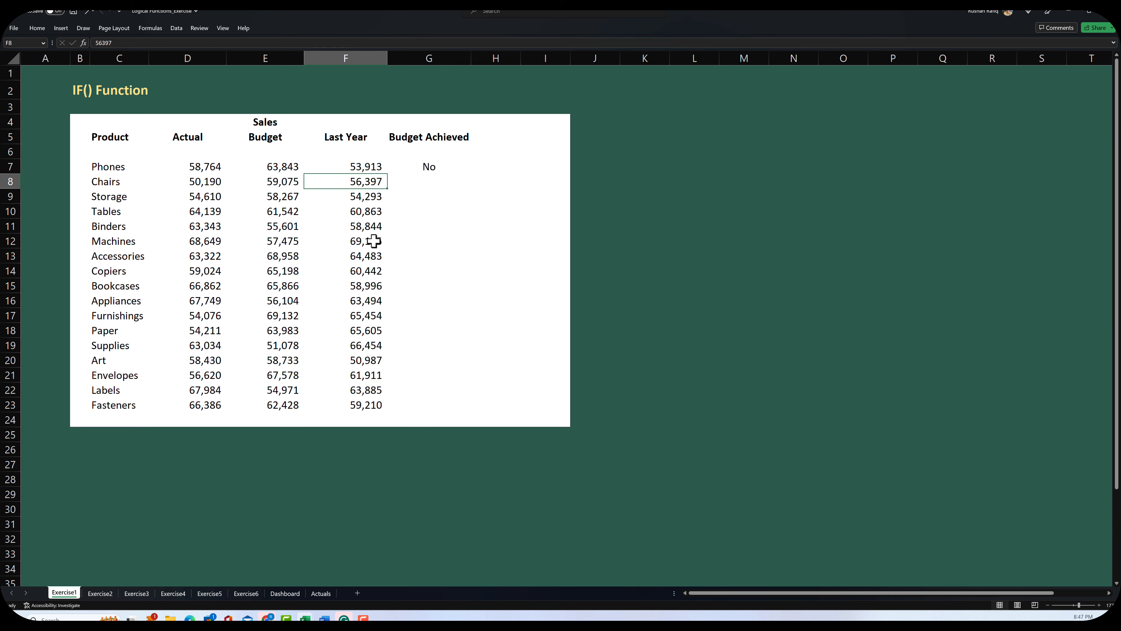
key("ctrl+Down")
key("Right")
key("ctrl+shift+Up")
key("ctrl+d")
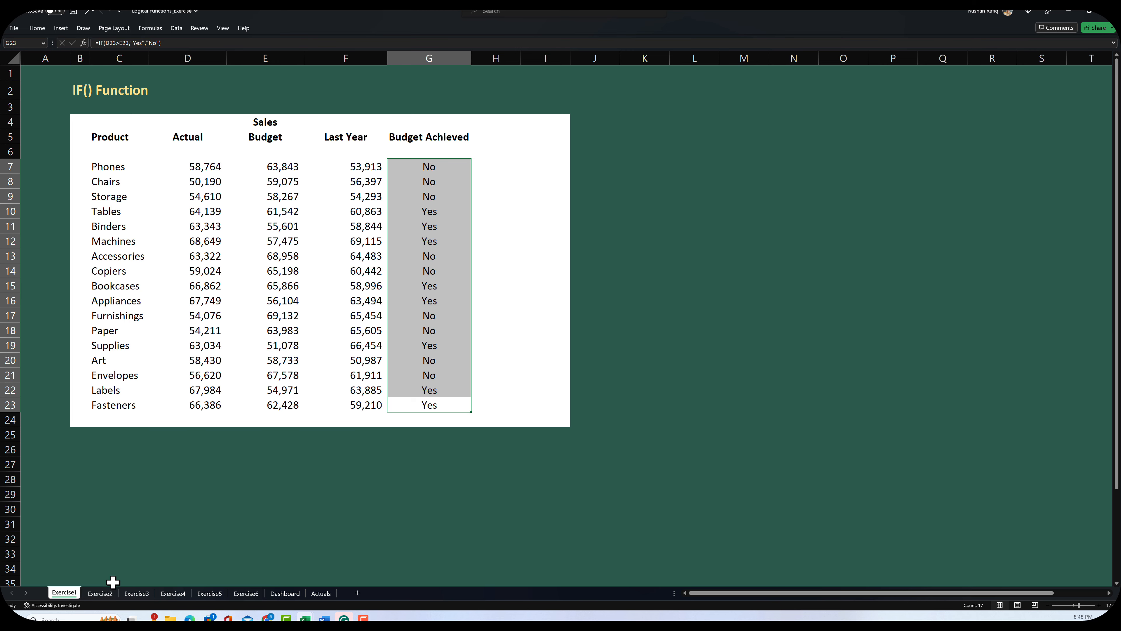
- On the Exercise2 sheet, start an AND formula in cell G7 under Higher vs Budget and LY
left_click(101, 593)
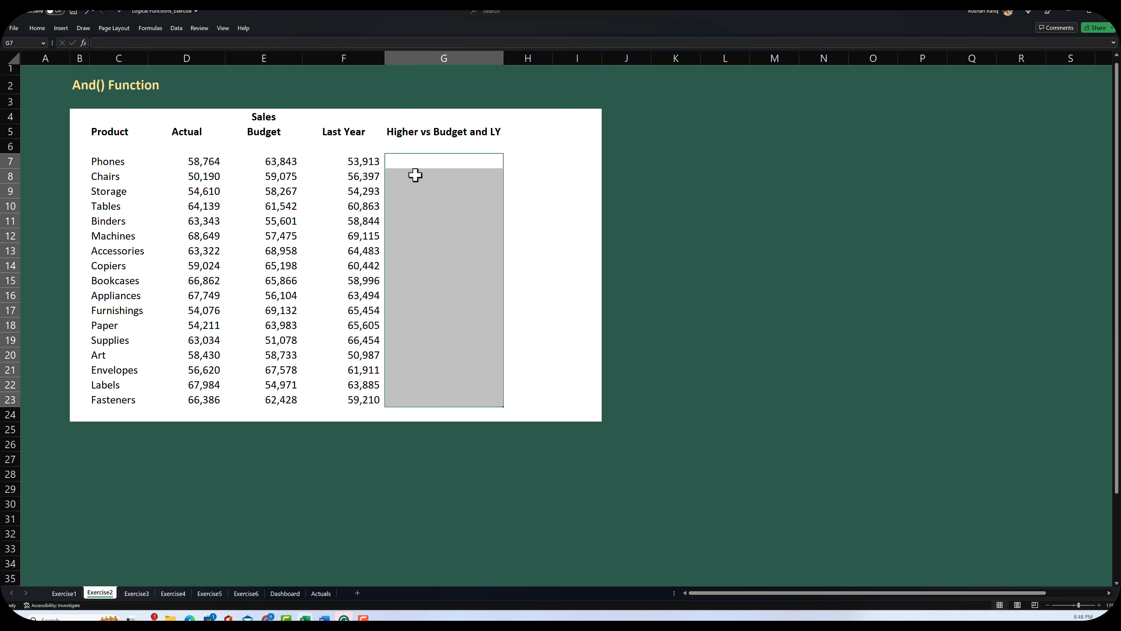
left_click(415, 164)
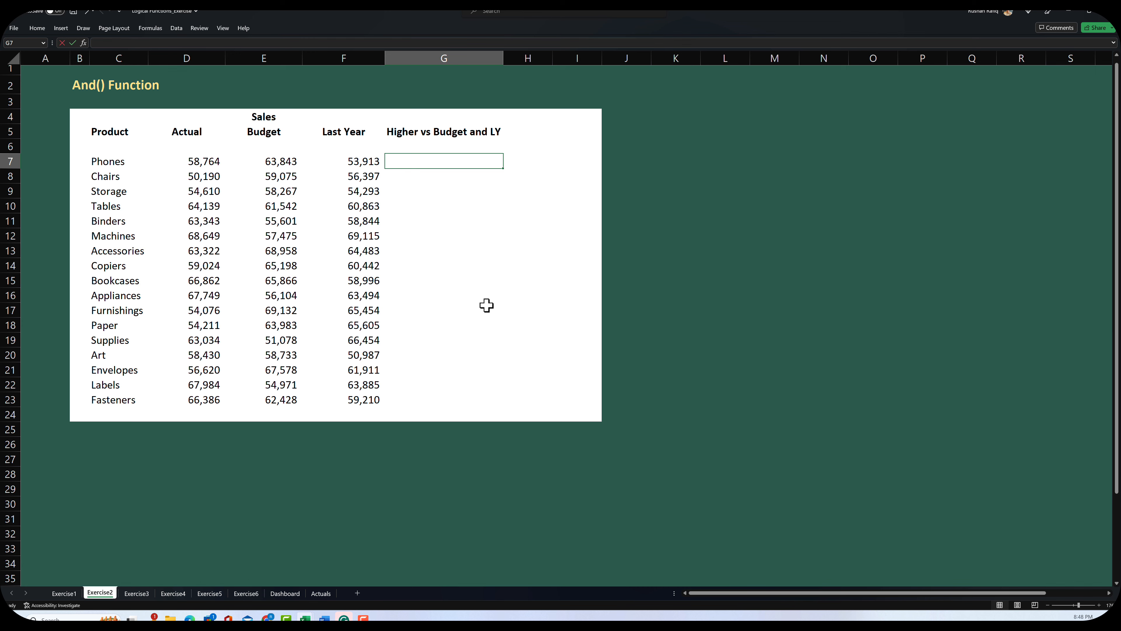
type("=and")
key("Tab")
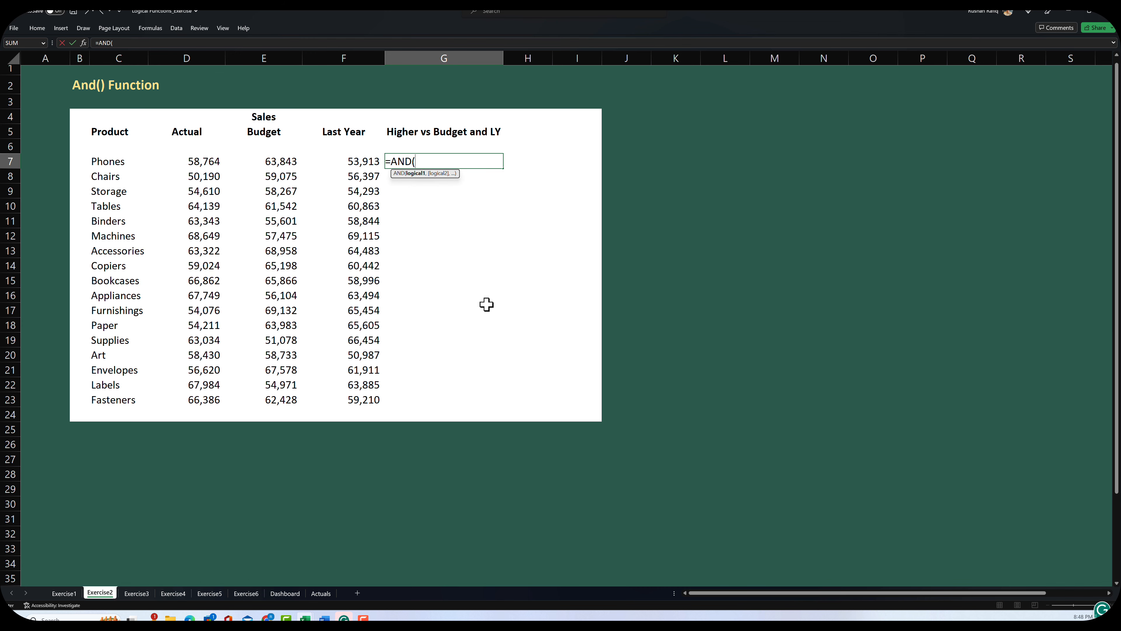
left_click(213, 163)
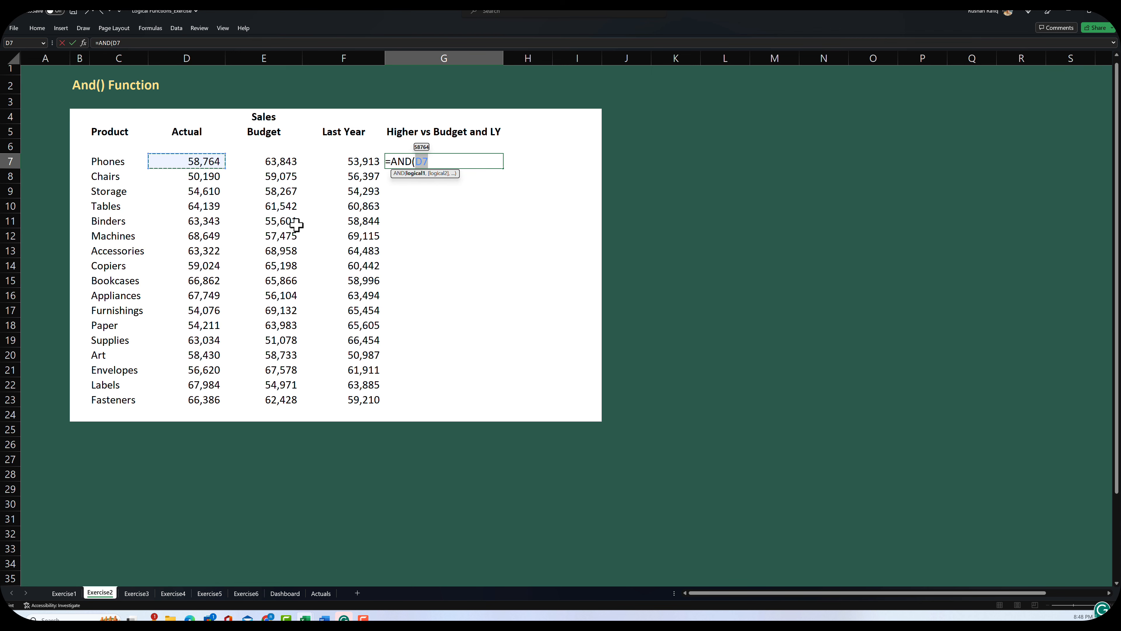
key("BackSpace")
key("BackSpace")
key("BackSpace")
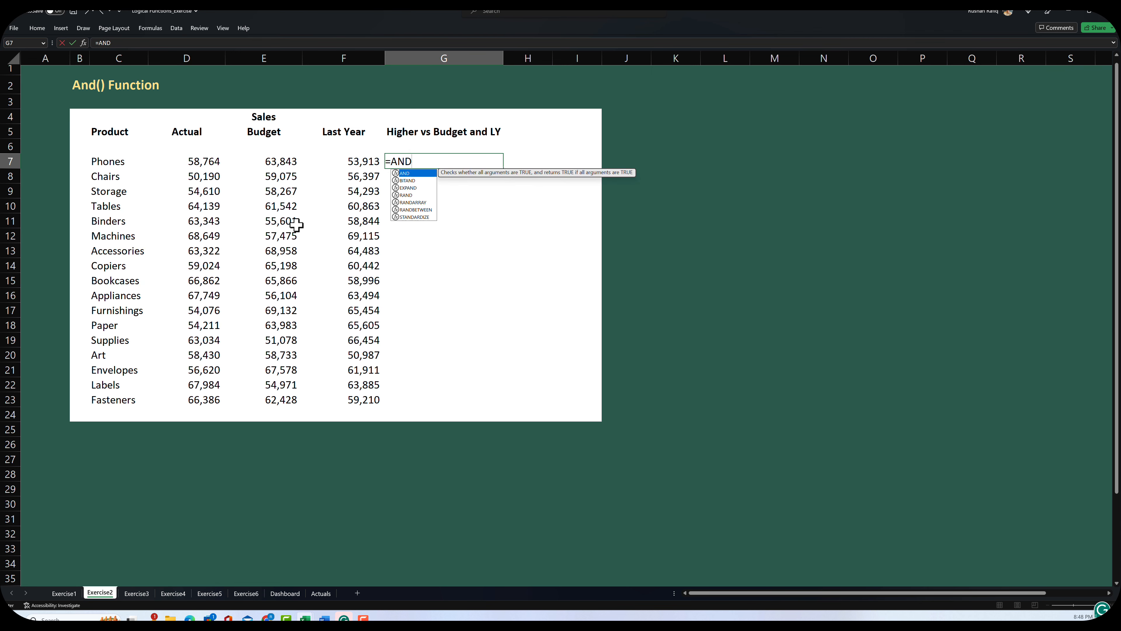
type("(")
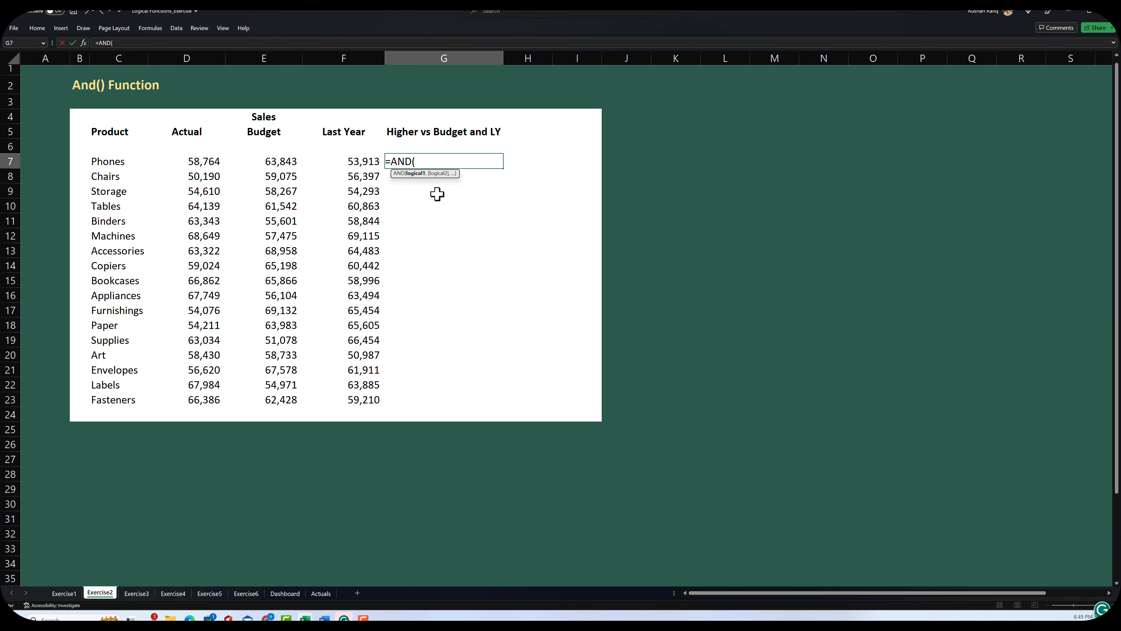
- Complete the AND formula in G7 with both comparisons as =AND(D7>E7,D7>F7)
key("Left")
key("Left")
key("Left")
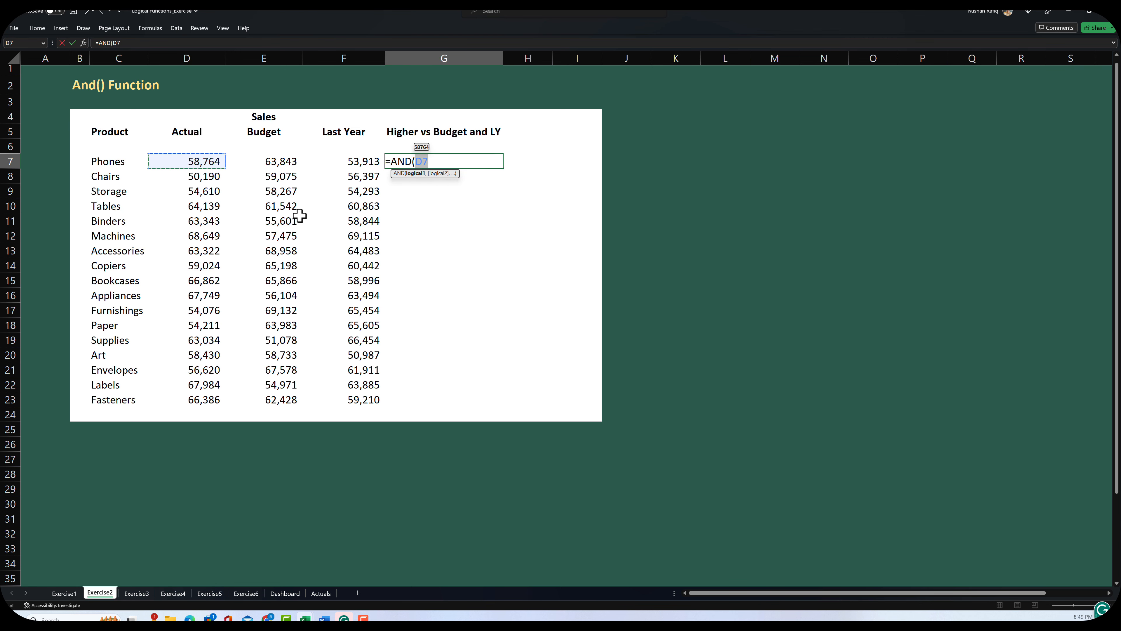
type(">")
key("Left")
key("Left")
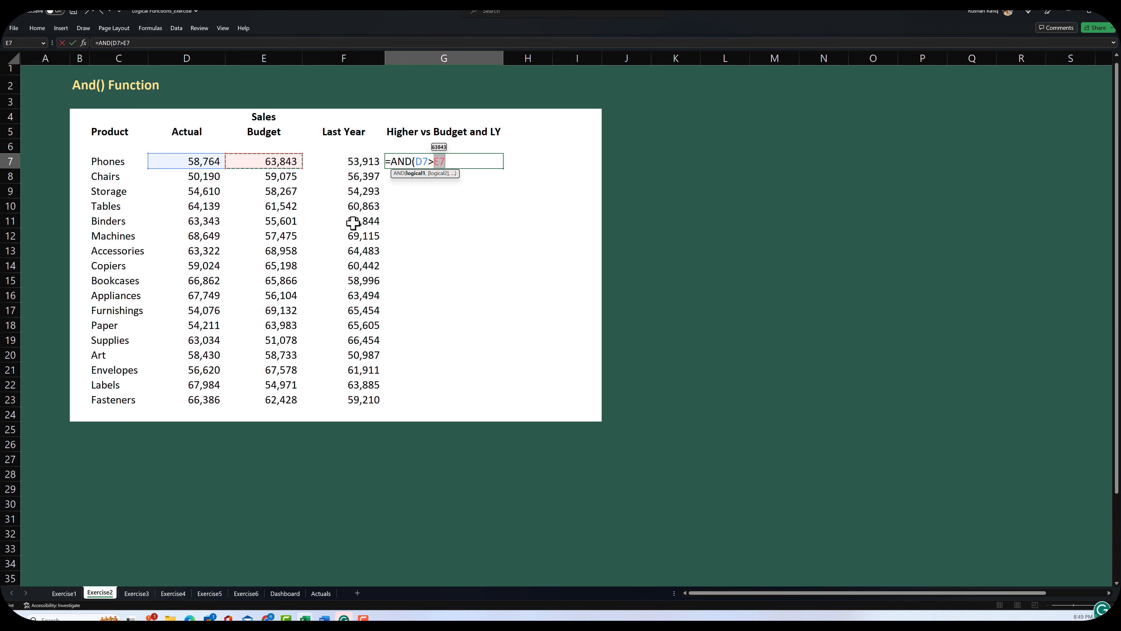
type(",")
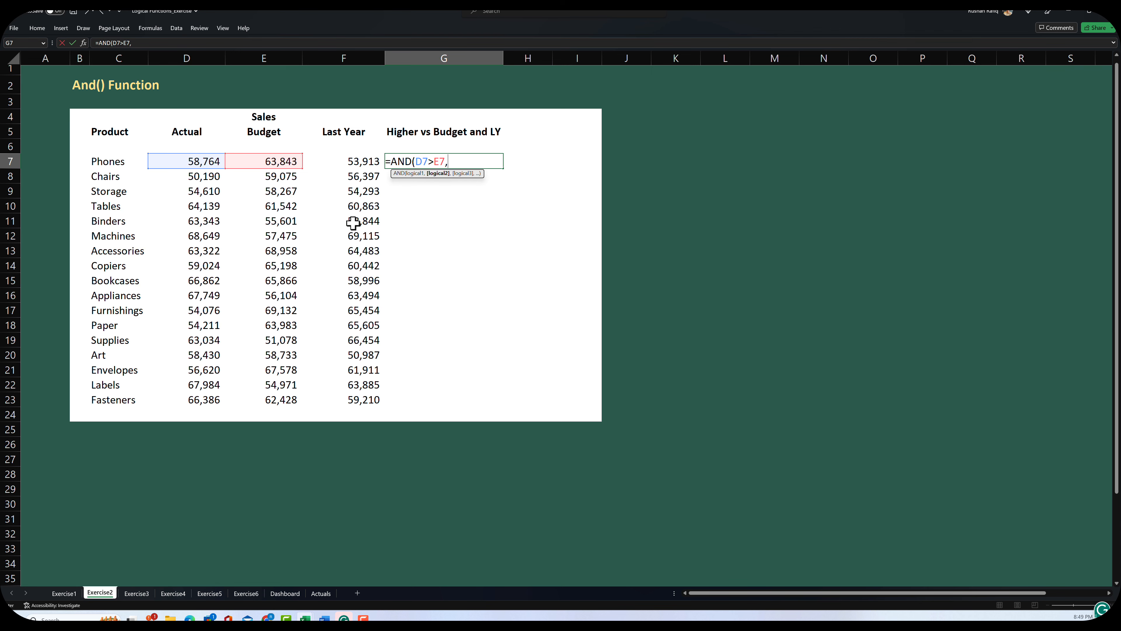
left_click(186, 161)
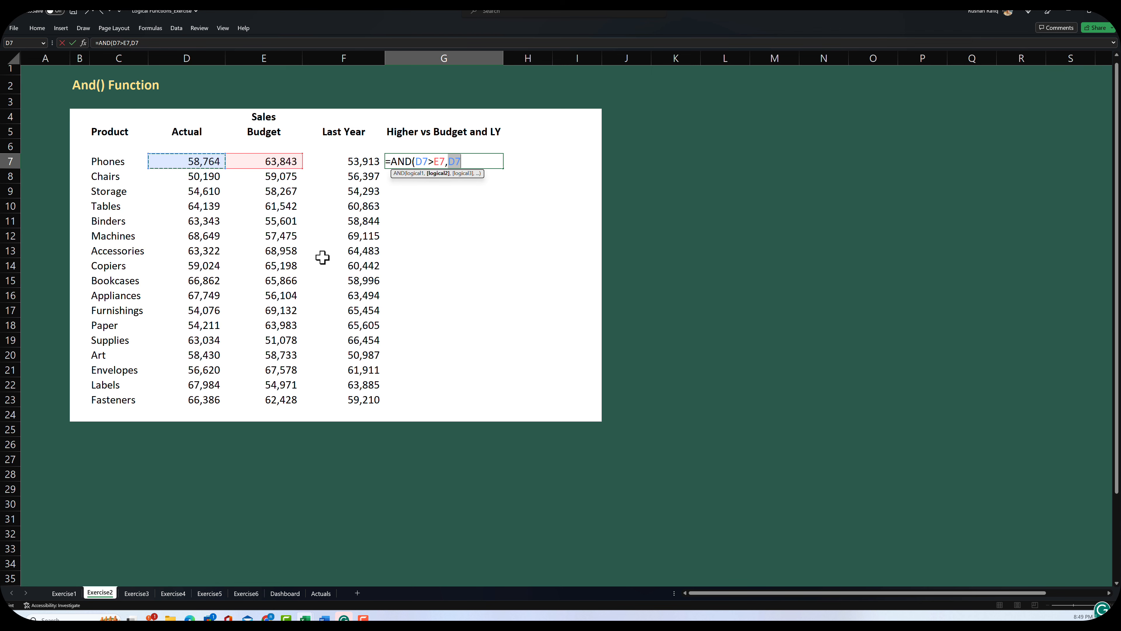
type(">")
left_click(351, 162)
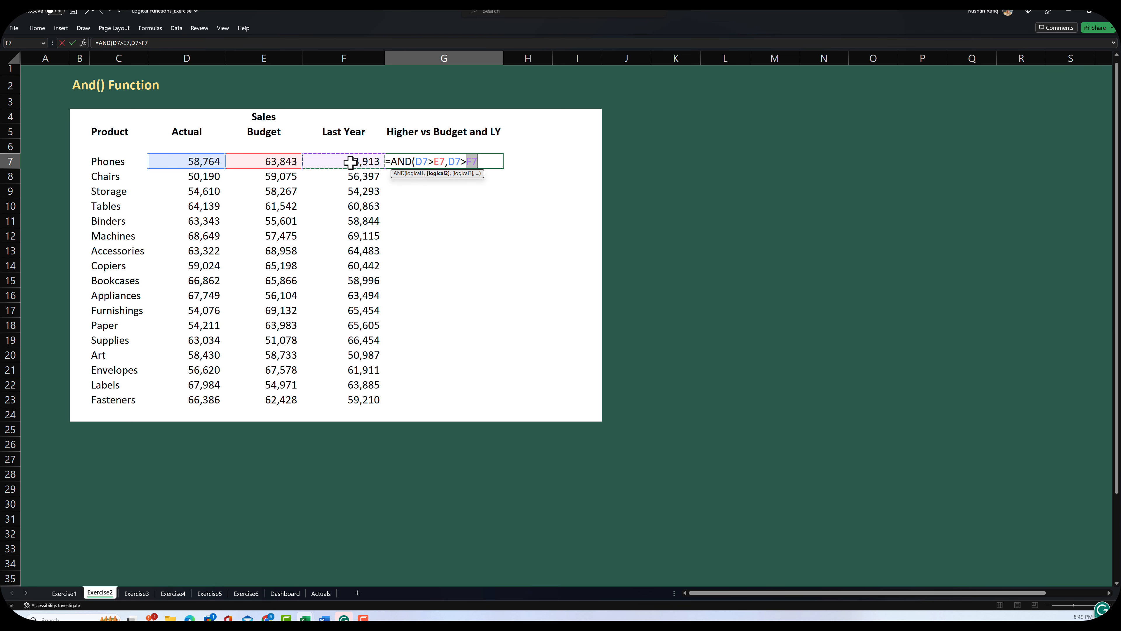
type(")")
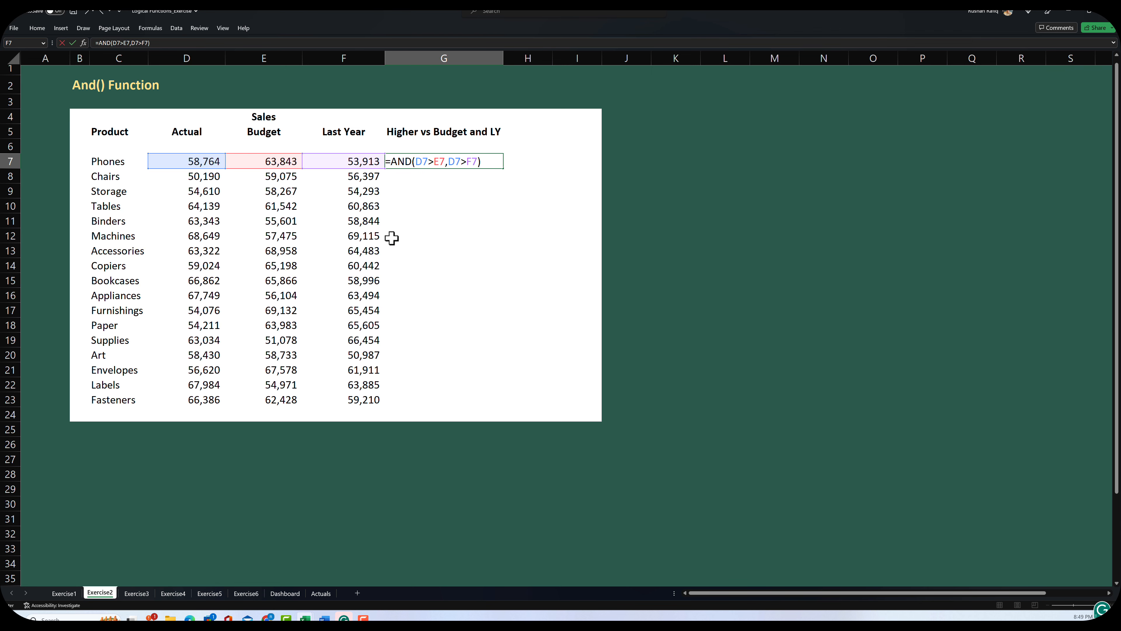
key("Return")
- Fill the AND formula from G7 down through G23 for all products
key("Left")
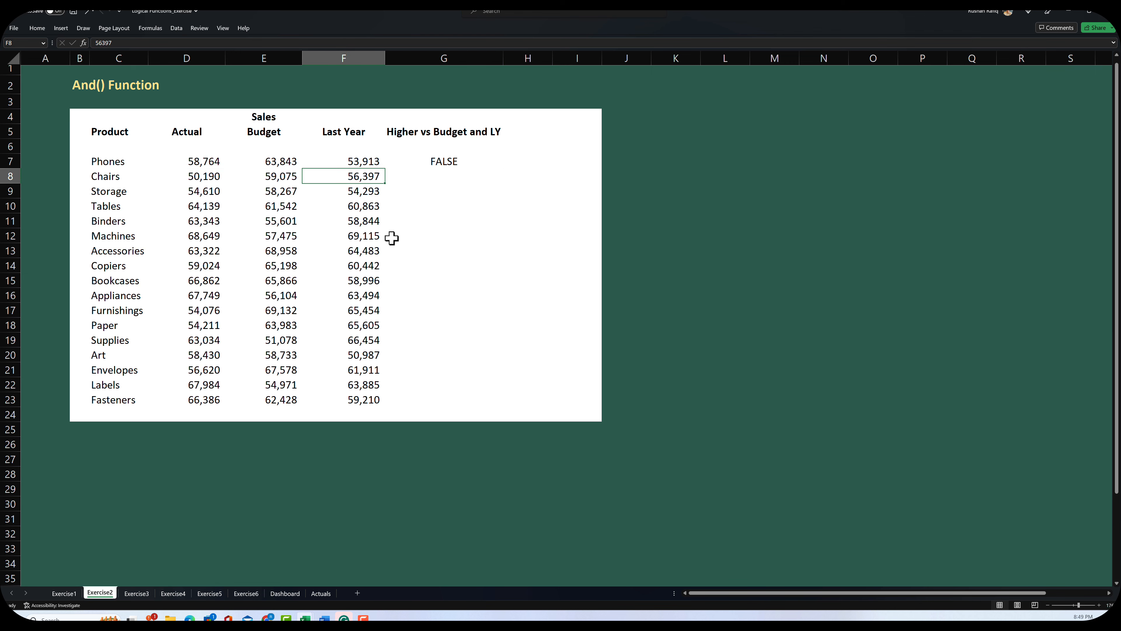
key("ctrl+Down")
key("Right")
key("ctrl+shift+Up")
key("ctrl+d")
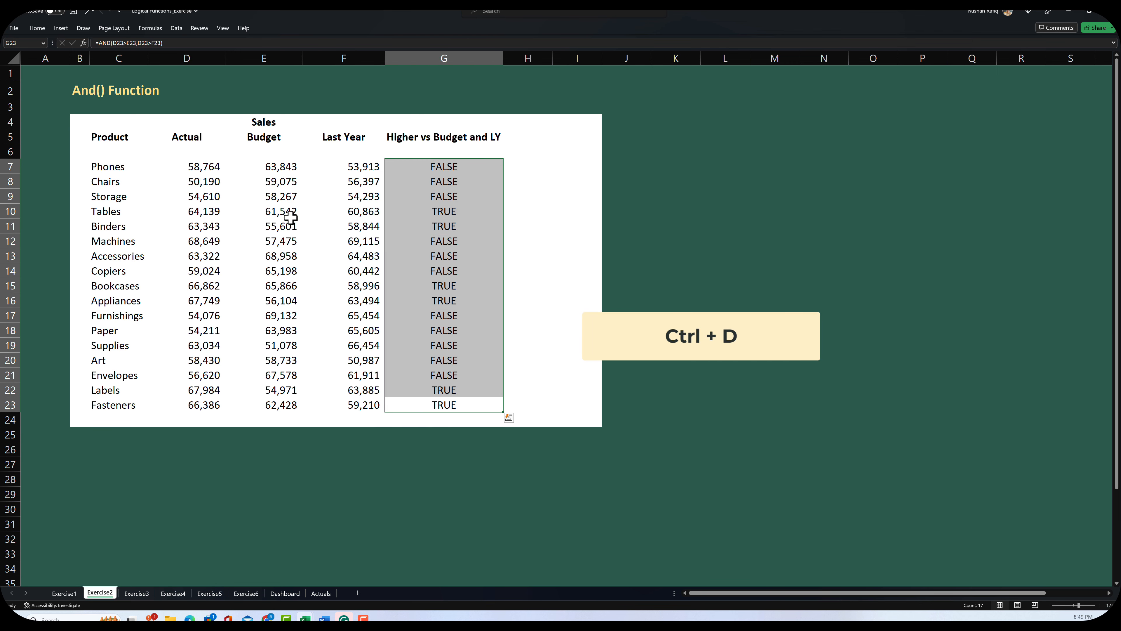
left_click(206, 211)
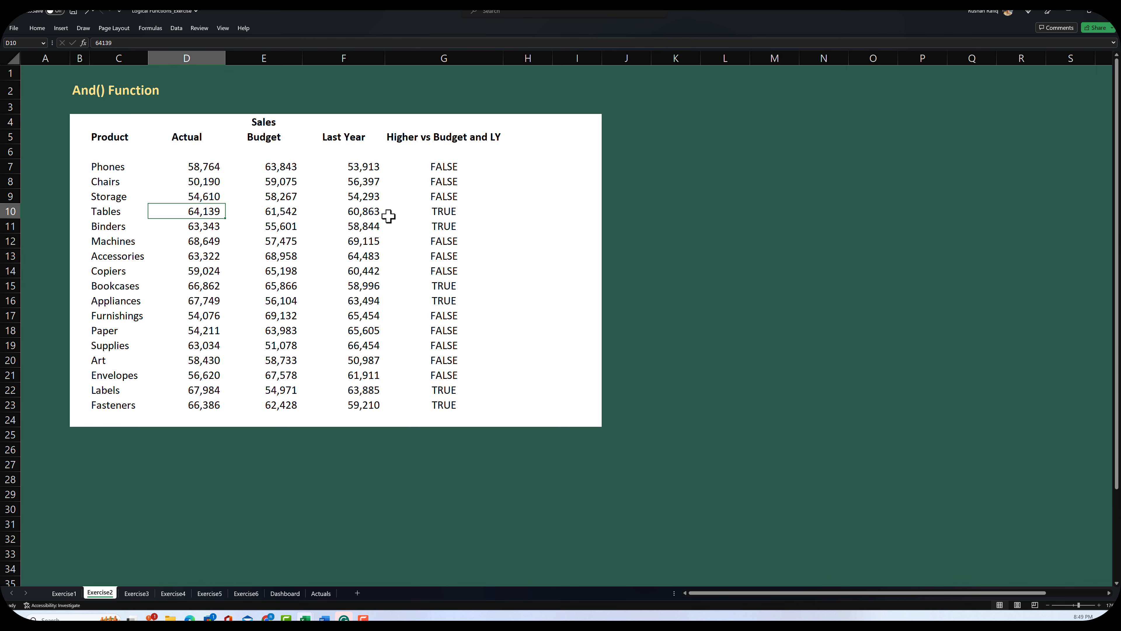
left_click(450, 211)
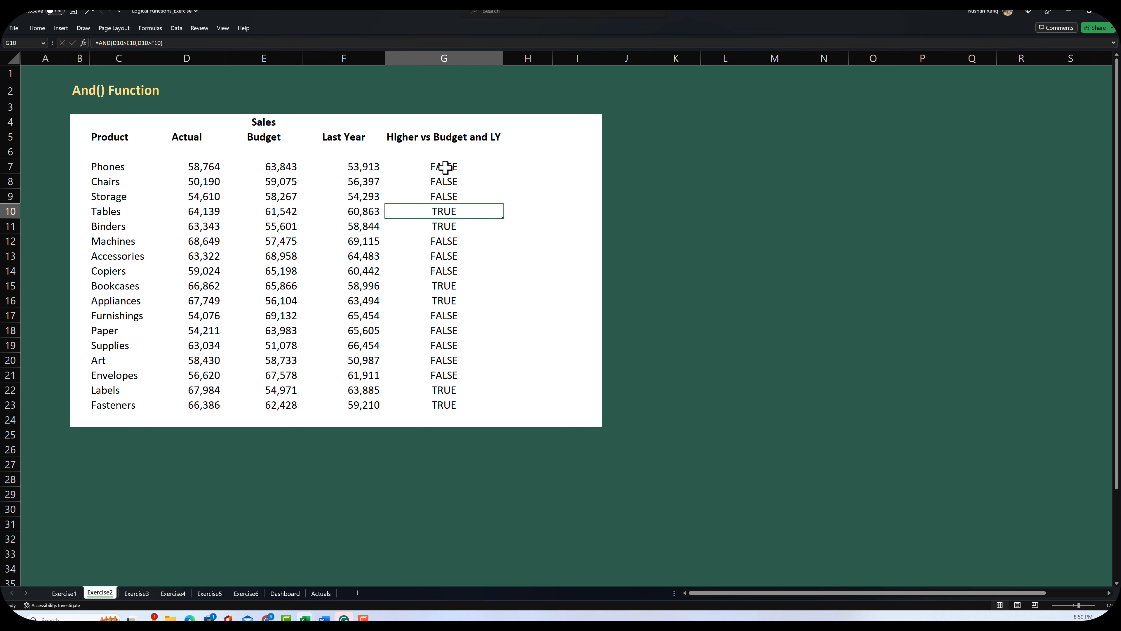
left_click_drag(444, 181, 437, 294)
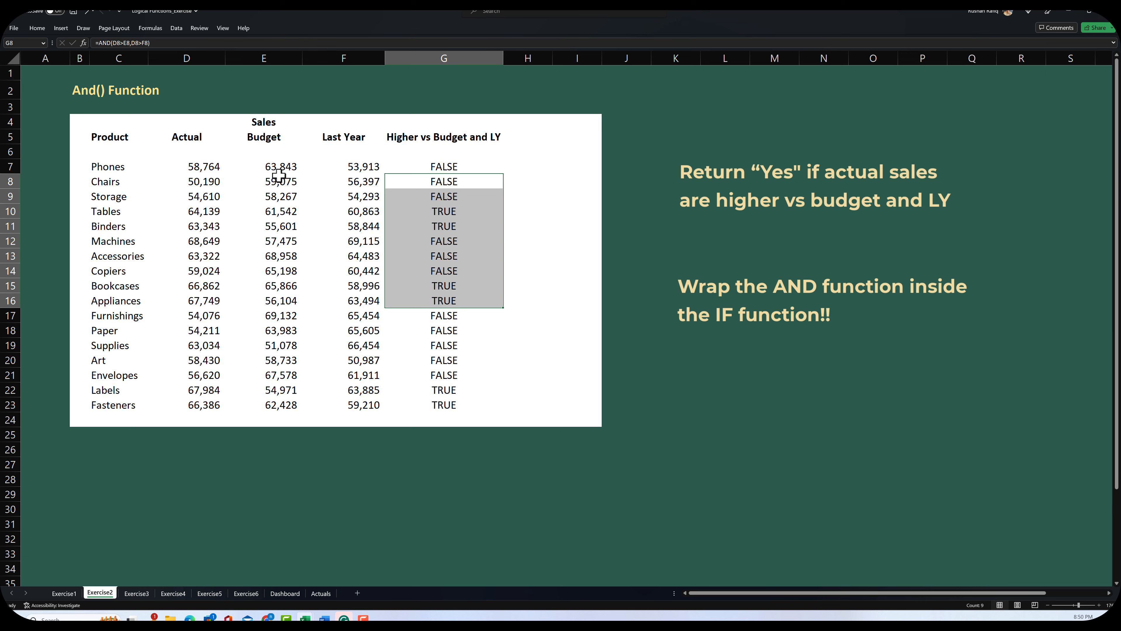
- Wrap the AND test in G7 in an IF function, giving =IF(AND(D7>E7,D7>F7),"Yes","No")
left_click_drag(443, 167, 428, 424)
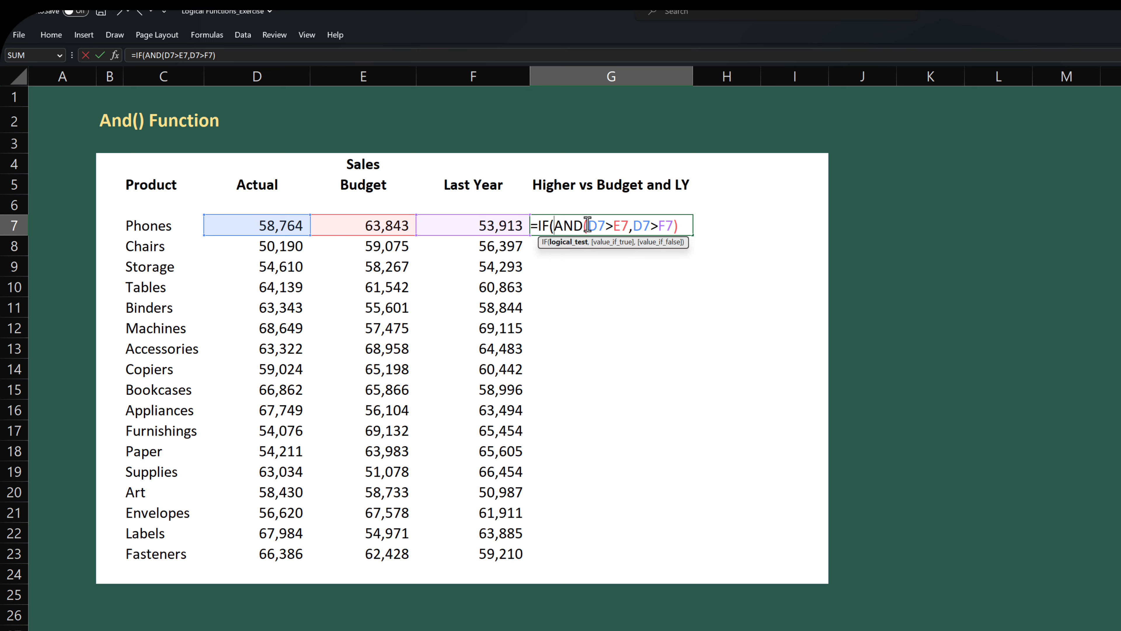
left_click(563, 225)
type(",")
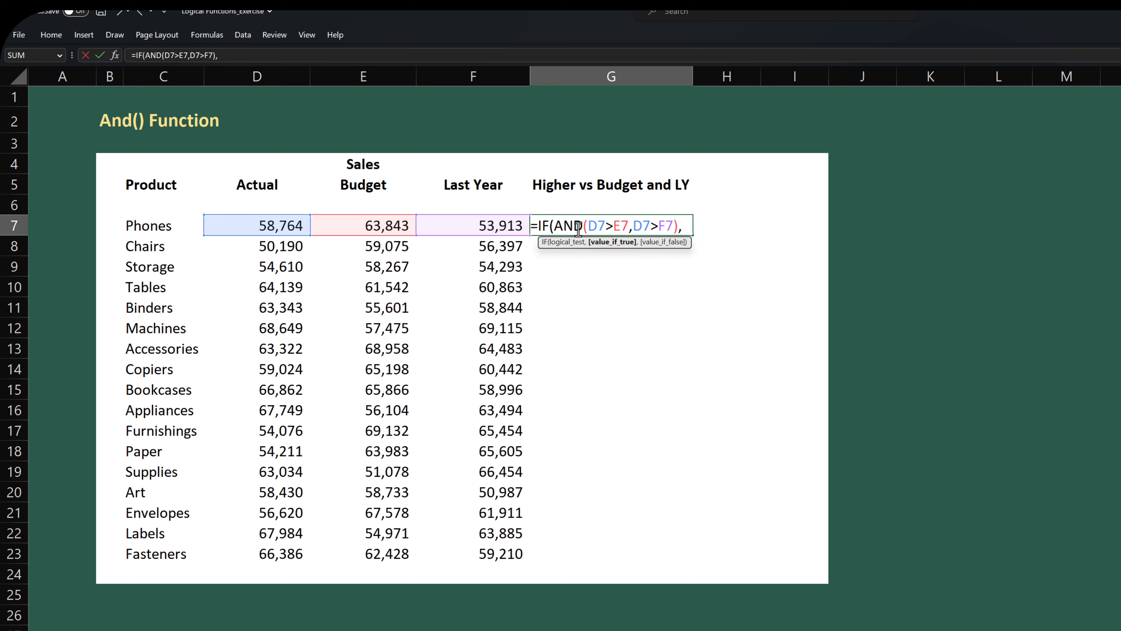
type("\"Yes\",")
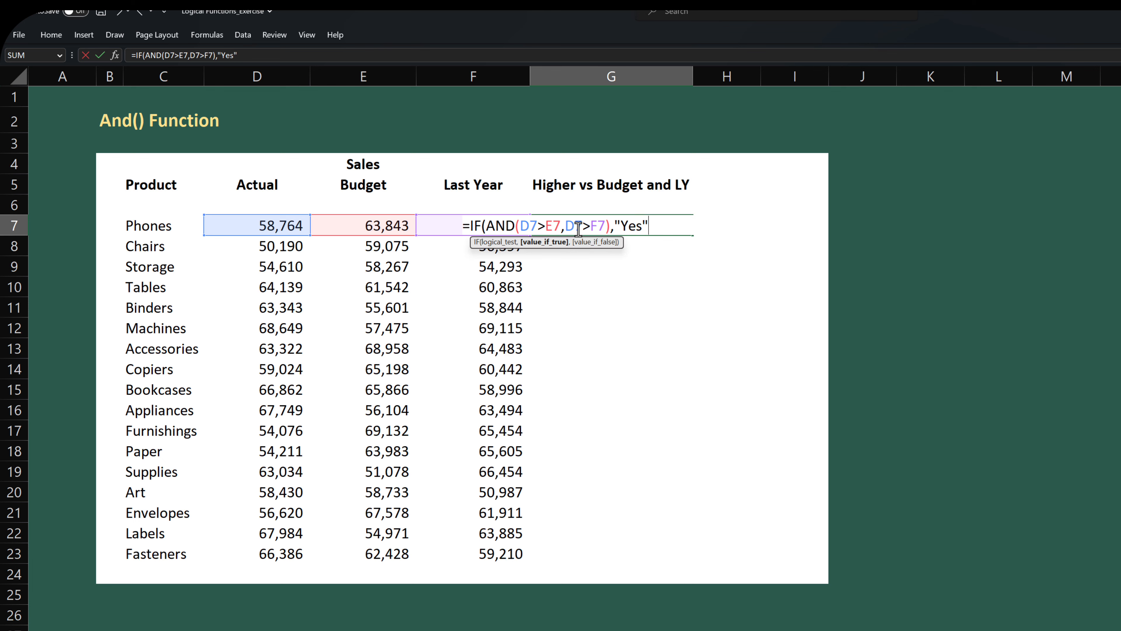
type("\"No")
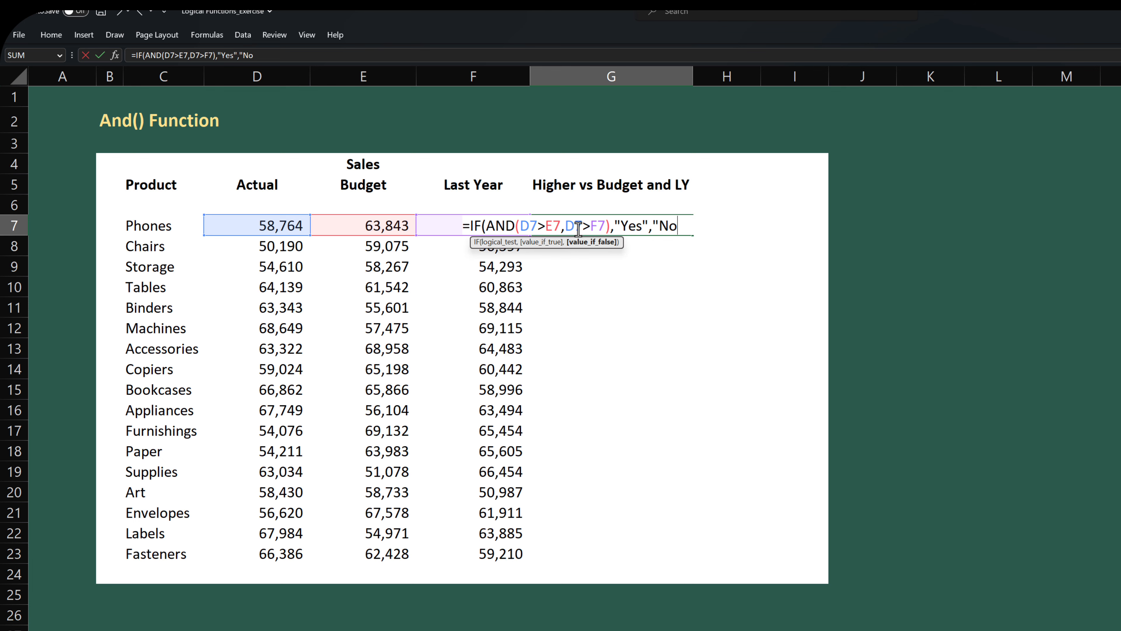
type("\")")
key("Return")
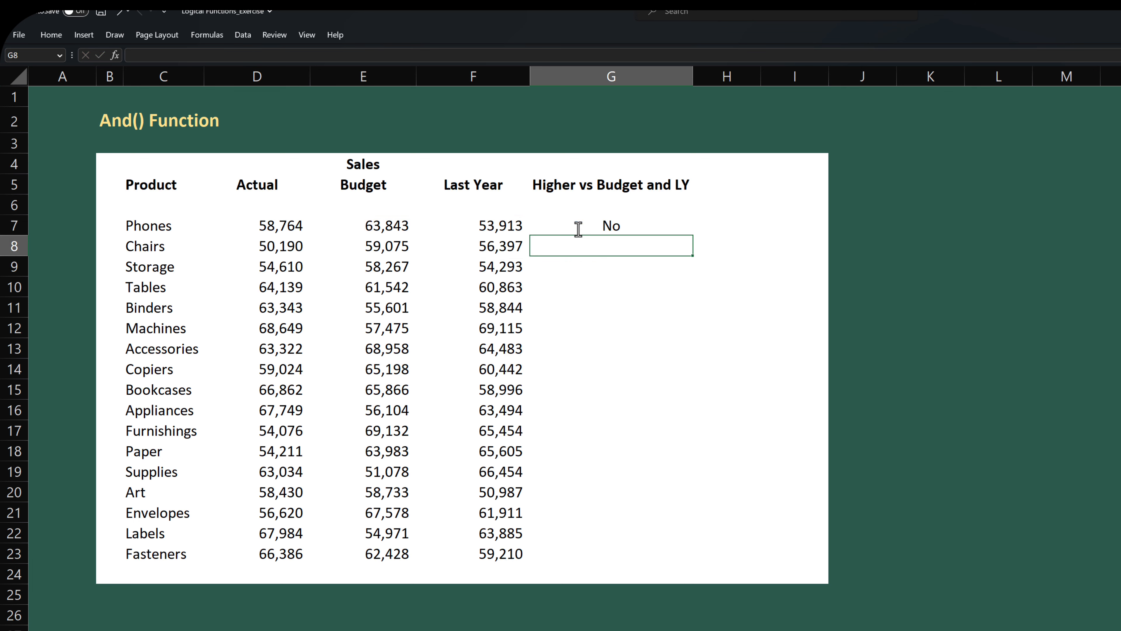
- Fill the combined IF and AND formula from G7 down to G23
key("Left")
key("Right")
key("ctrl+shift+Up")
key("ctrl+d")
left_click(612, 327)
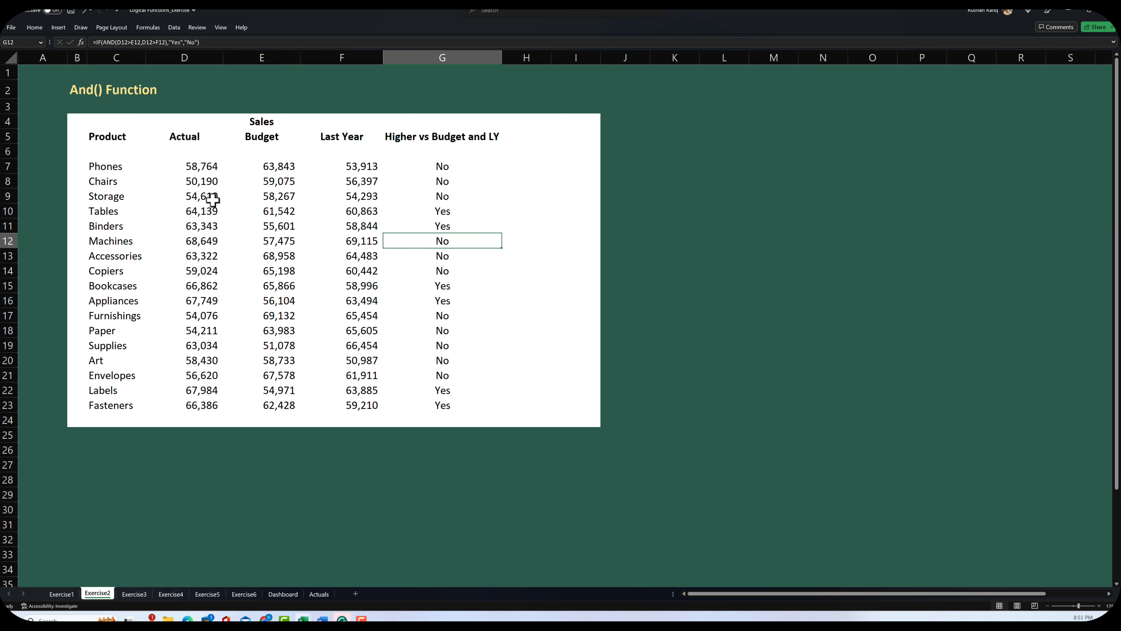
left_click_drag(208, 242, 346, 242)
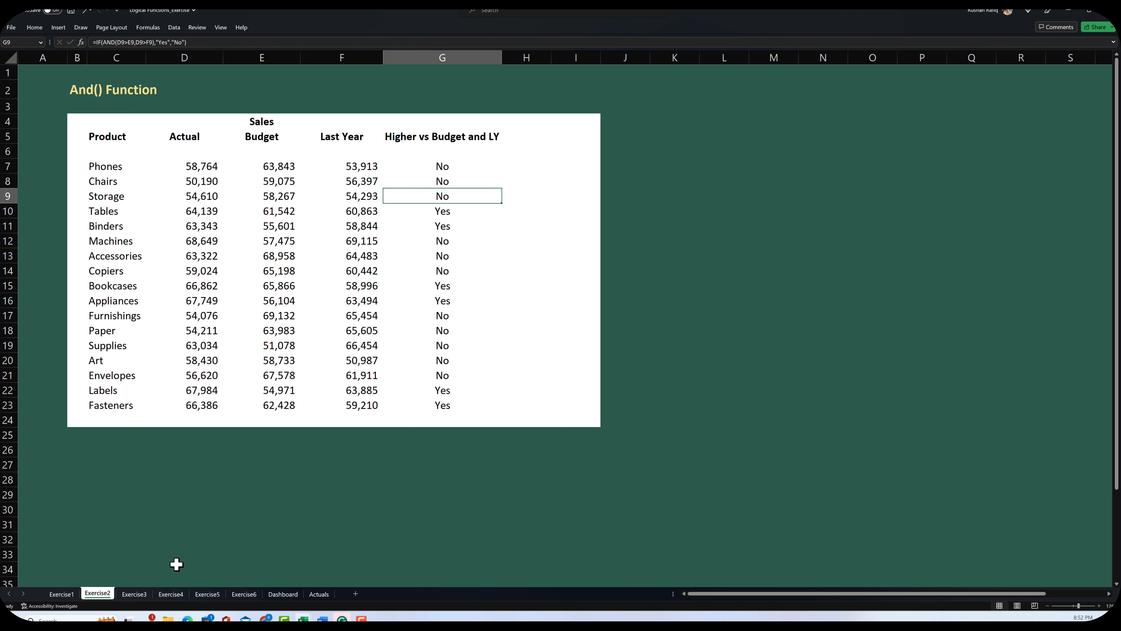
- Switch to the Exercise3 sheet
left_click(134, 593)
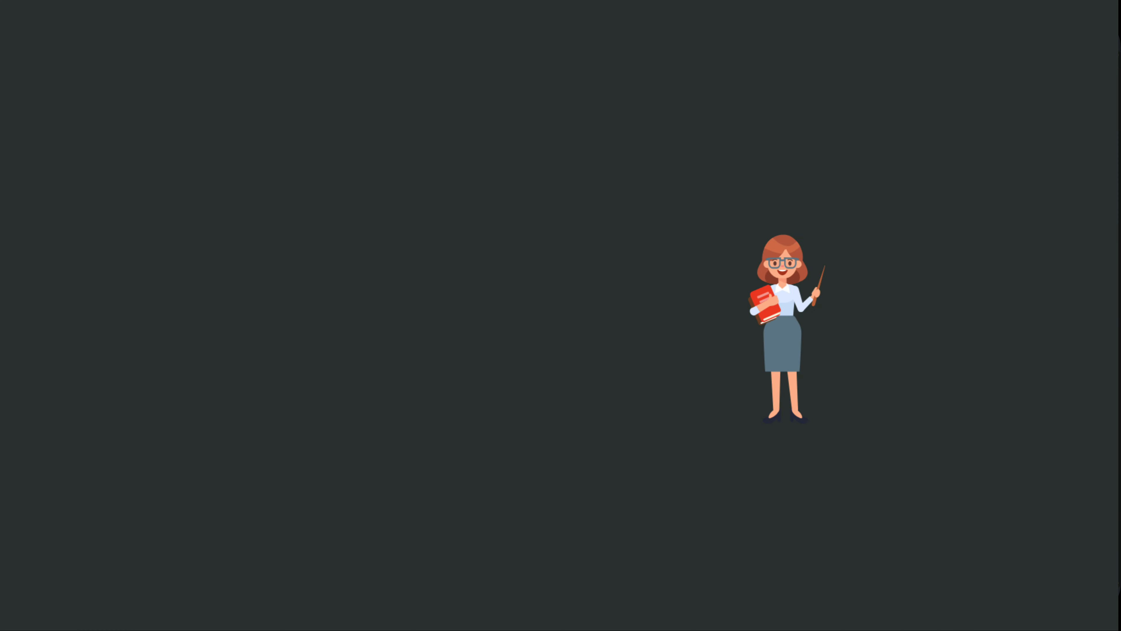
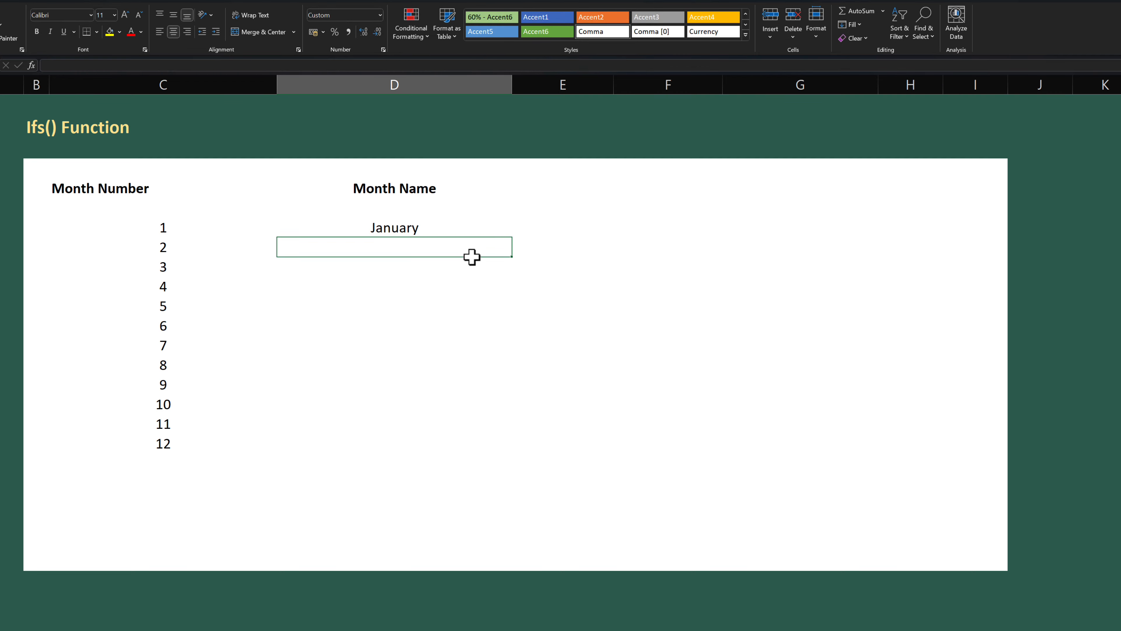
- Fill the IFS formula in the Month Name column from month 1 down to month 12, D7 to D18
key("Up")
key("Left")
key("ctrl+Down")
key("Right")
key("ctrl+shift+Up")
key("ctrl+d")
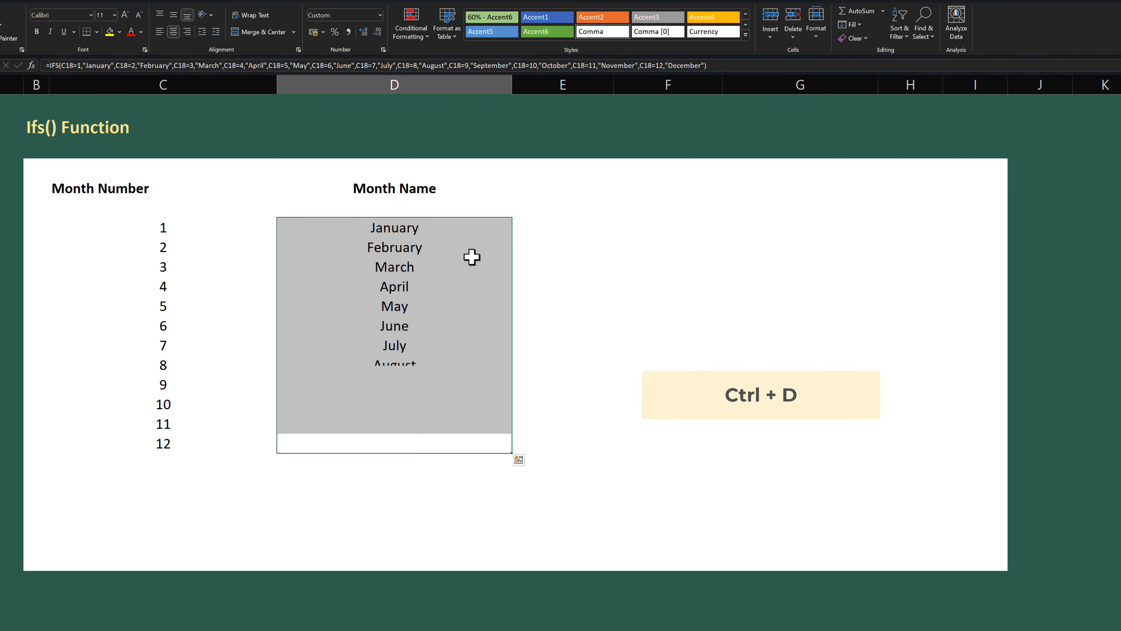
- Add one more month number below 12 by entering =C18+1 in C19
key("Down")
key("Up")
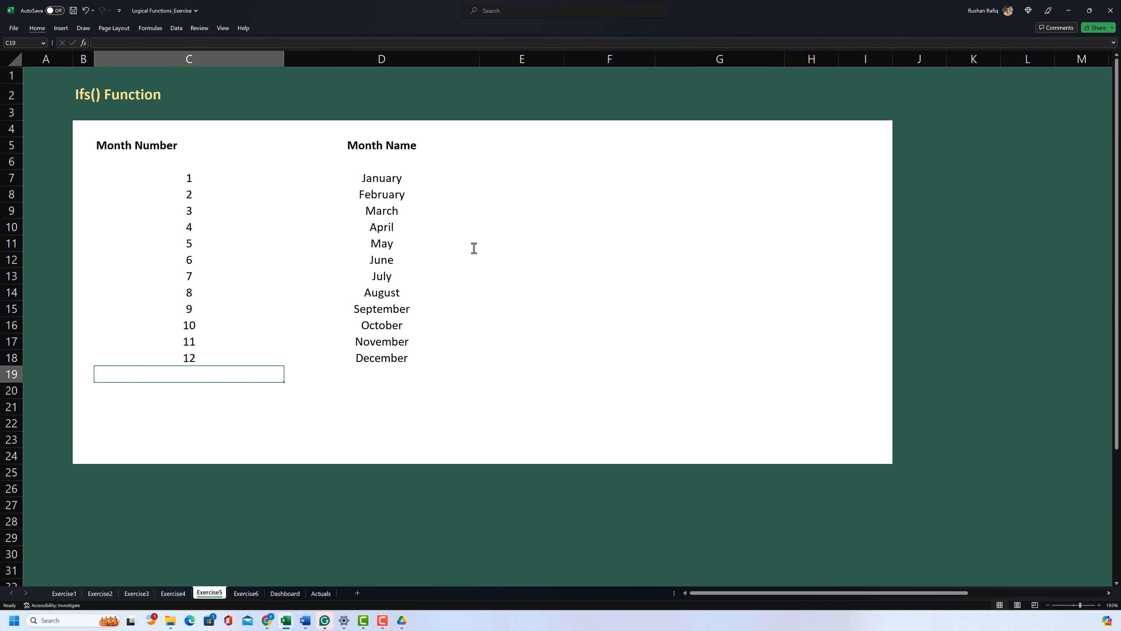
type("=C18+1")
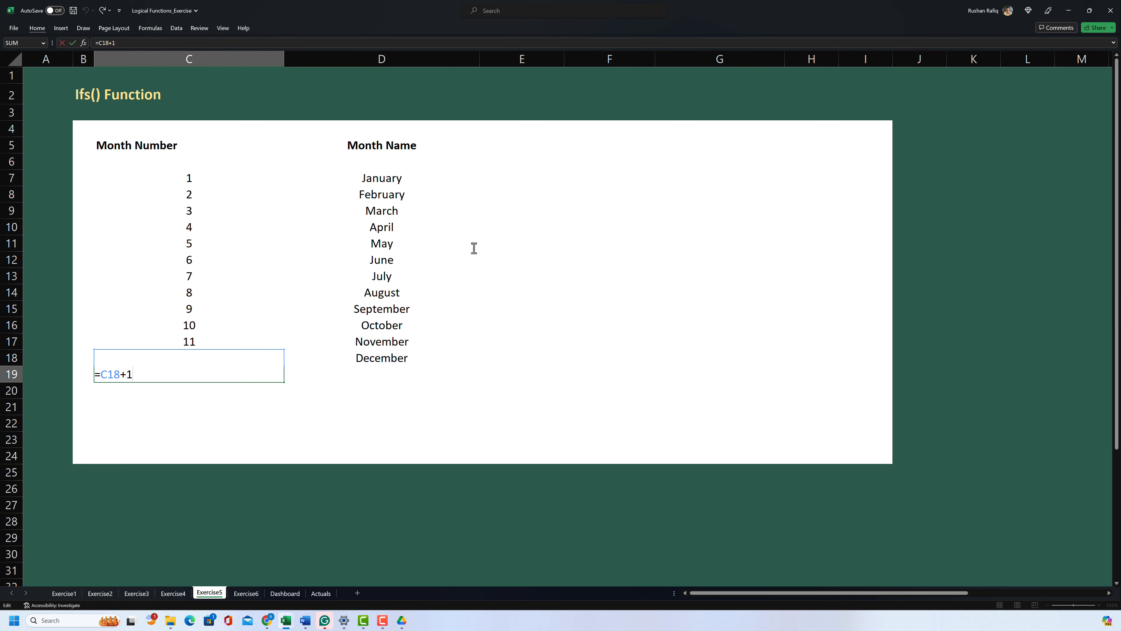
key("ctrl+Return")
- Extend the IFS formula from D18 down to D19
key("Right")
key("Right")
key("Up")
key("Left")
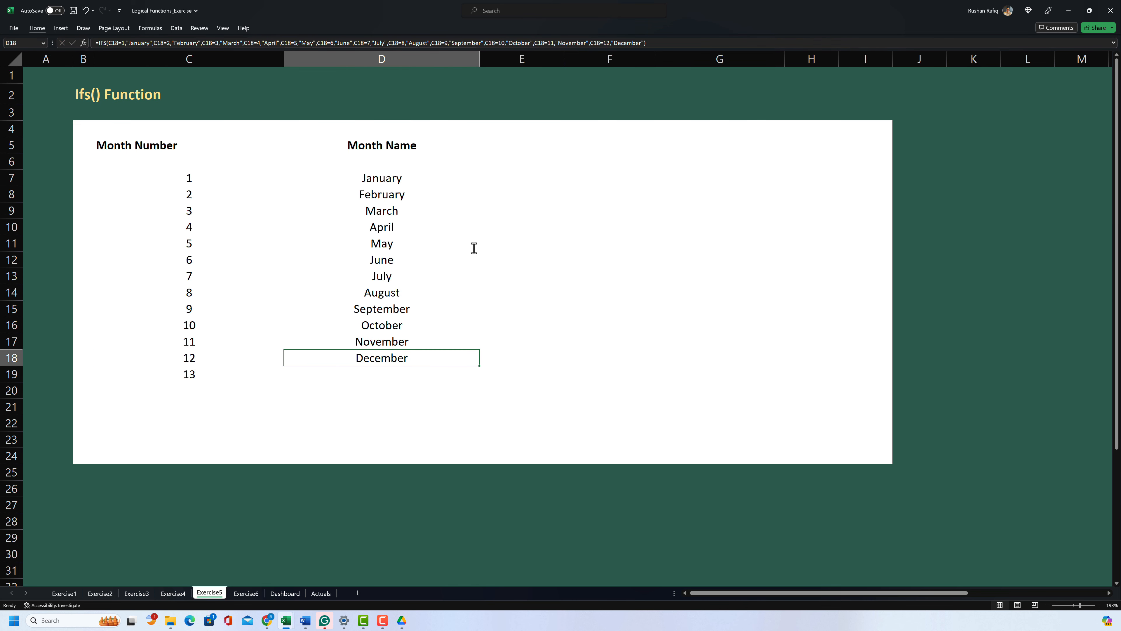
key("shift+Down")
key("Up")
key("Down")
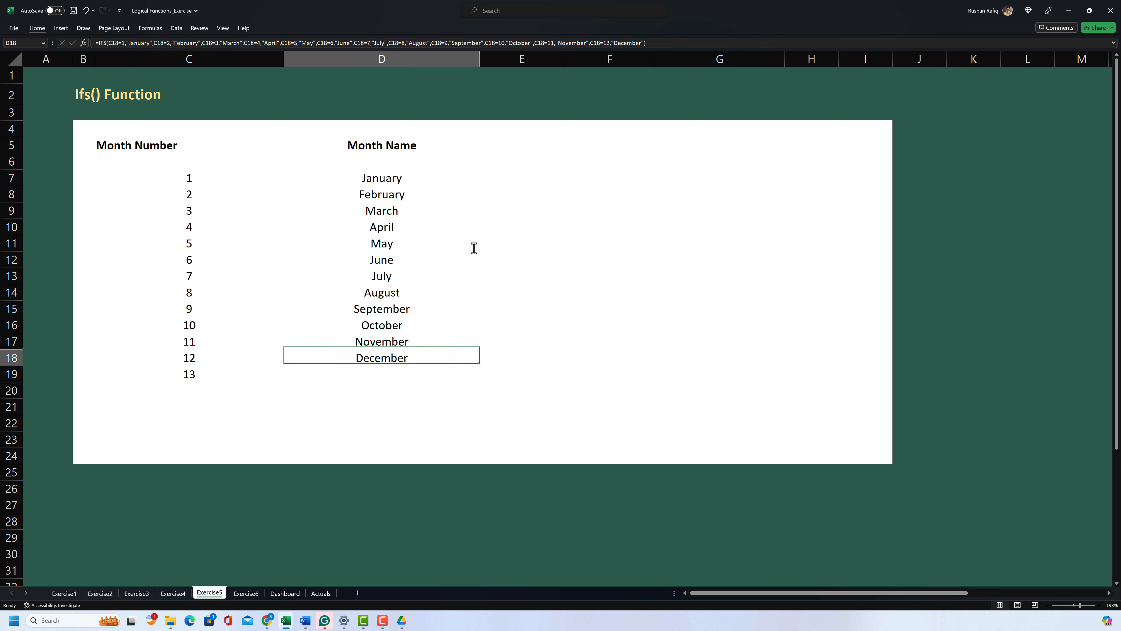
key("shift+Down")
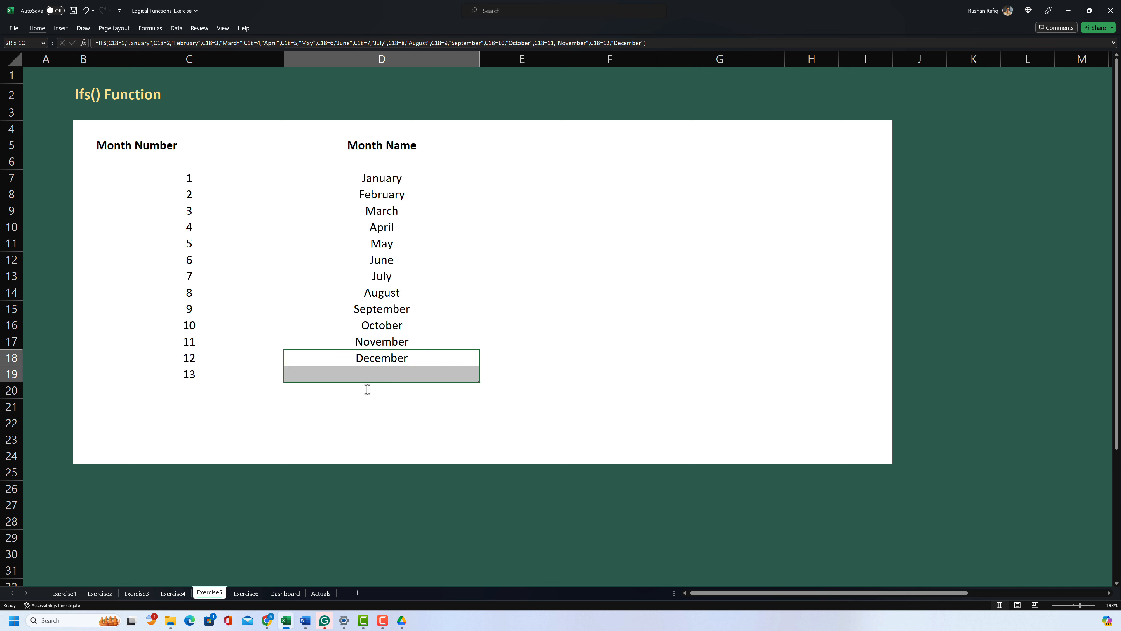
key("ctrl+d")
key("ctrl+q")
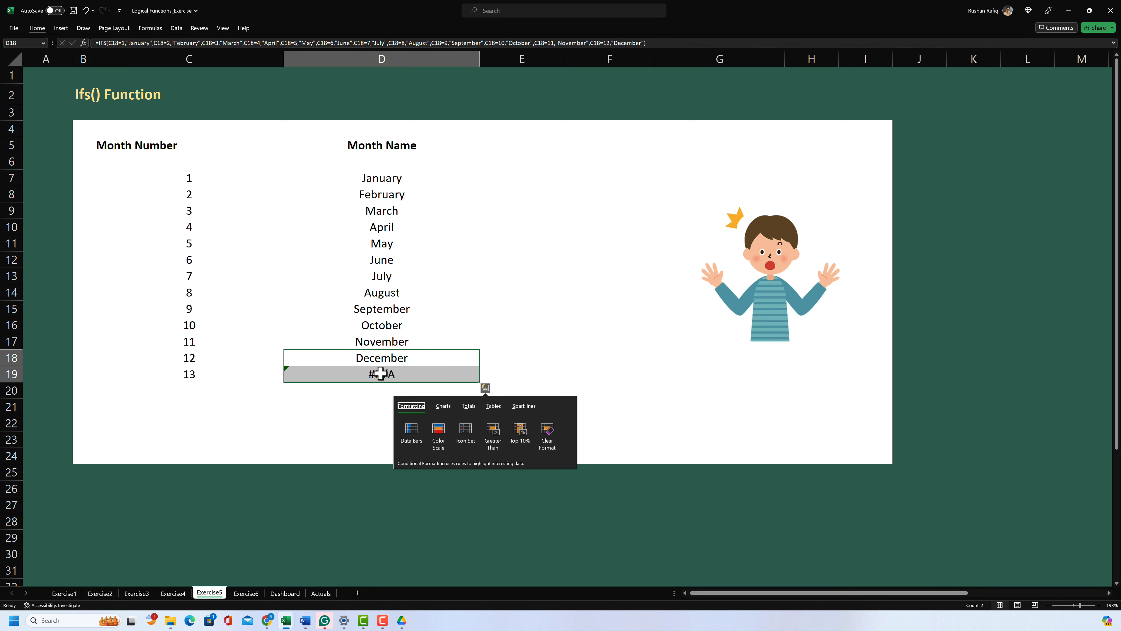
- Clear the formula in D19 and review the IFS formula in D18
left_click(381, 374)
key("Delete")
key("Up")
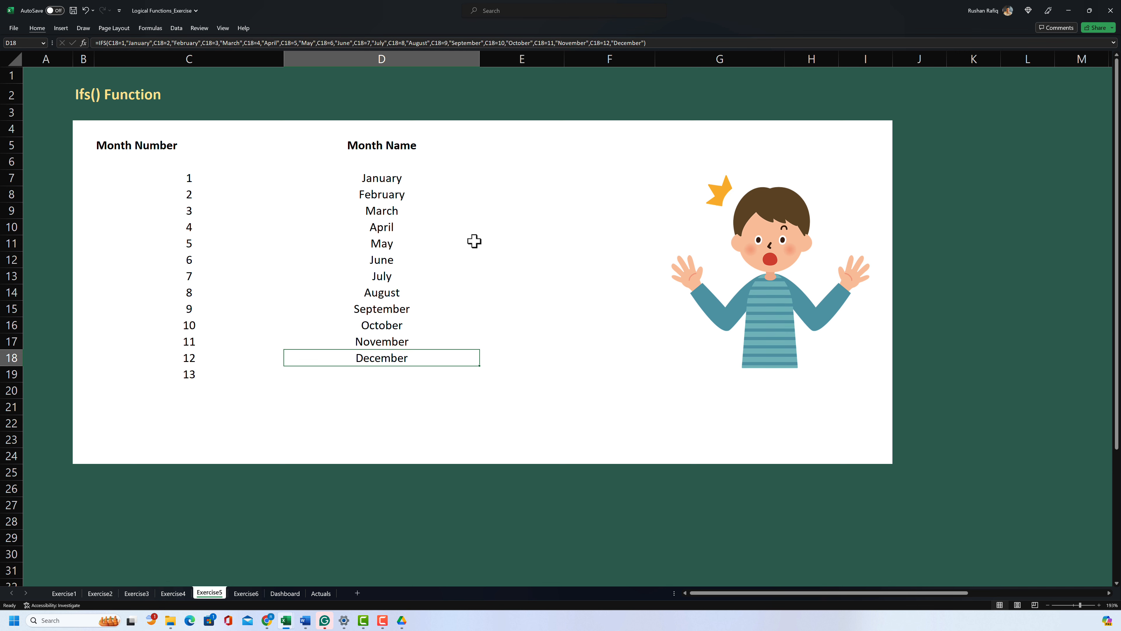
key("F2")
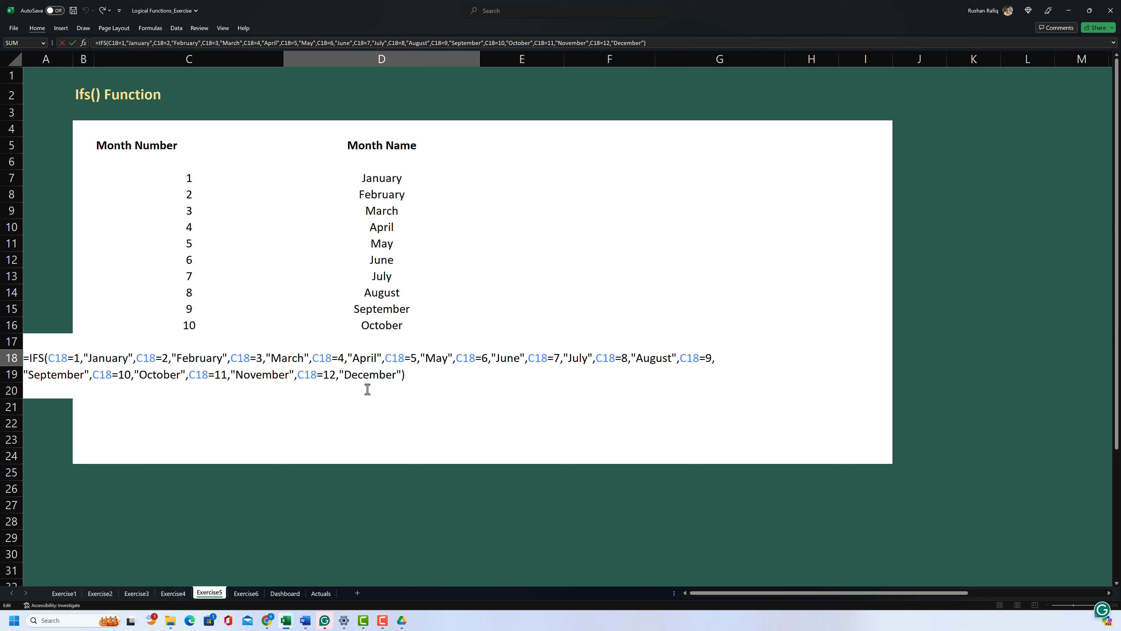
key("Return")
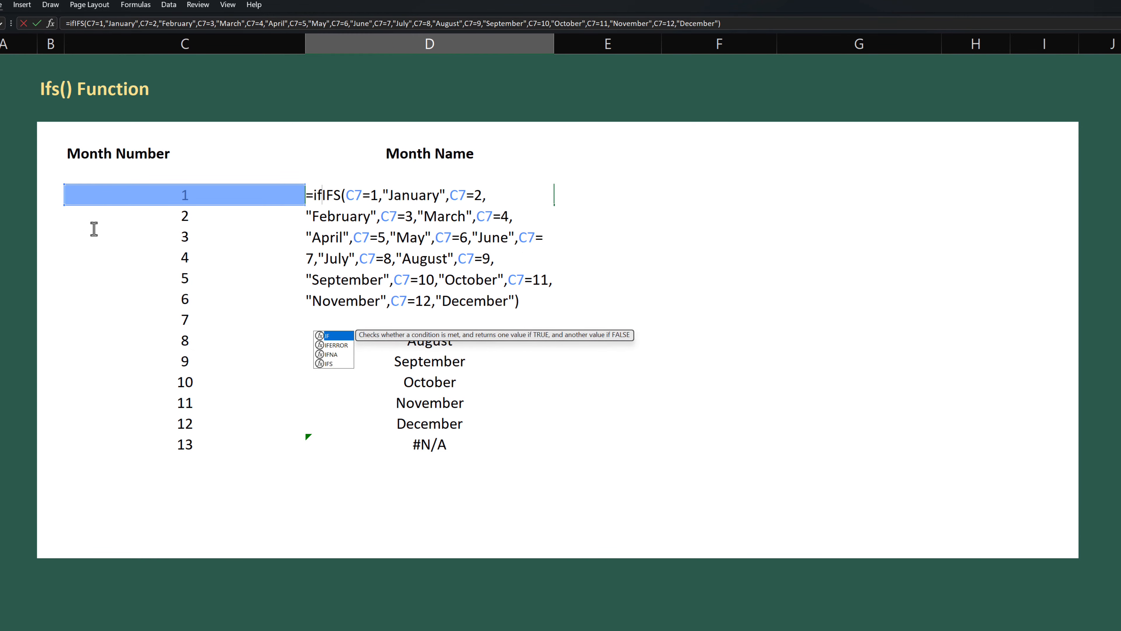
- Wrap the IFS formula in D7 in an IFNA function that returns "Month number should be between 1 and 12"
type("n")
key("Tab")
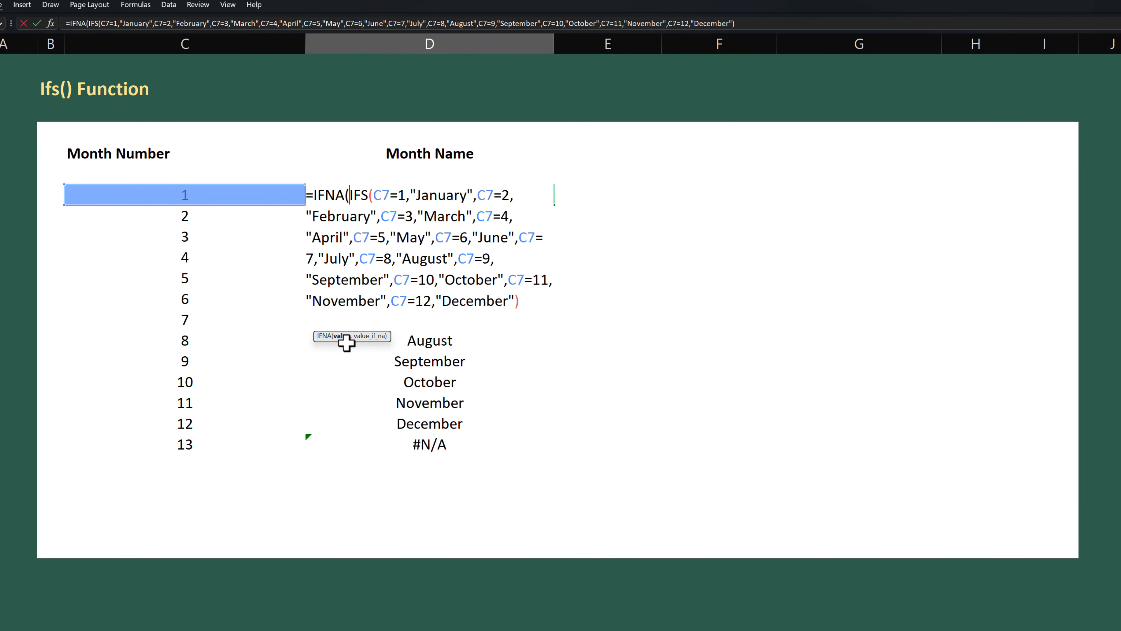
left_click(529, 300)
type(",")
type("\"")
type("Month num")
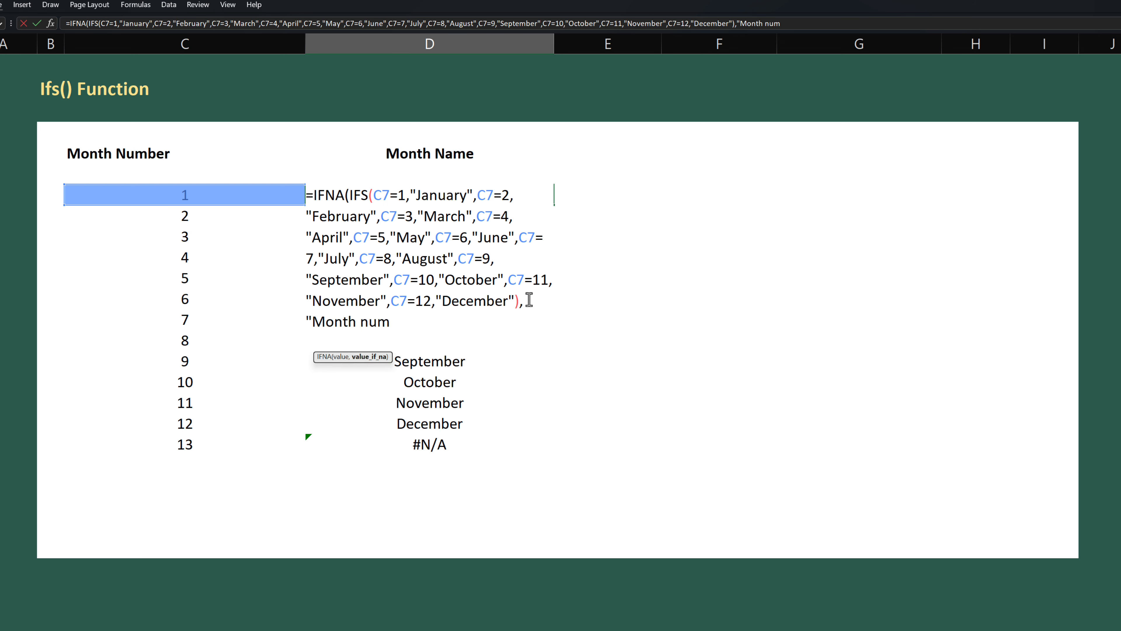
type("ber should be")
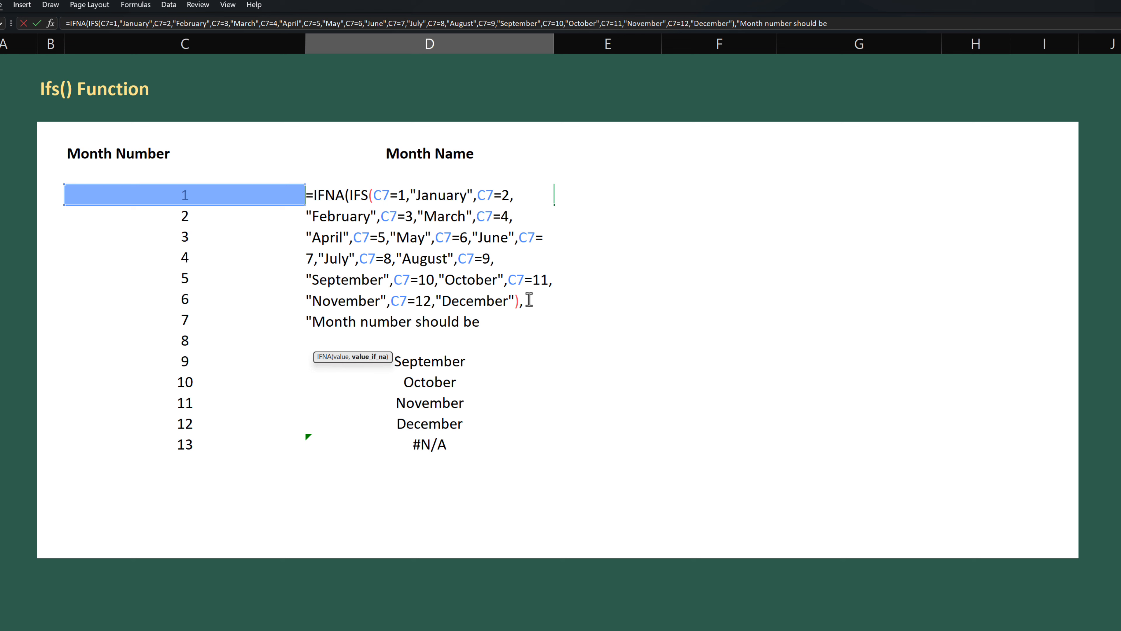
type(" between 1 a ")
type("nd 12")
type("\")")
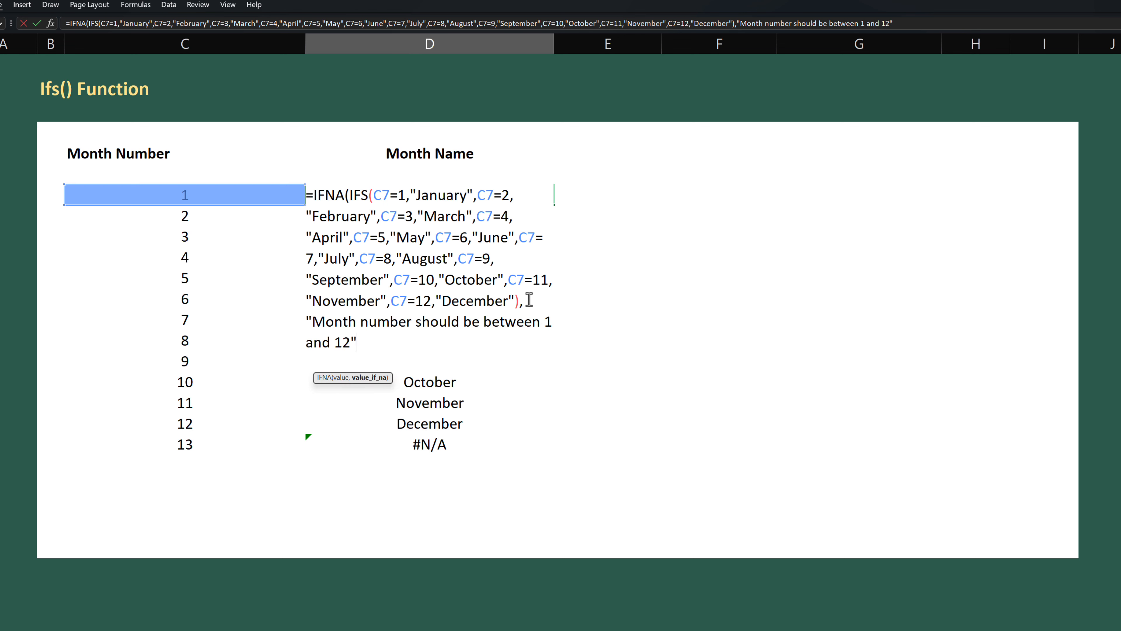
key("Return")
- Fill the IFNA and IFS formula from D7 down to D19
key("Up")
key("ctrl+shift+Down")
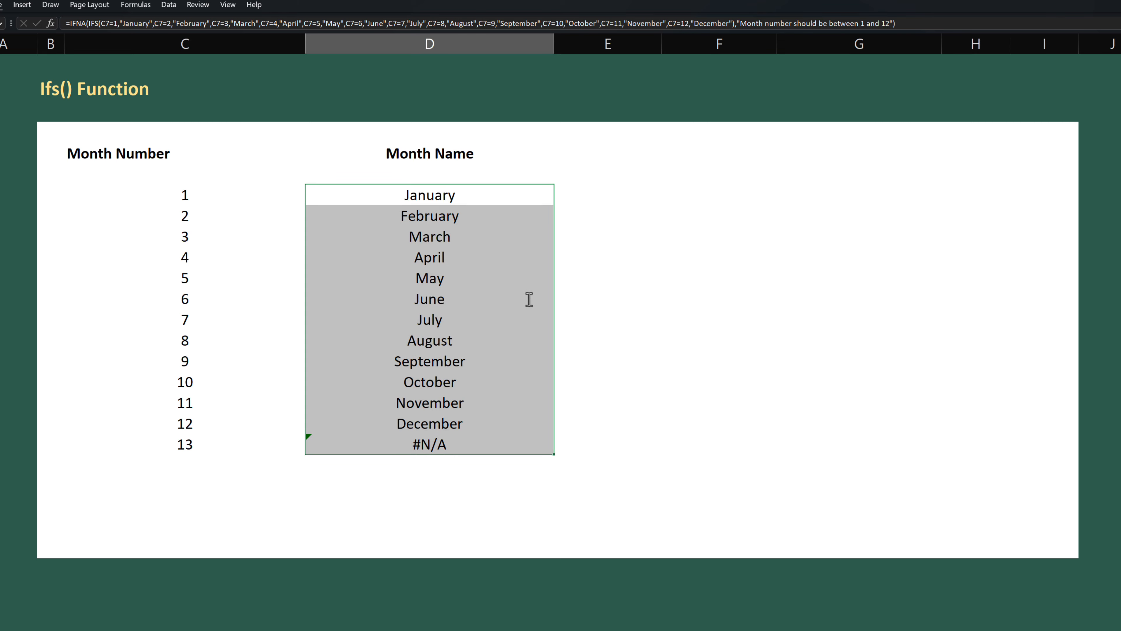
key("ctrl+d")
- Left-align the message text in D19
left_click(375, 443)
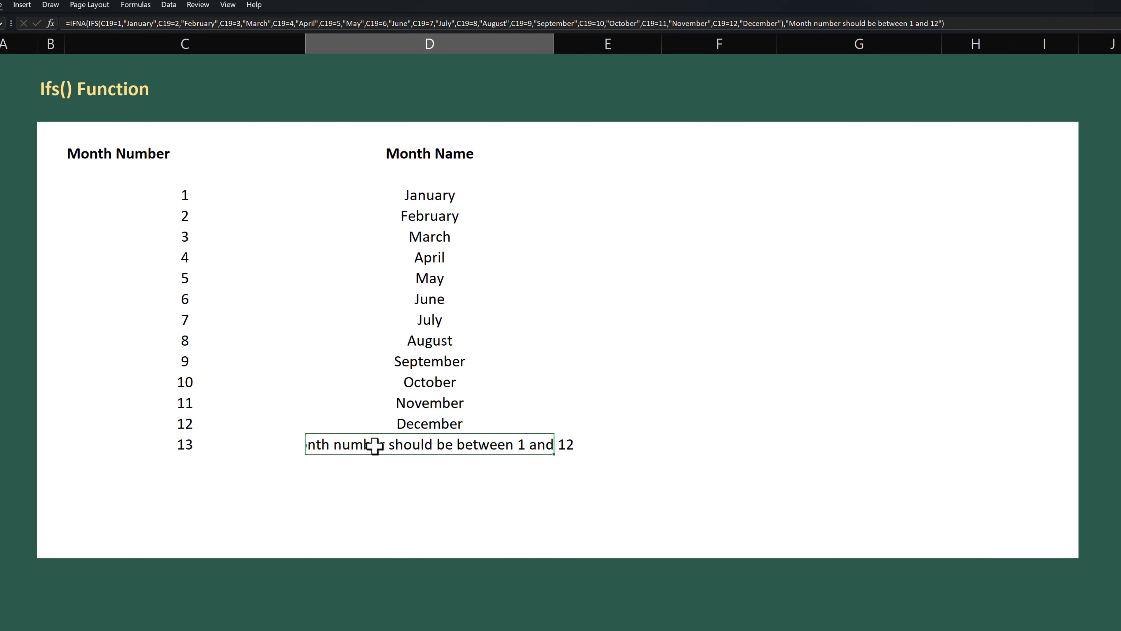
key("alt+h")
key("a")
key("l")
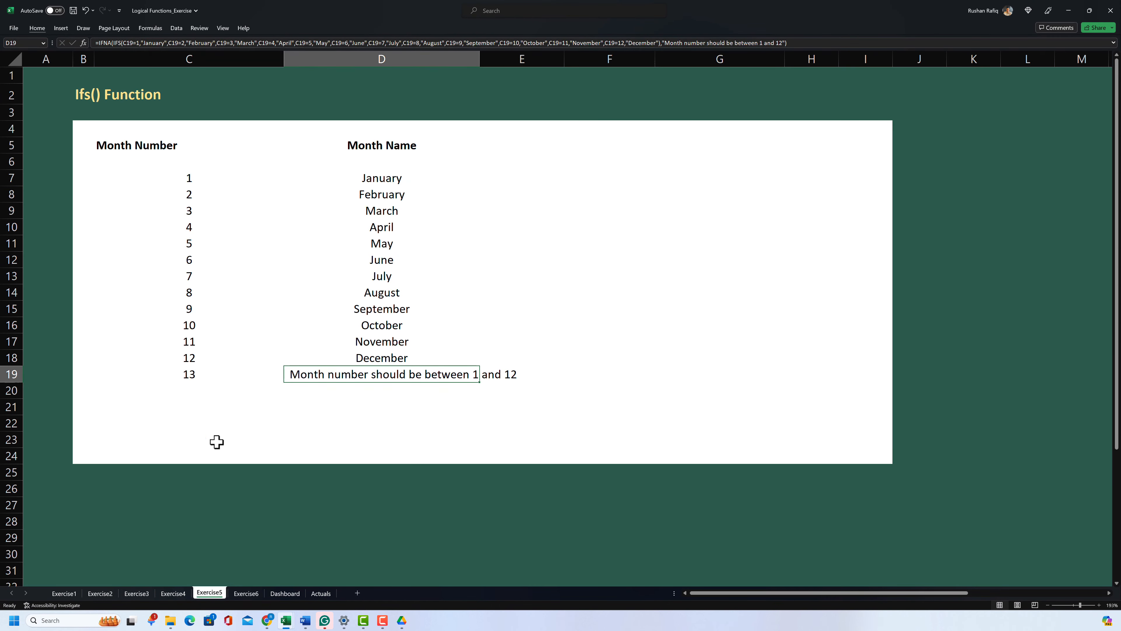
- Switch to the Exercise6 sheet and select the first Month Name cell, D7
left_click(251, 595)
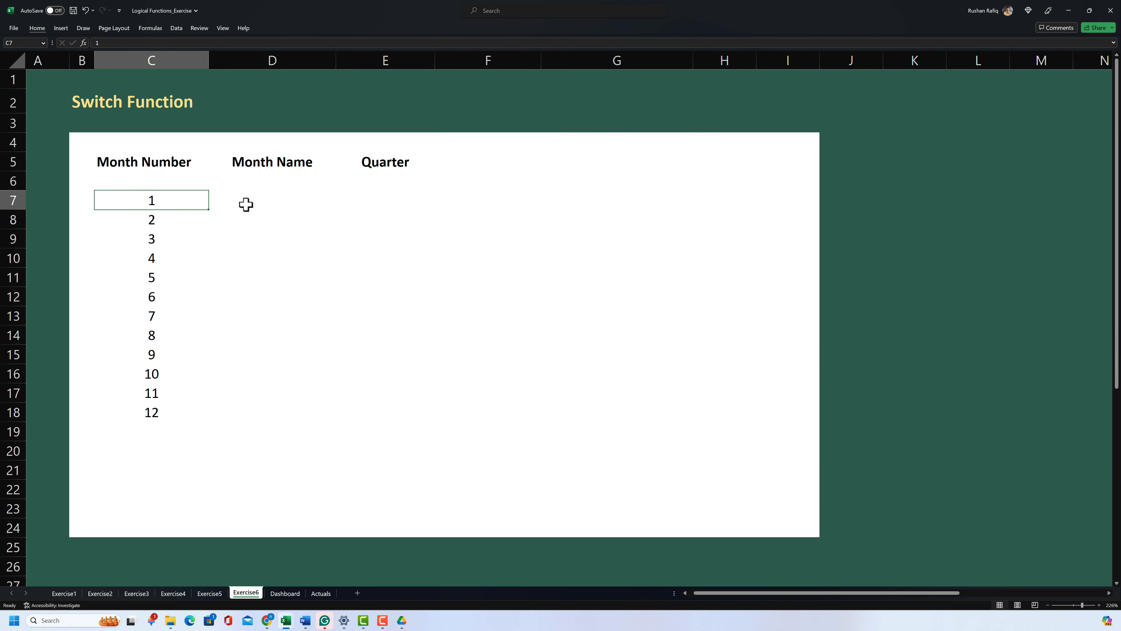
left_click(258, 202)
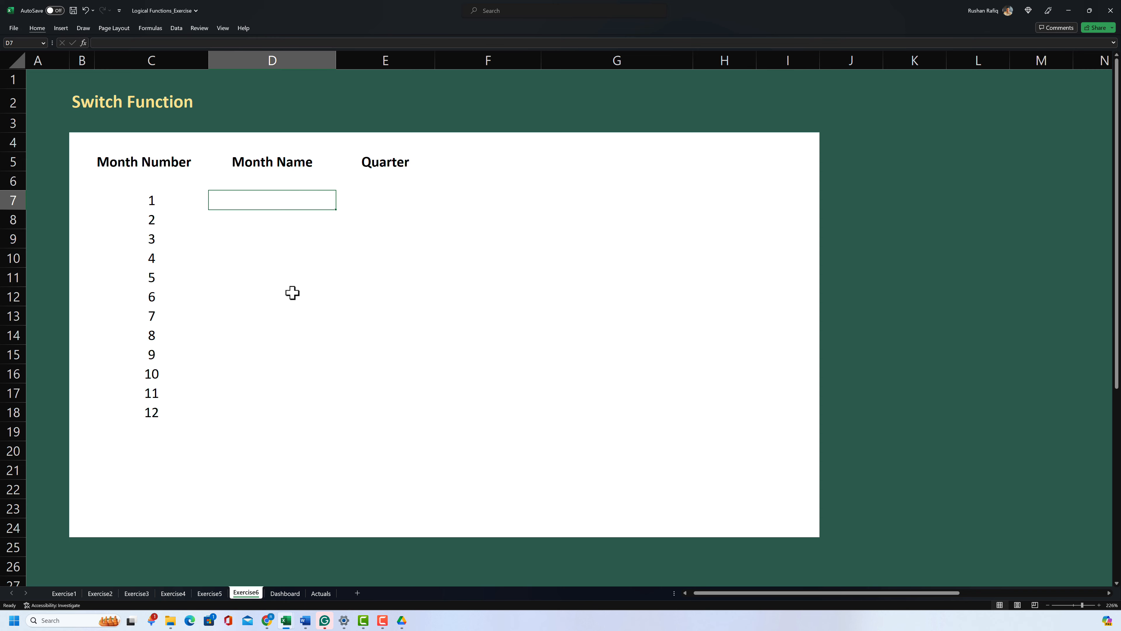
type("=swit")
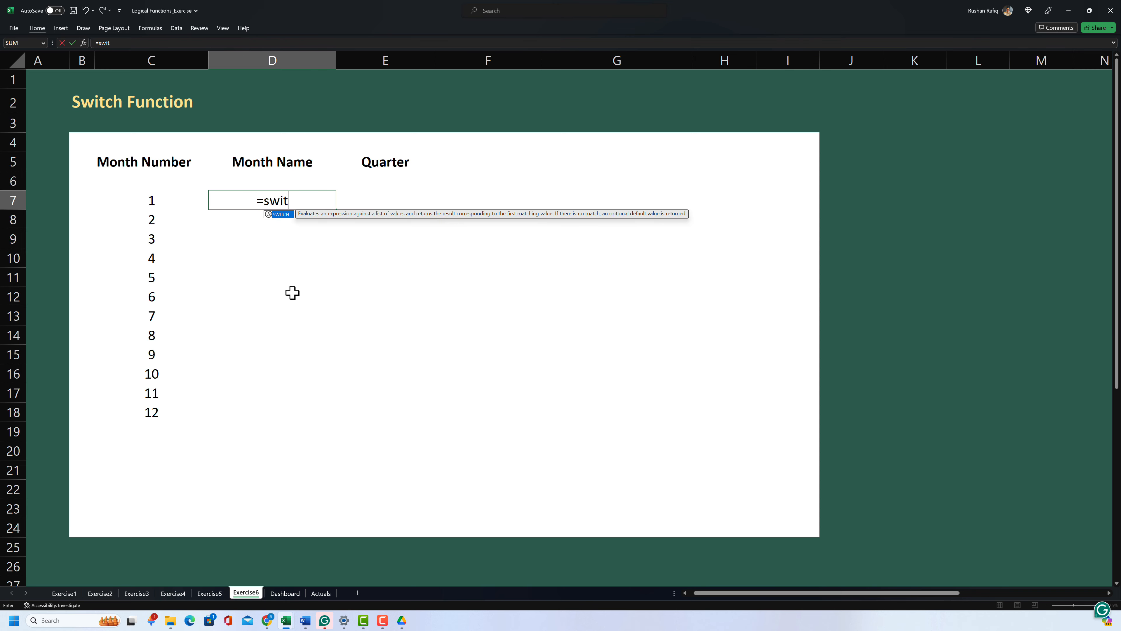
key("Tab")
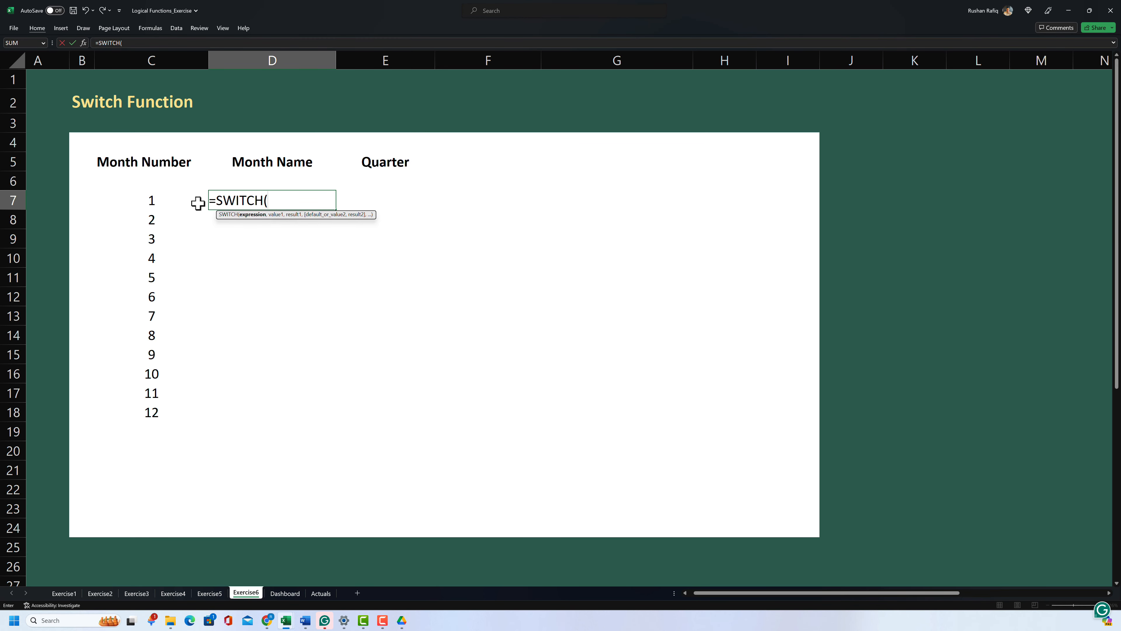
key("Escape")
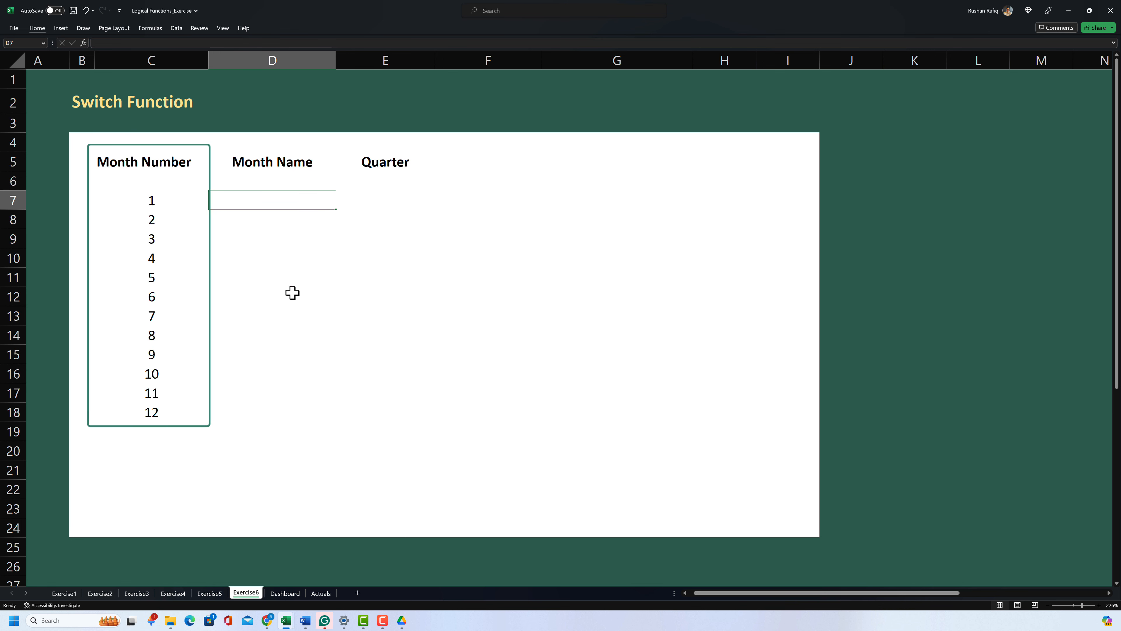
- Enter a SWITCH formula in D7 that matches C7 against 1 to 12 and returns "January" through "December"
type("=SWITCH(")
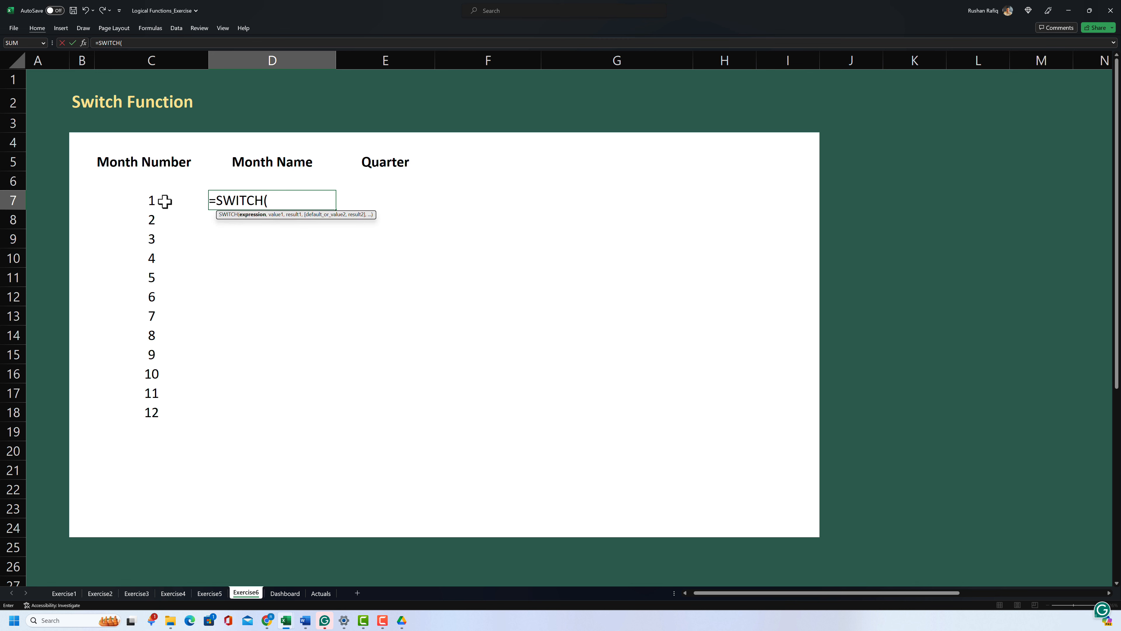
left_click(164, 201)
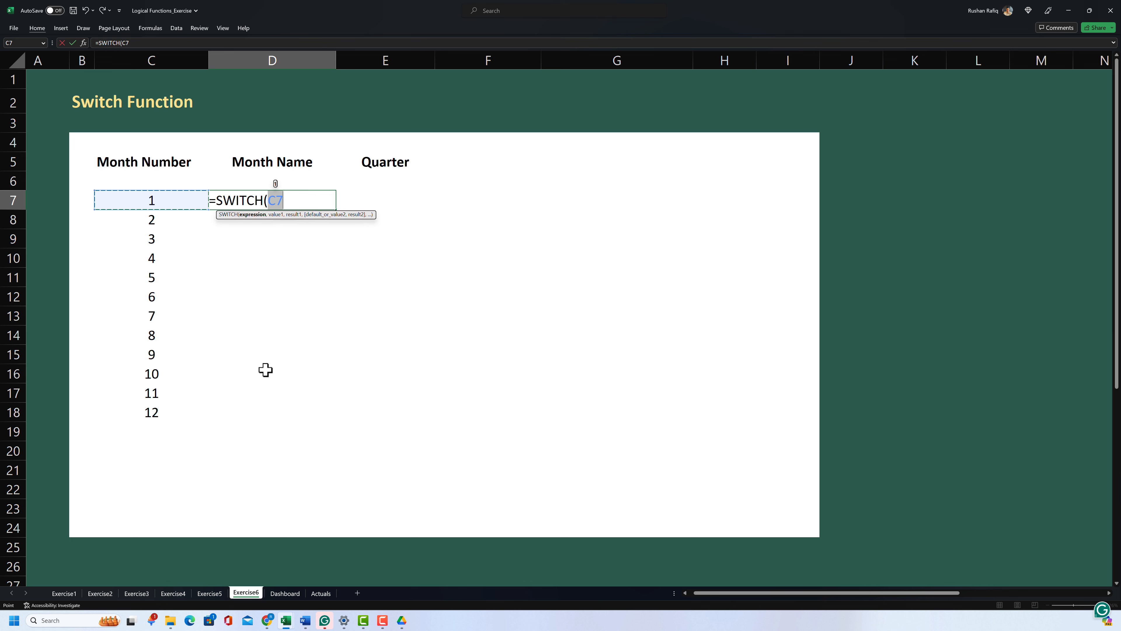
type(",")
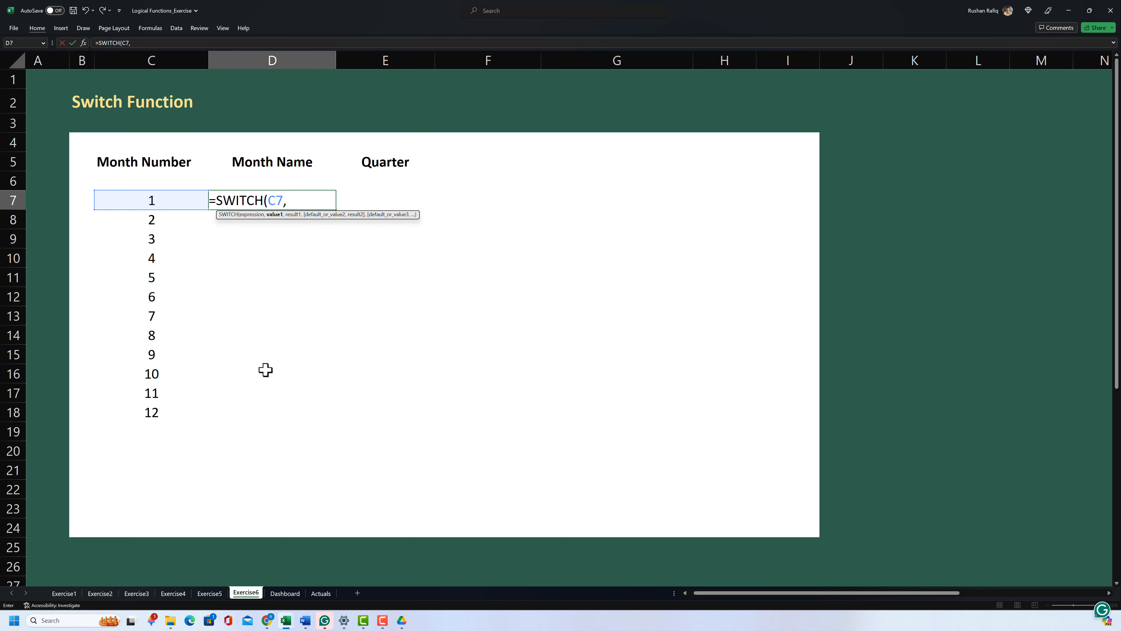
type("1,")
type("\"January\",")
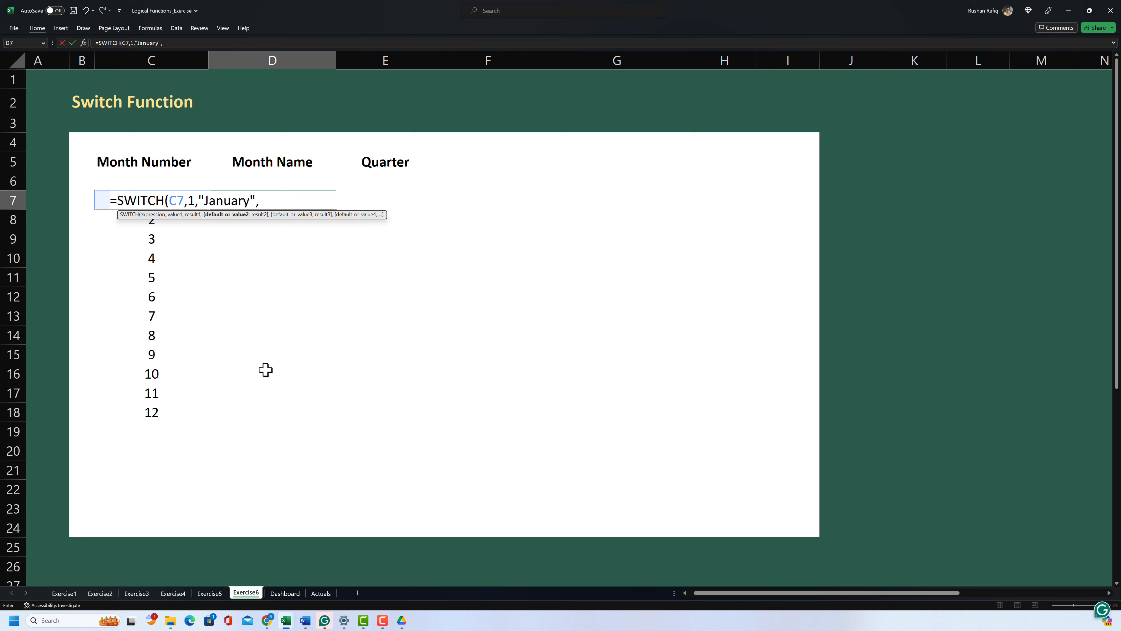
type("2,\"February\",")
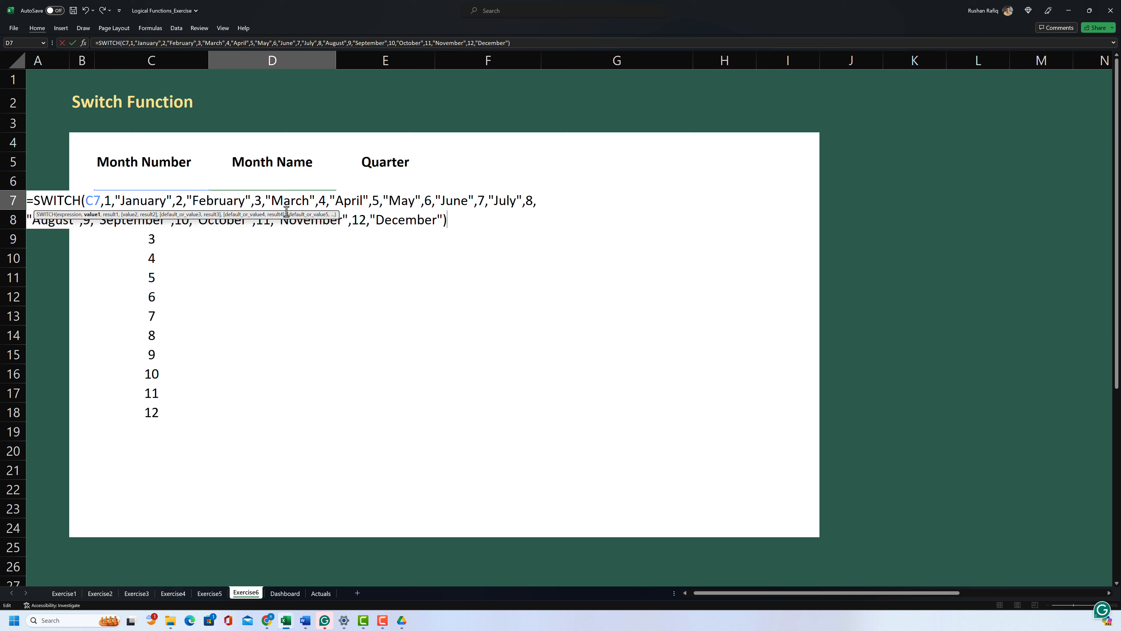
- Fill the SWITCH formula from D7 down to D18
left_click(153, 253)
key("ctrl+Down")
key("Right")
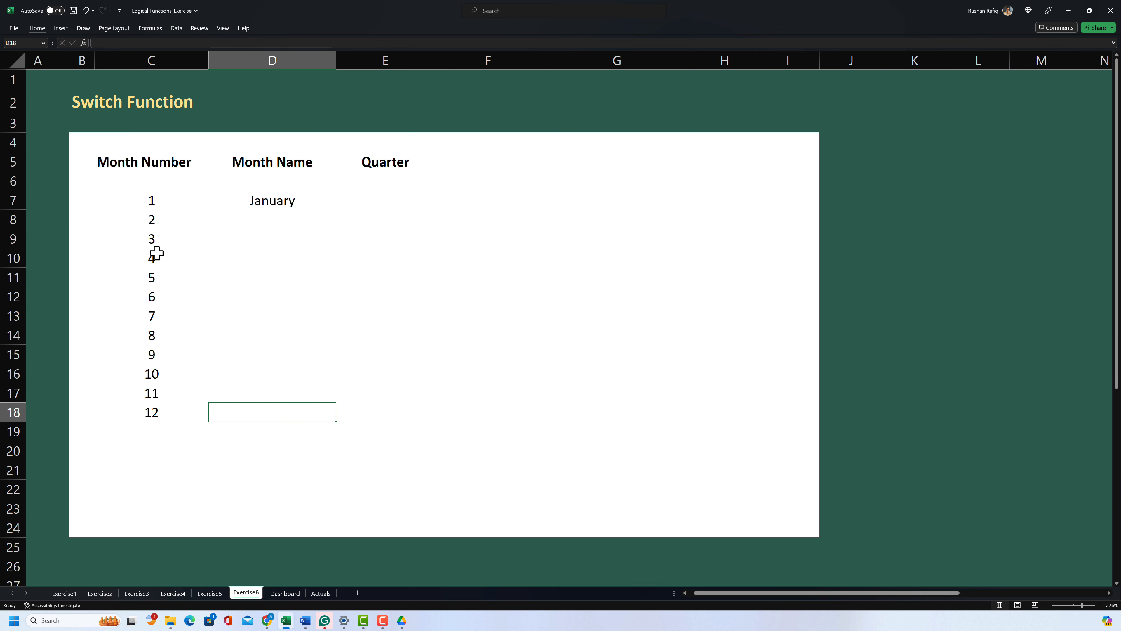
key("ctrl+shift+Up")
key("ctrl+d")
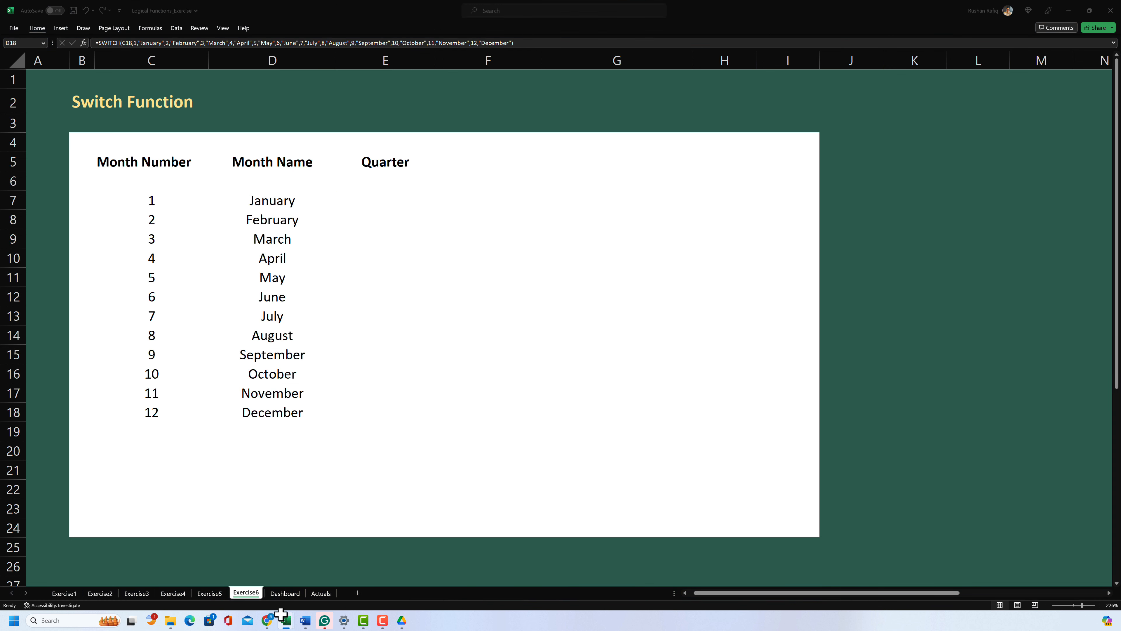
- Enter month number 13 in C19 and extend the SWITCH formula from D18 to D19
left_click(154, 428)
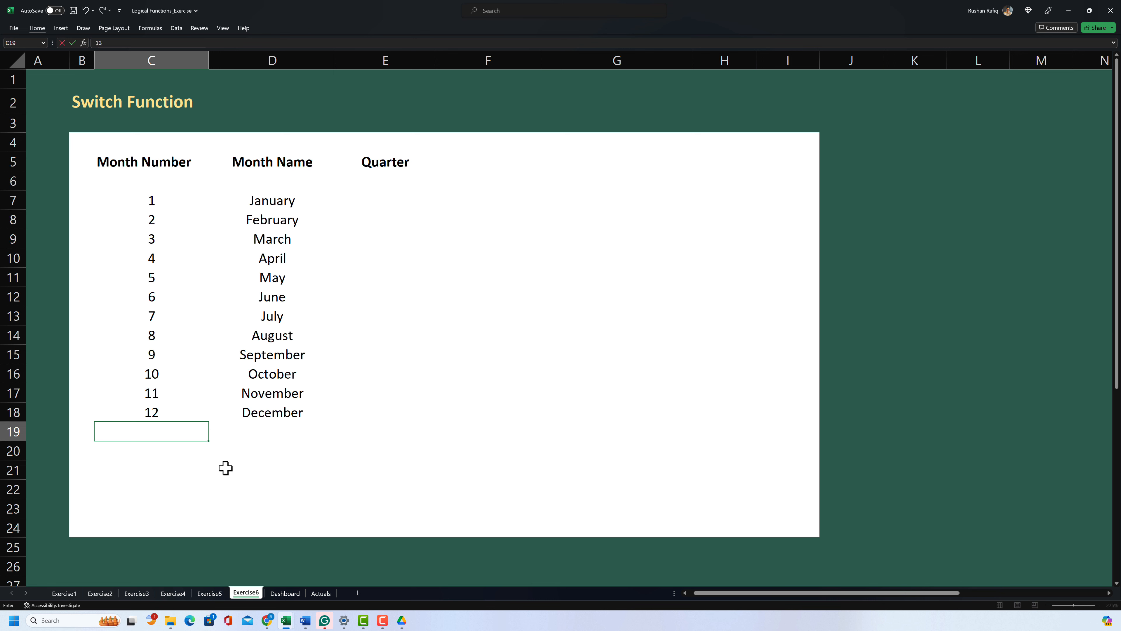
type("13")
key("Return")
key("Up")
key("Right")
key("Up")
key("shift+Down")
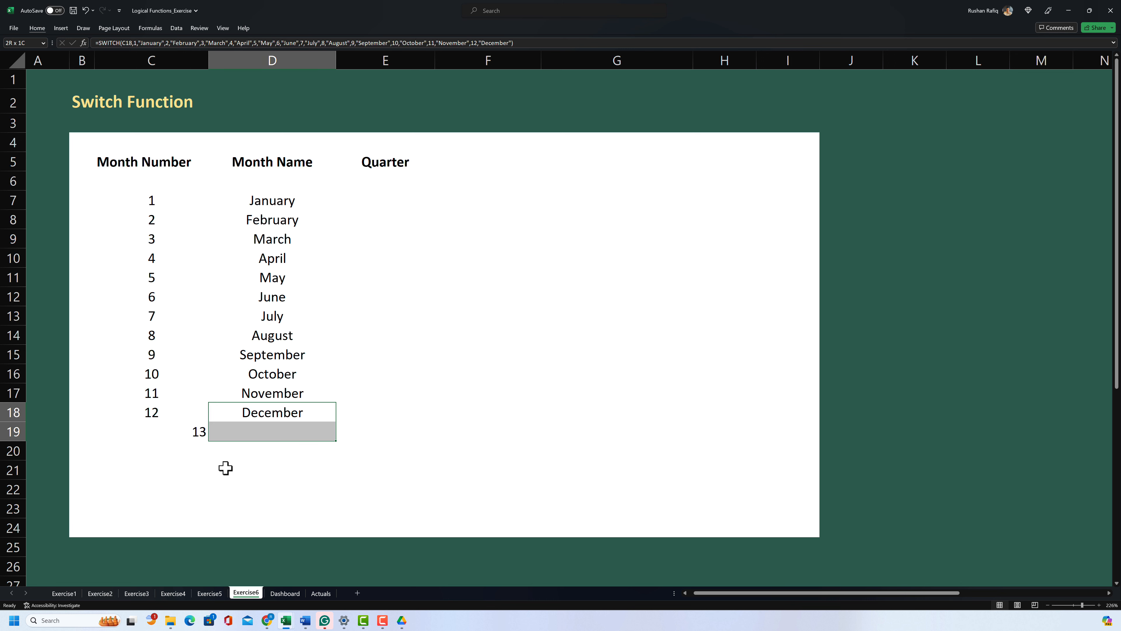
key("ctrl+d")
key("Down")
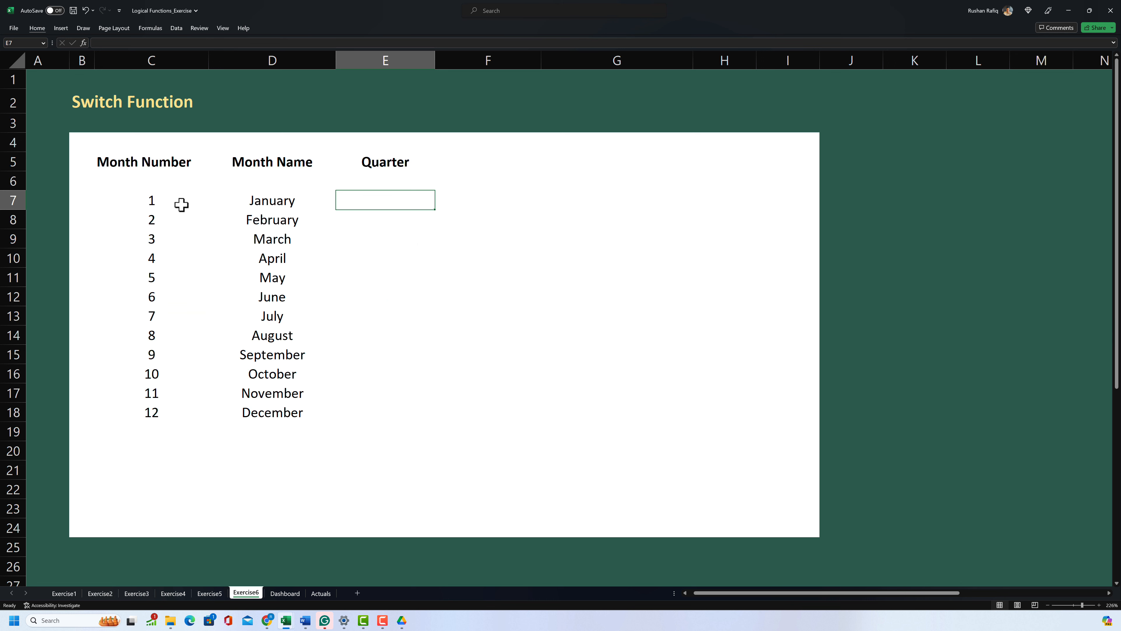
- Start a SWITCH formula in E7 with TRUE as the expression, returning "Q1" when C7<=3
type("=swit")
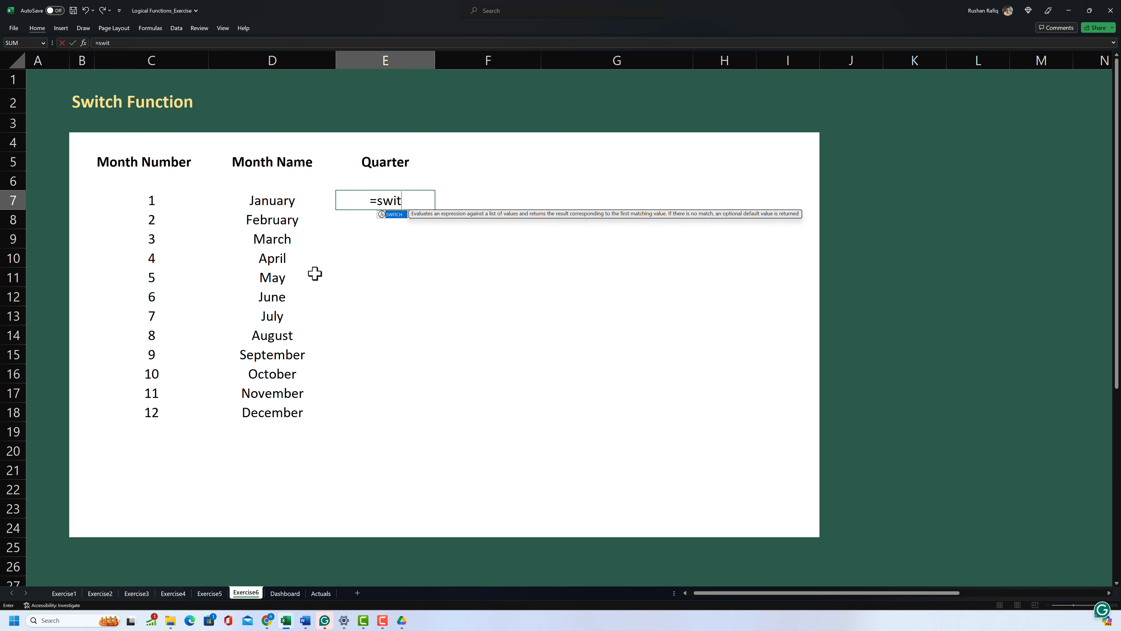
key("Tab")
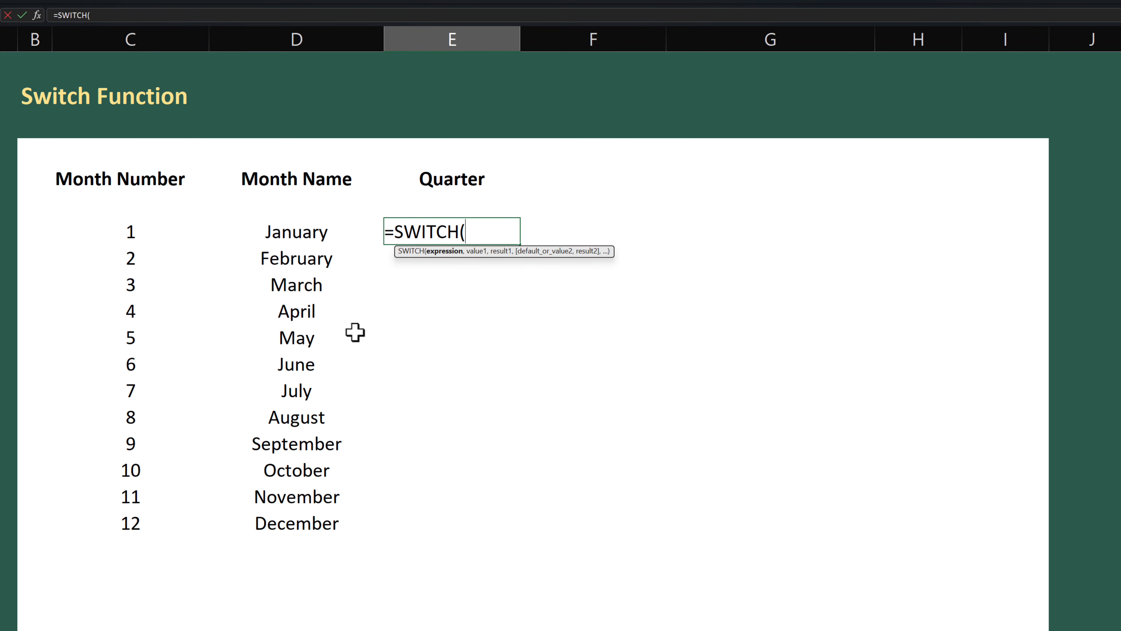
type("true")
key("Tab")
type(",")
left_click(126, 232)
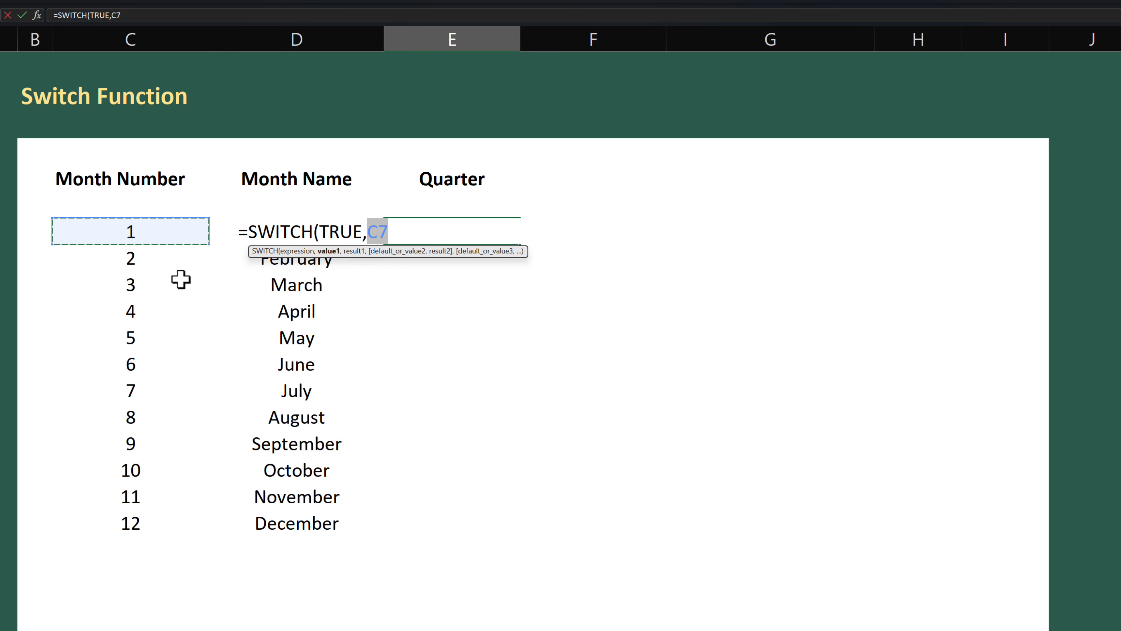
type("<")
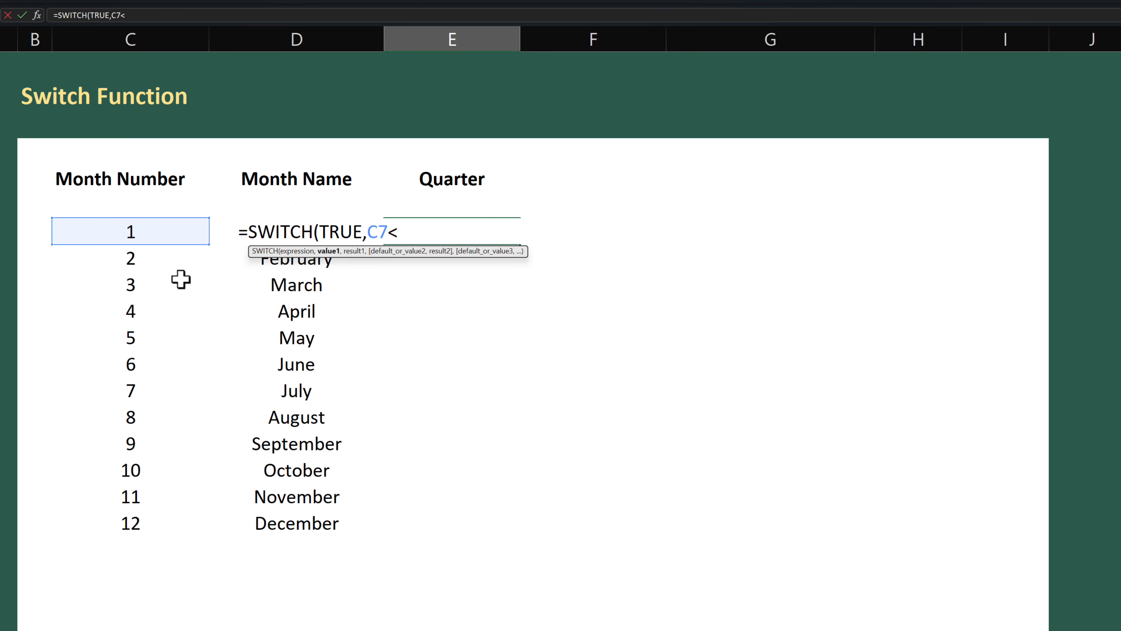
type("=3")
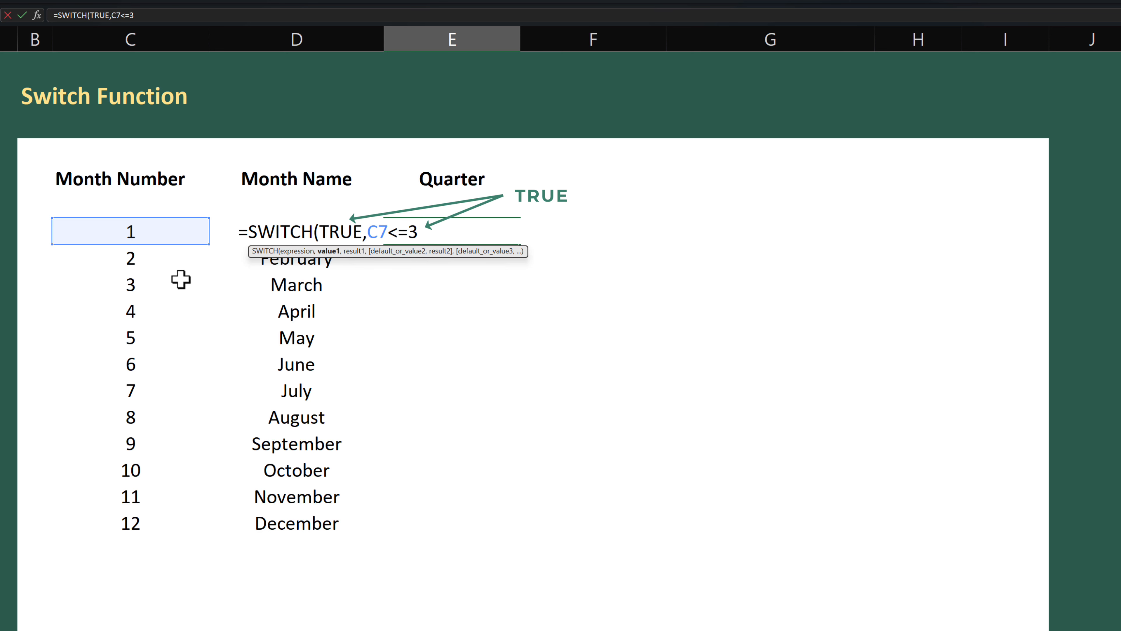
type(",\"Q1")
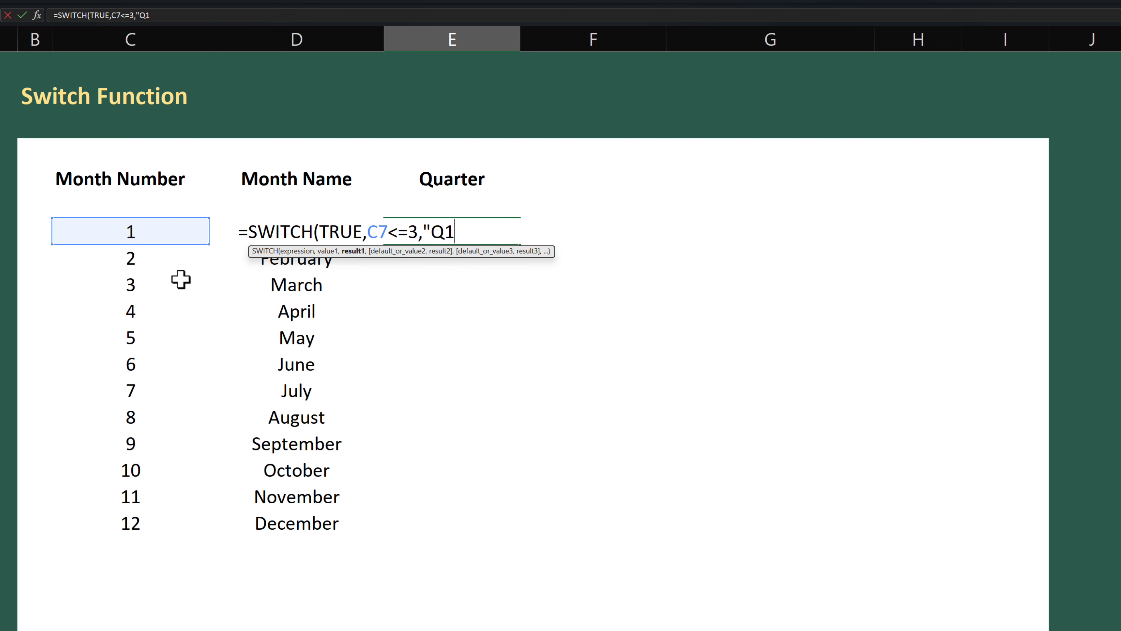
type("\",")
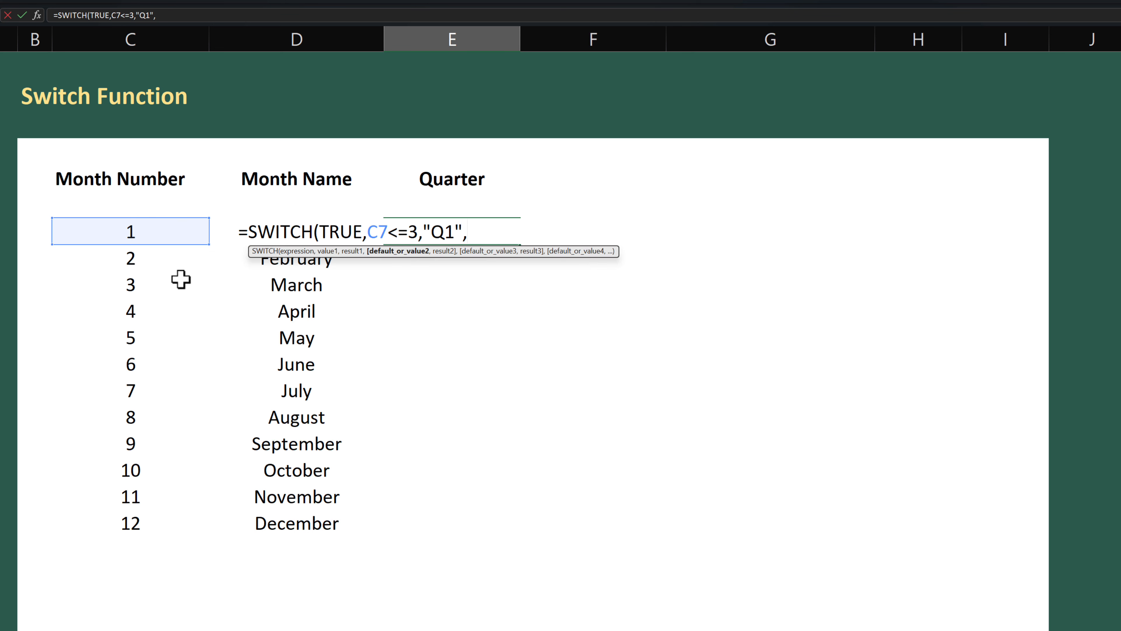
- Complete the E7 SWITCH formula with "Q2" for C7<=6, "Q3" for C7<=9 and "Q4" for C7<=12
left_click(158, 231)
type("<=")
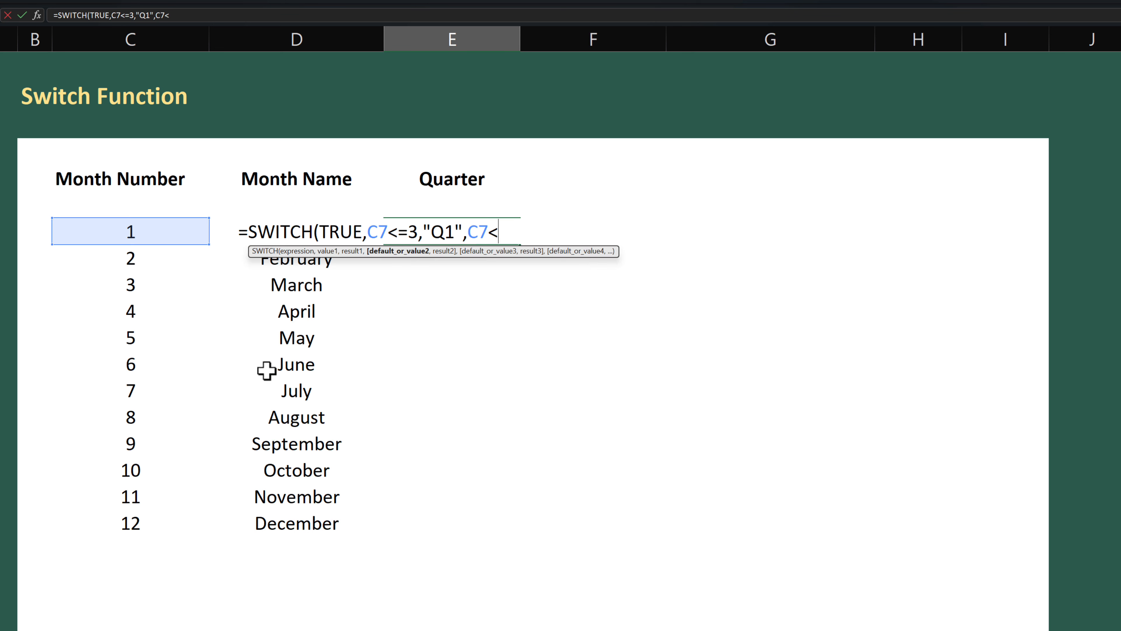
type("6,")
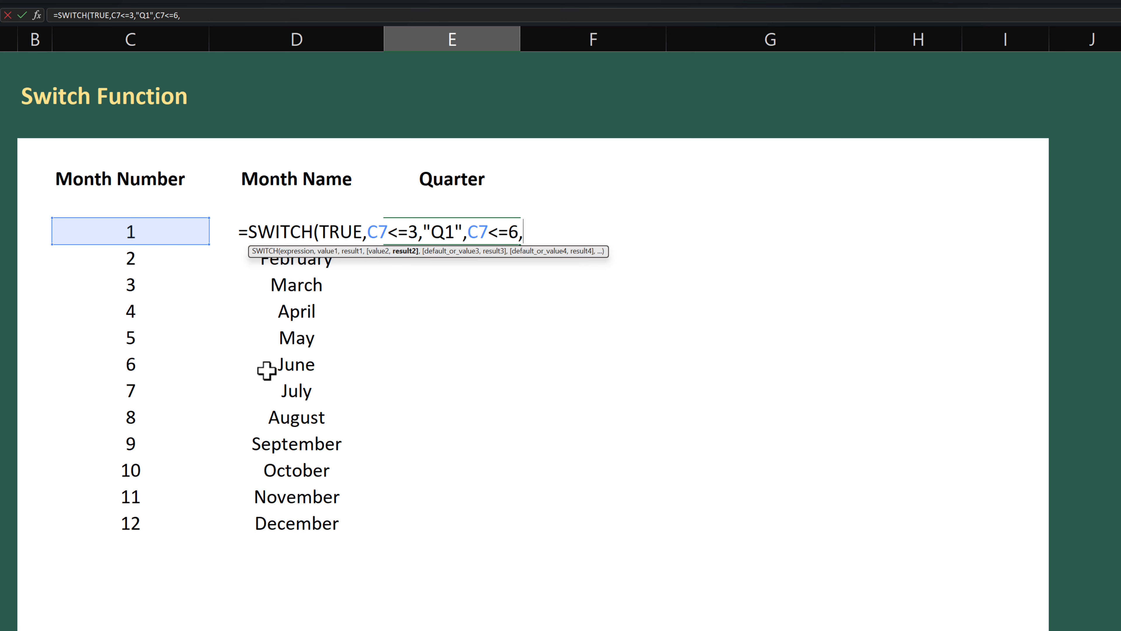
type("\"Q2 \",")
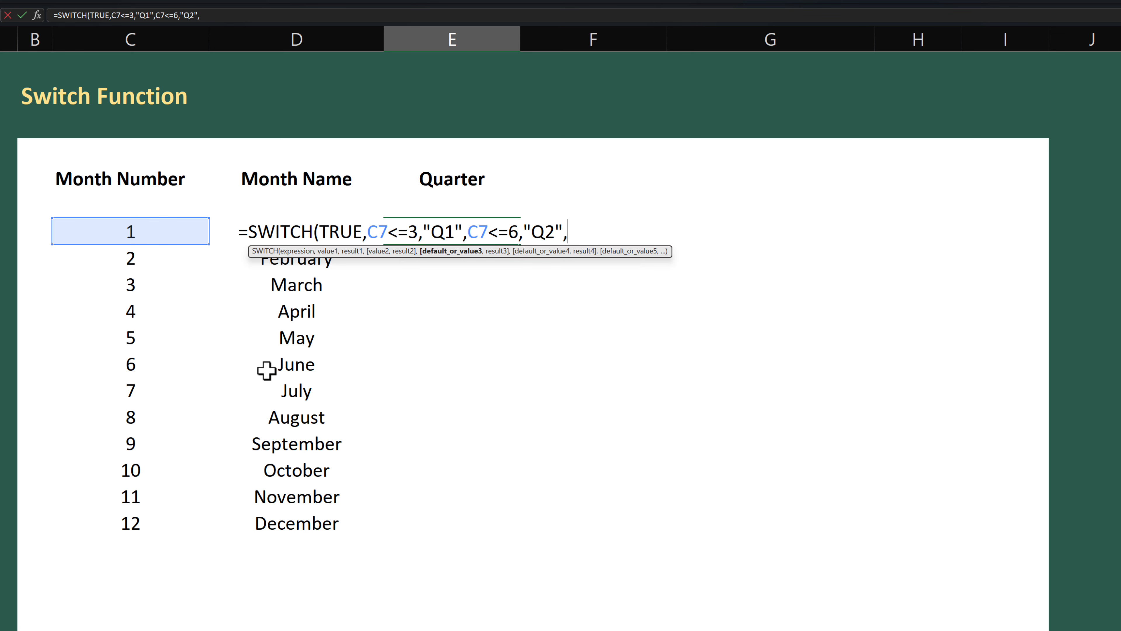
type("C7<=9")
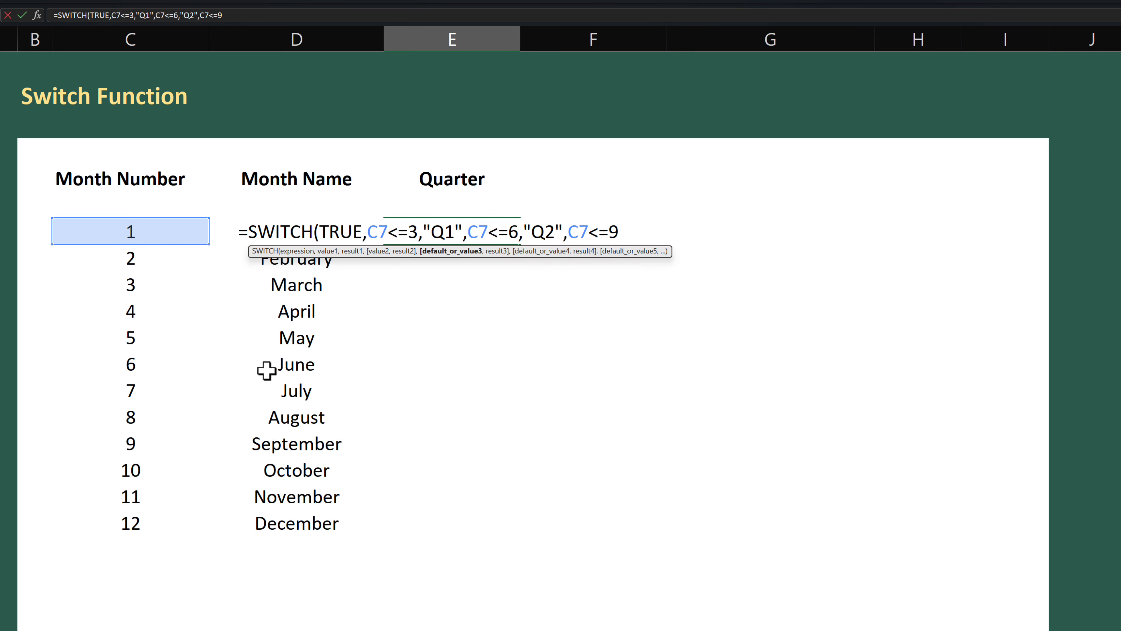
type(",\"Q3\",C7")
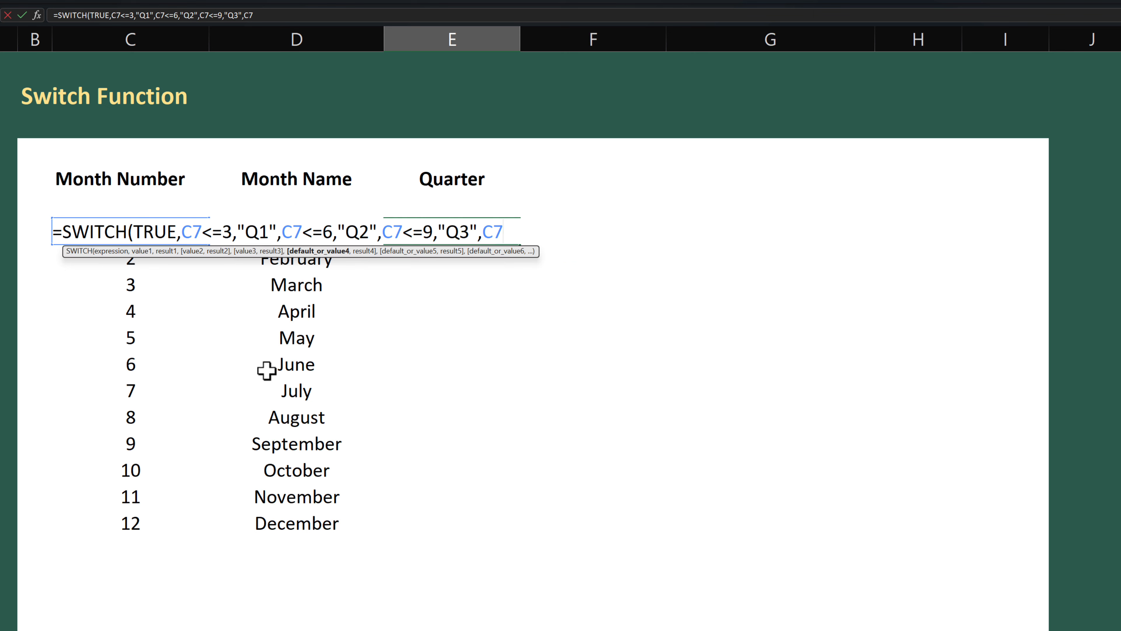
type("<=12,\"Q4\"")
key("BackSpace")
key("BackSpace")
key("BackSpace")
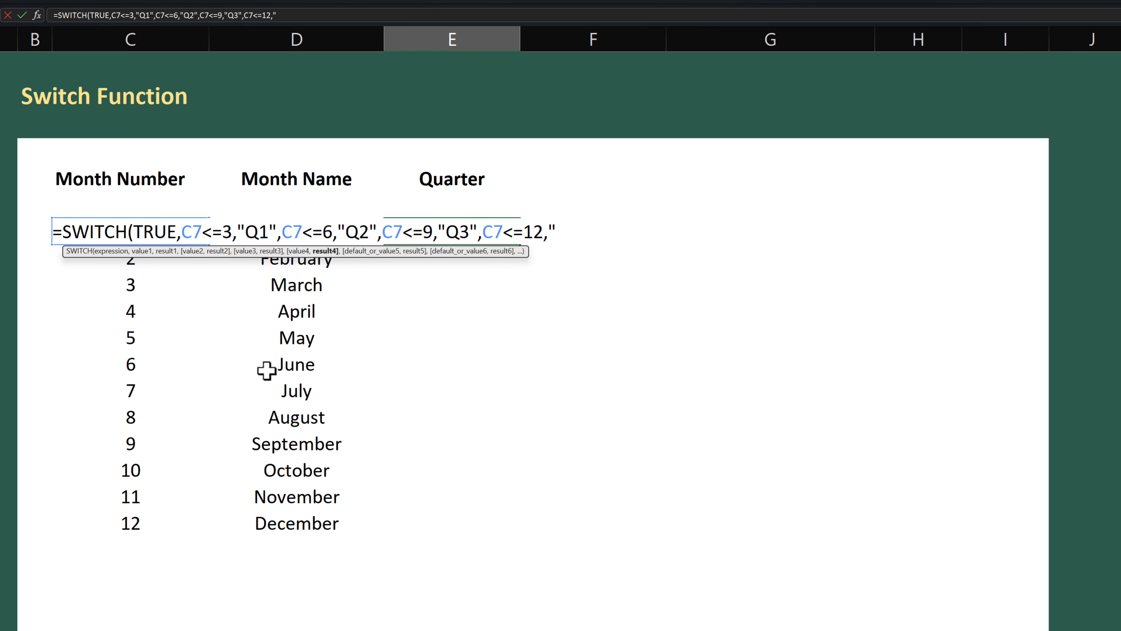
type("Q4\")")
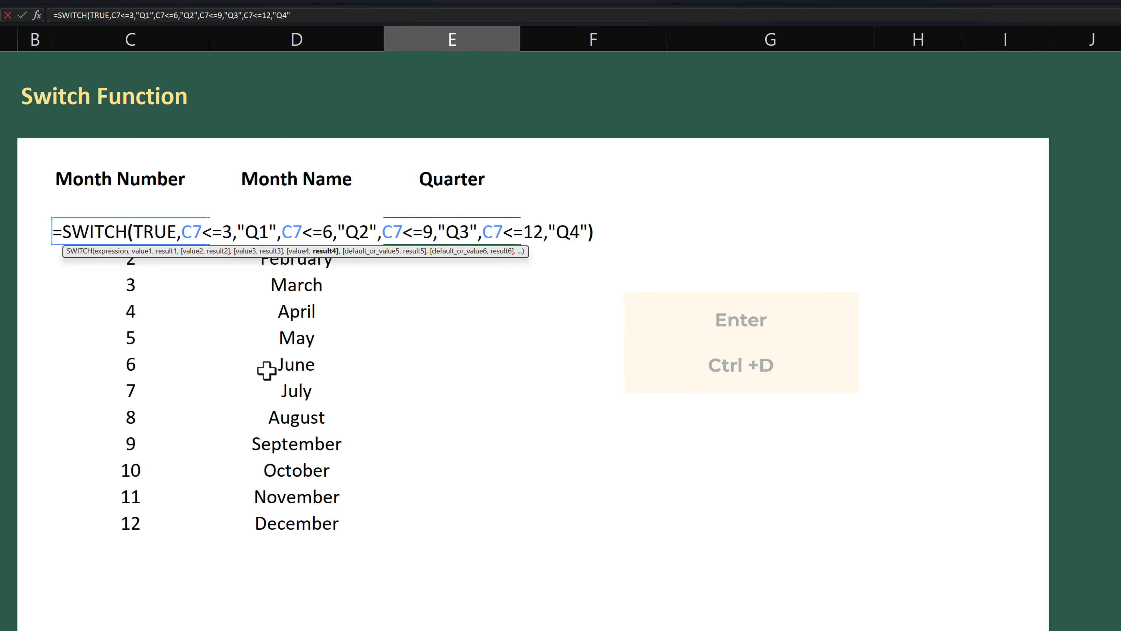
key("Return")
- Fill the Quarter formula from E7 down to E18 and check the copied formula in the July row
key("Left")
key("ctrl+Down")
key("Right")
key("ctrl+shift+Up")
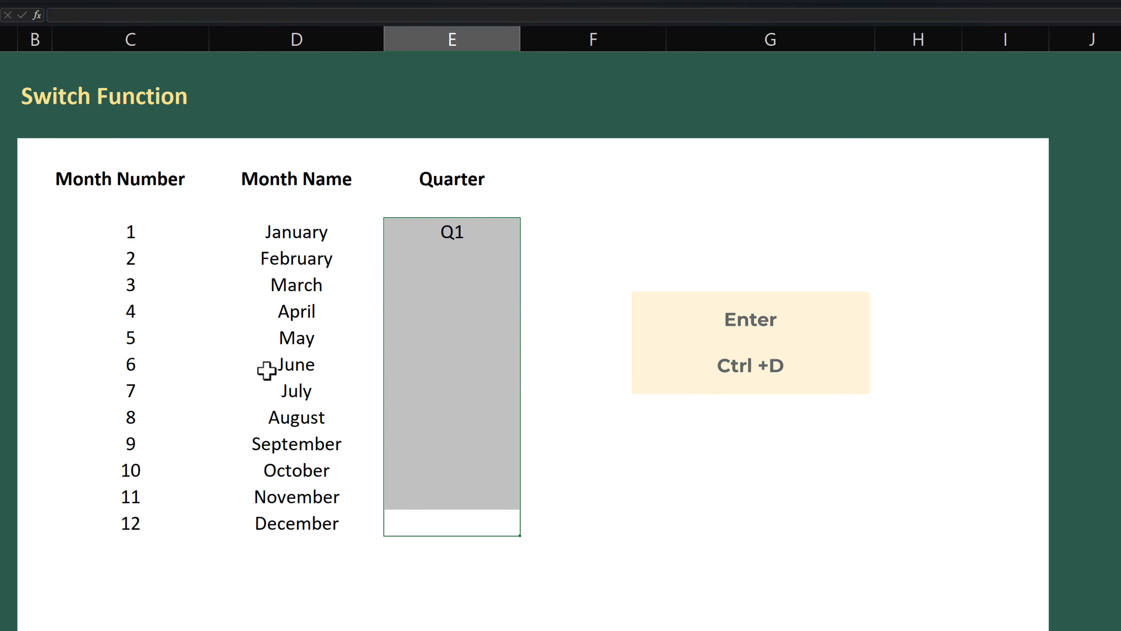
key("ctrl+d")
left_click(405, 401)
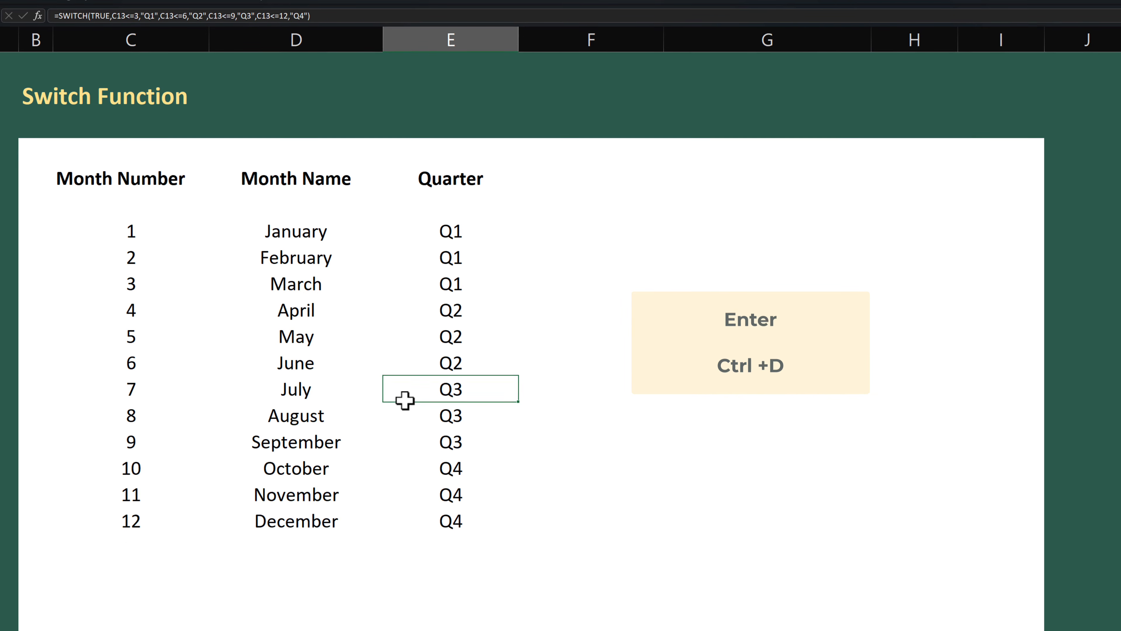
- Go to the Dashboard sheet and switch Scenario 2 in E7 to Budget and then to Forecast
key("ctrl+Page_Down")
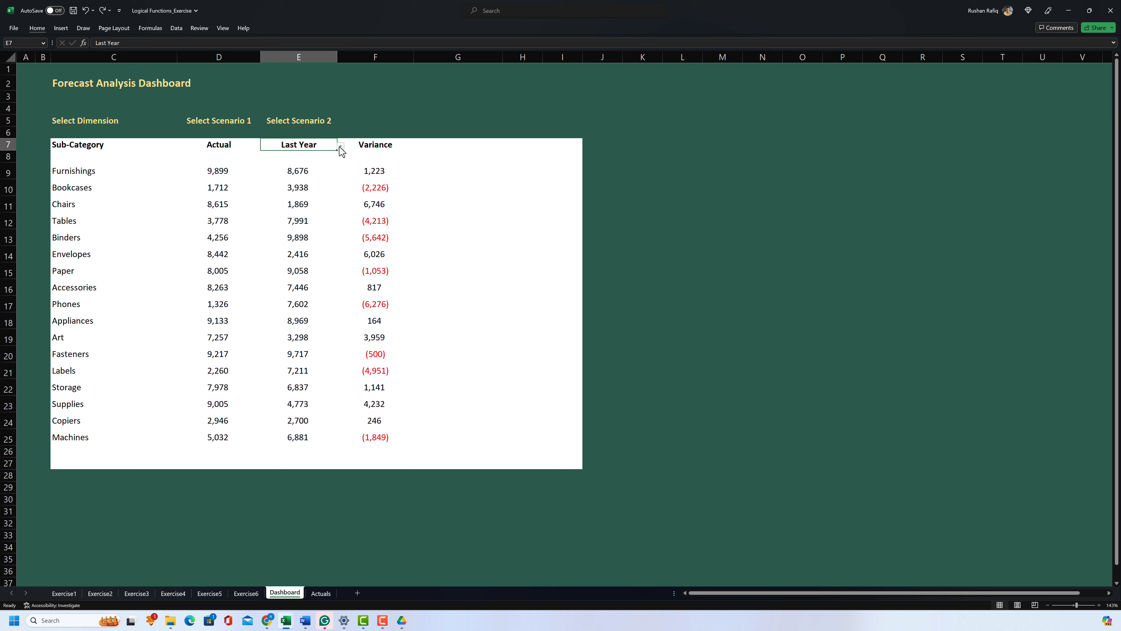
left_click(341, 146)
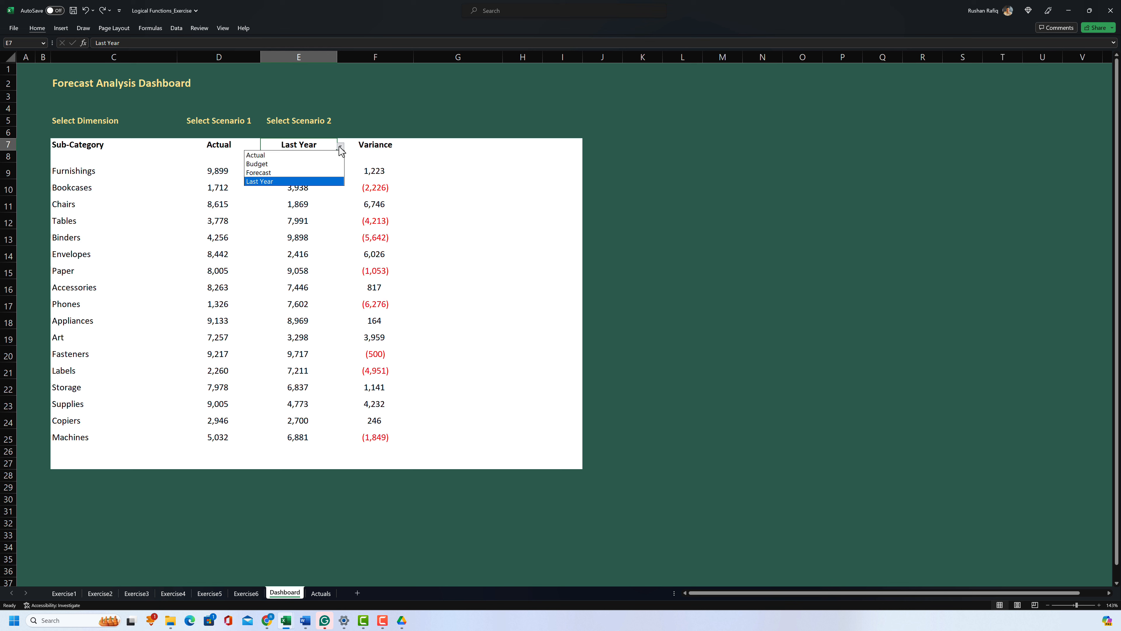
left_click(285, 163)
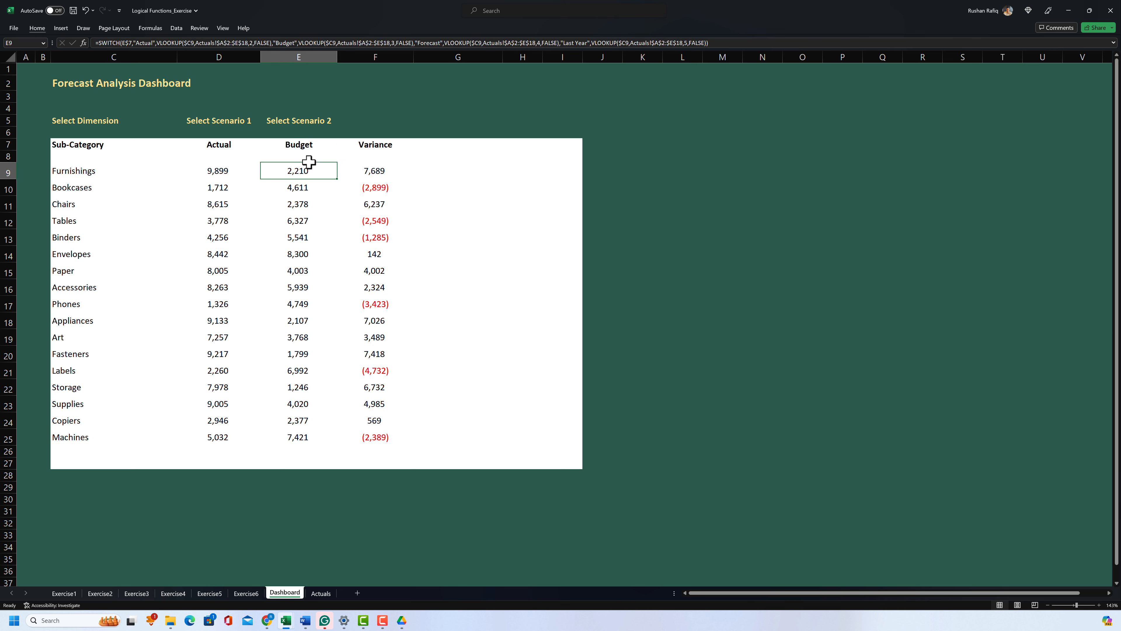
left_click(340, 146)
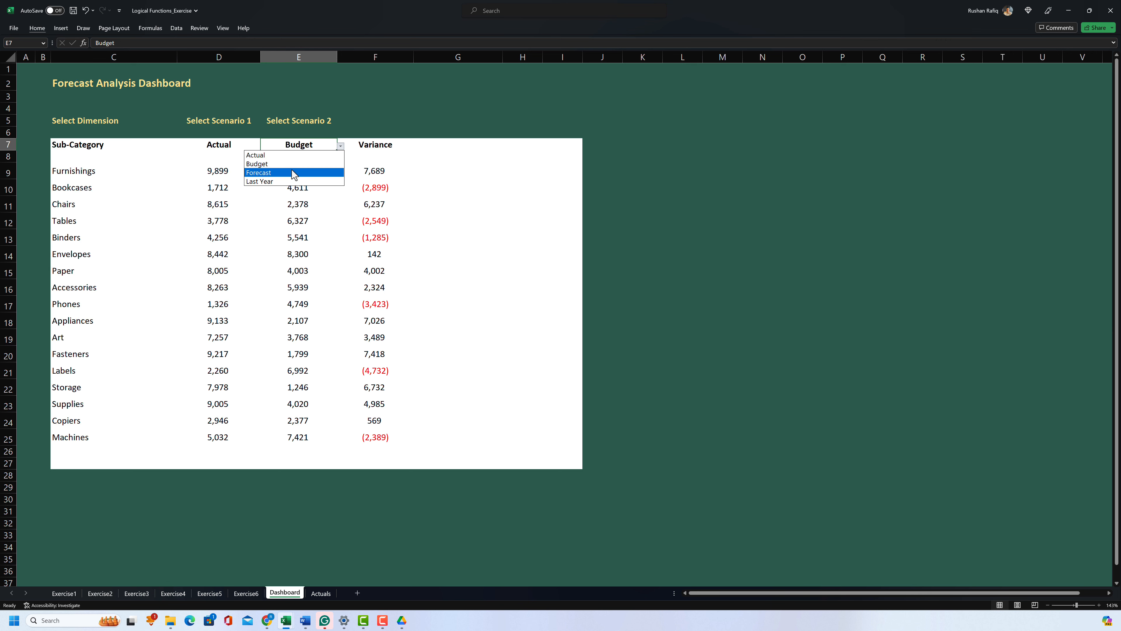
left_click(295, 173)
left_click_drag(295, 171, 280, 429)
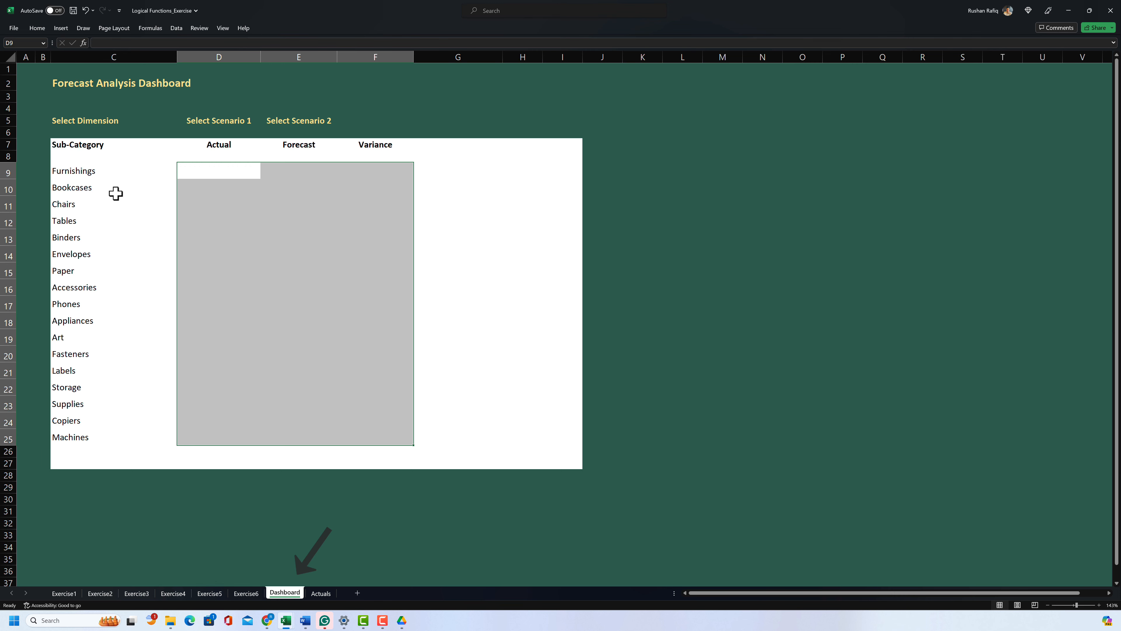
- Rename the Actuals sheet as Data and look over its sub-category list and scenario columns
left_click(322, 594)
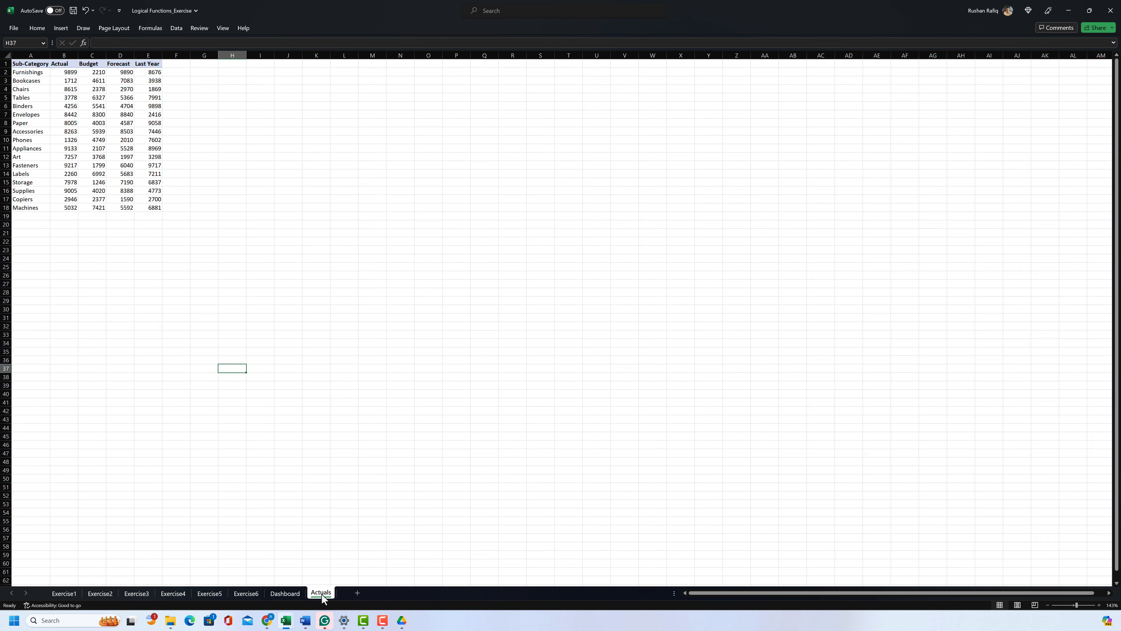
type("Data")
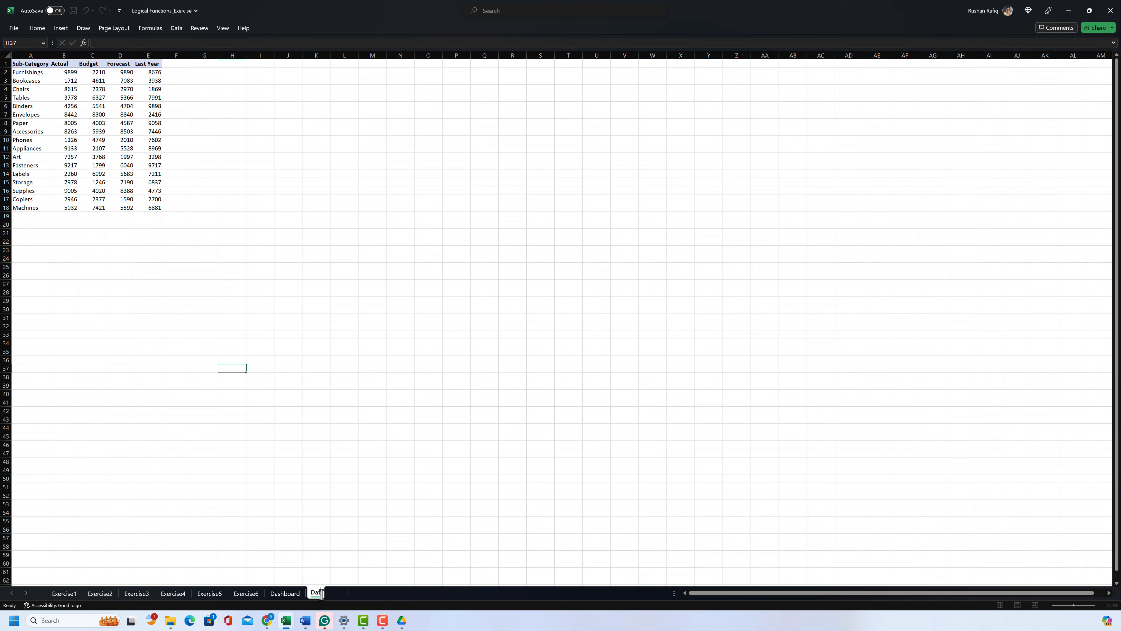
key("Return")
scroll(122, 166, "up", 5, "ctrl")
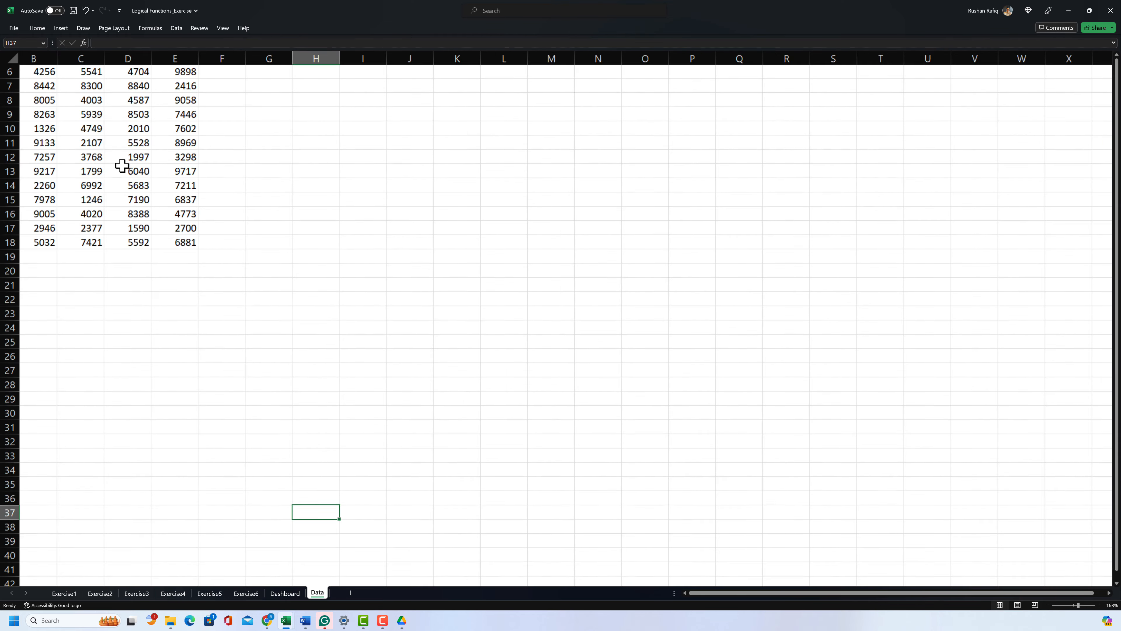
scroll(123, 162, "up", 2, "ctrl")
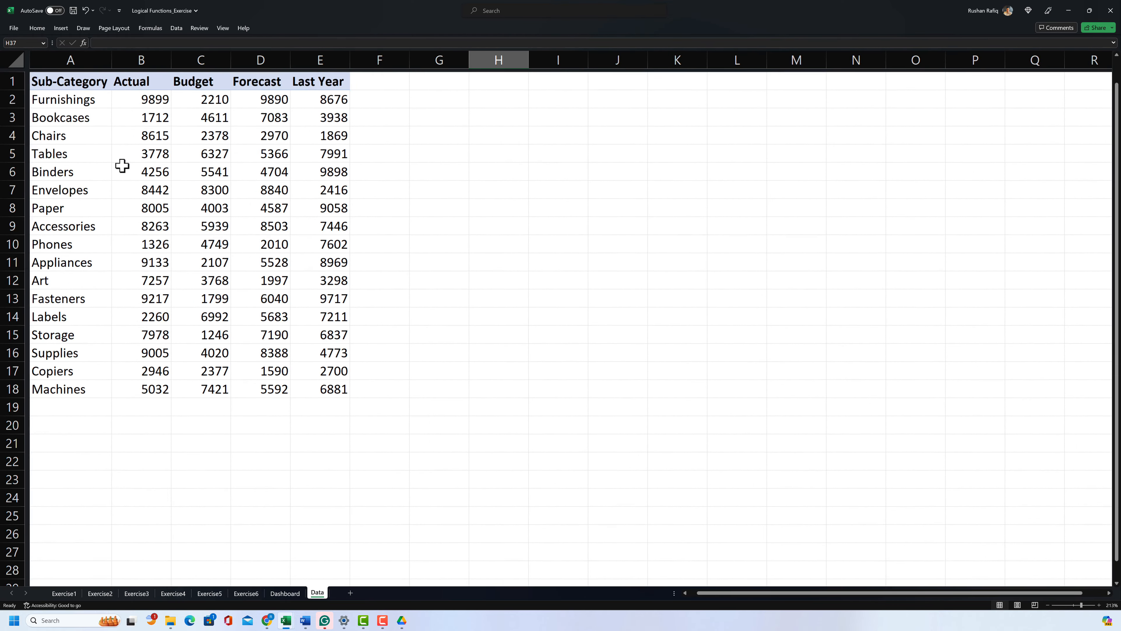
left_click_drag(30, 95, 66, 150)
left_click_drag(70, 216, 79, 386)
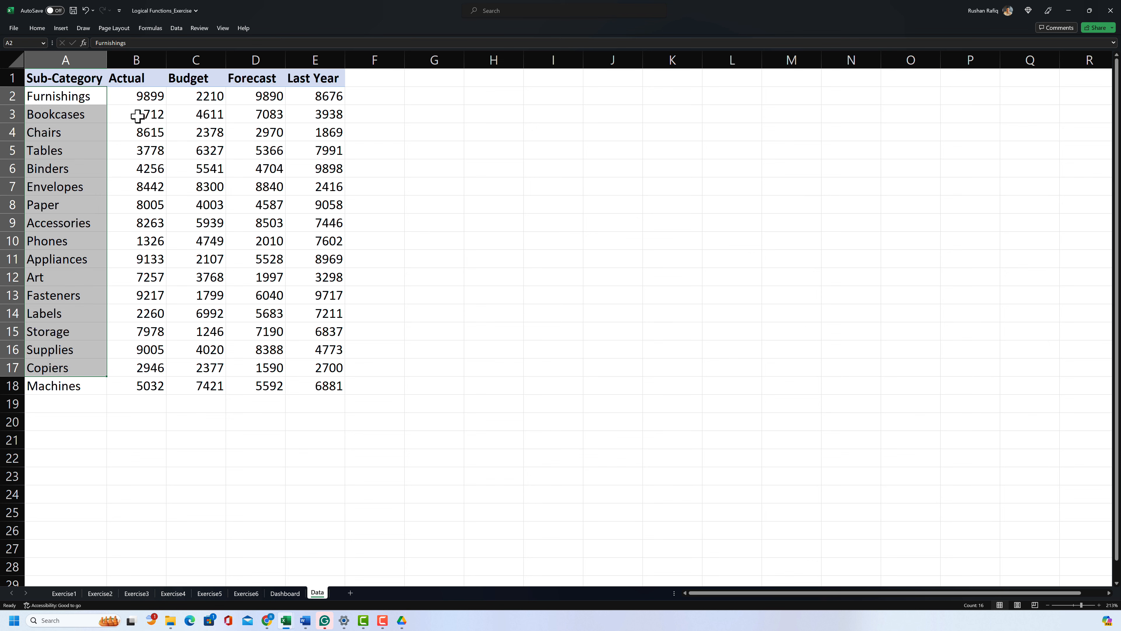
left_click_drag(123, 78, 304, 93)
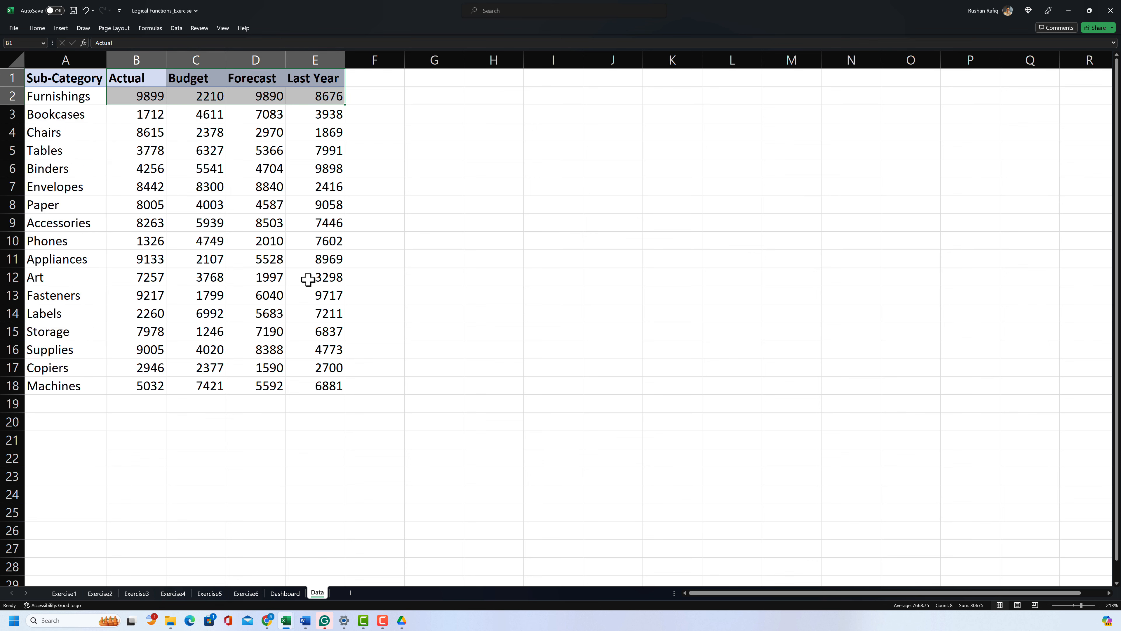
- In Dashboard cell D9, enter a VLOOKUP formula that finds C9 in Data!A1:E18 and returns column 2 with FALSE for exact match
left_click(284, 593)
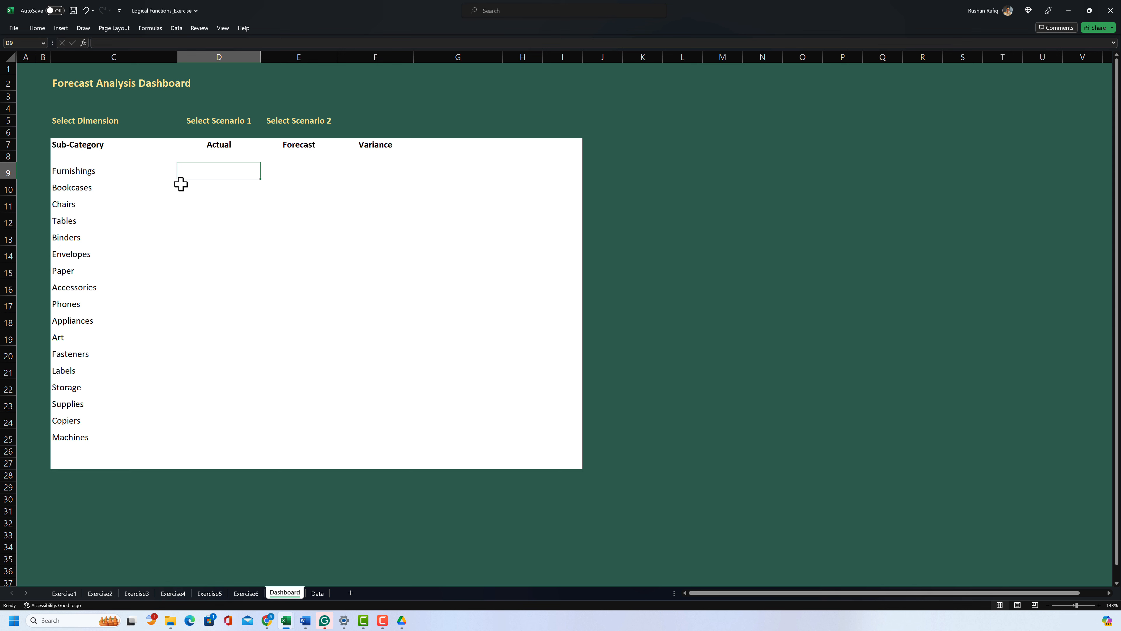
type("=vloo")
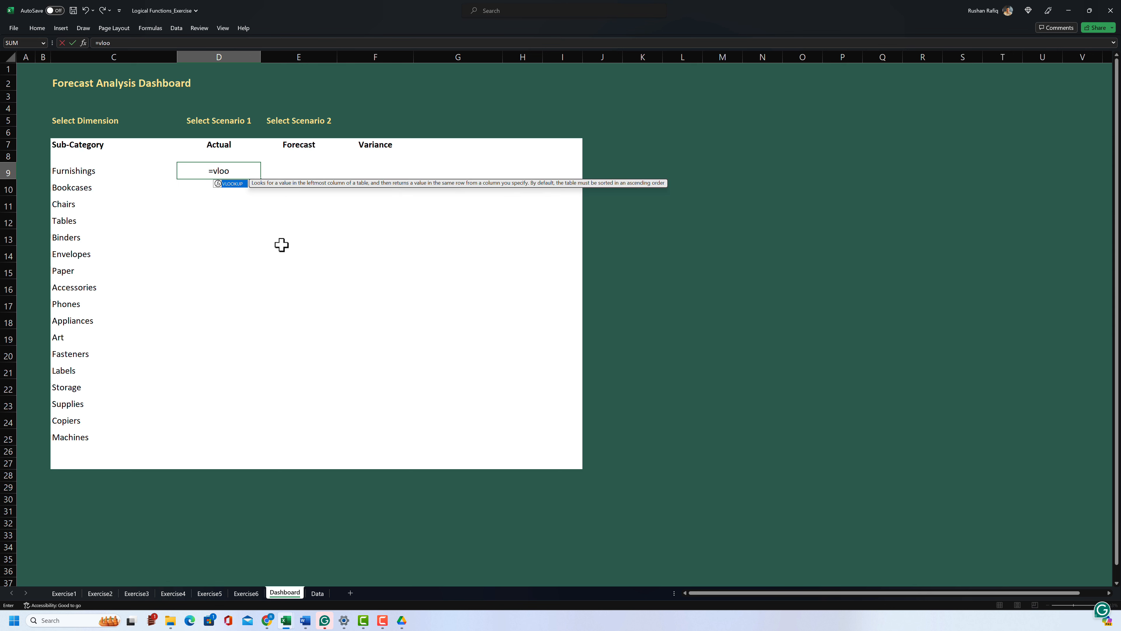
key("Tab")
key("Left")
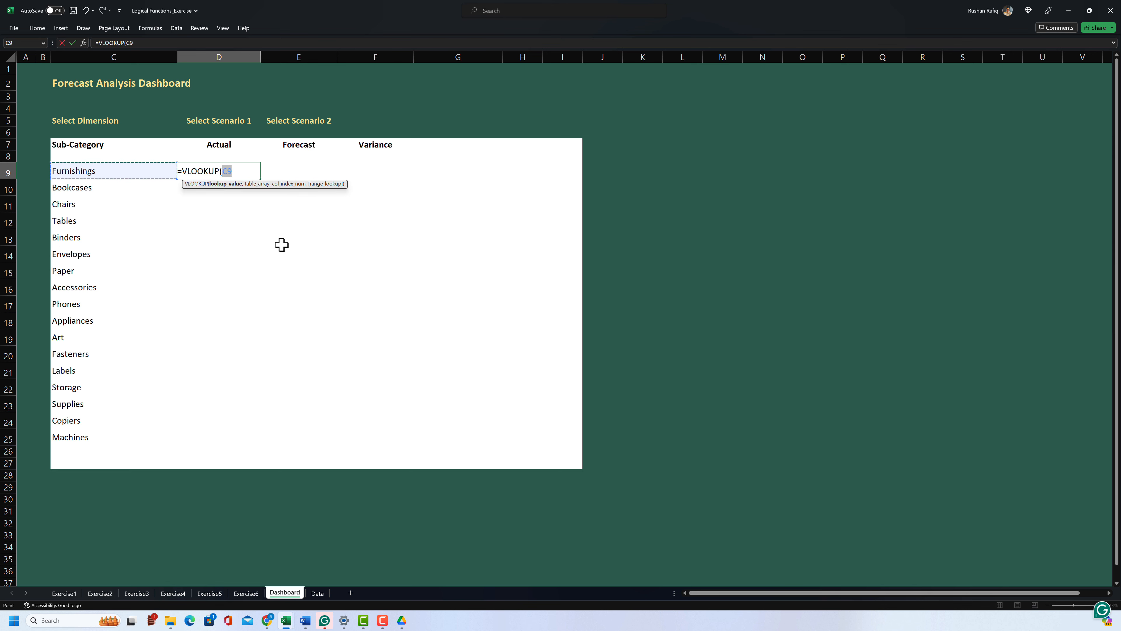
type(",")
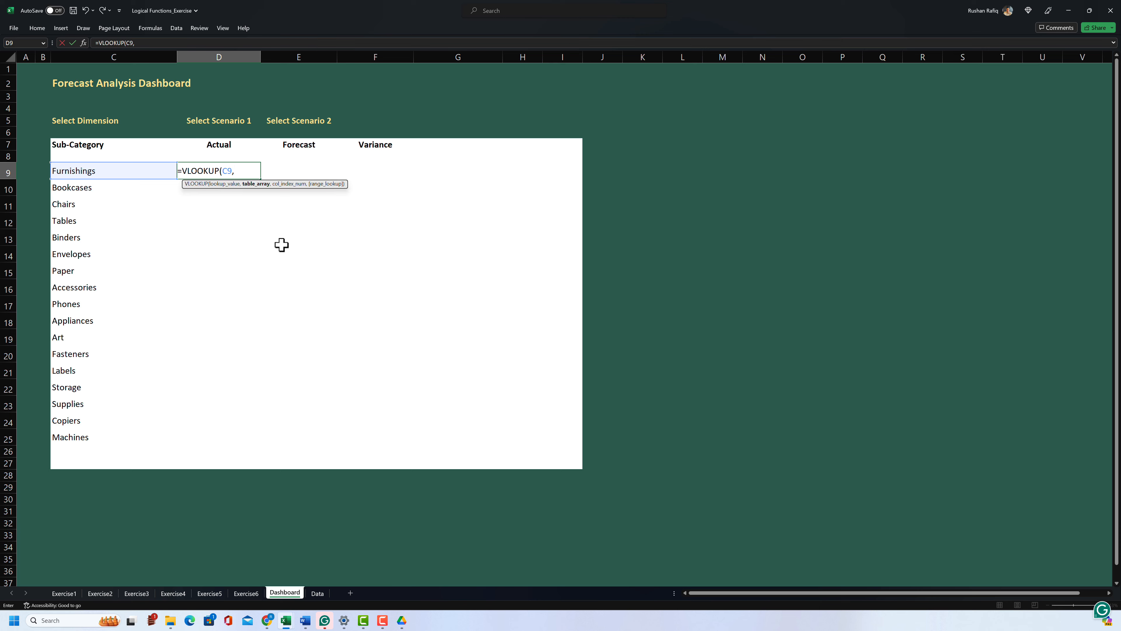
left_click(317, 593)
left_click(138, 146)
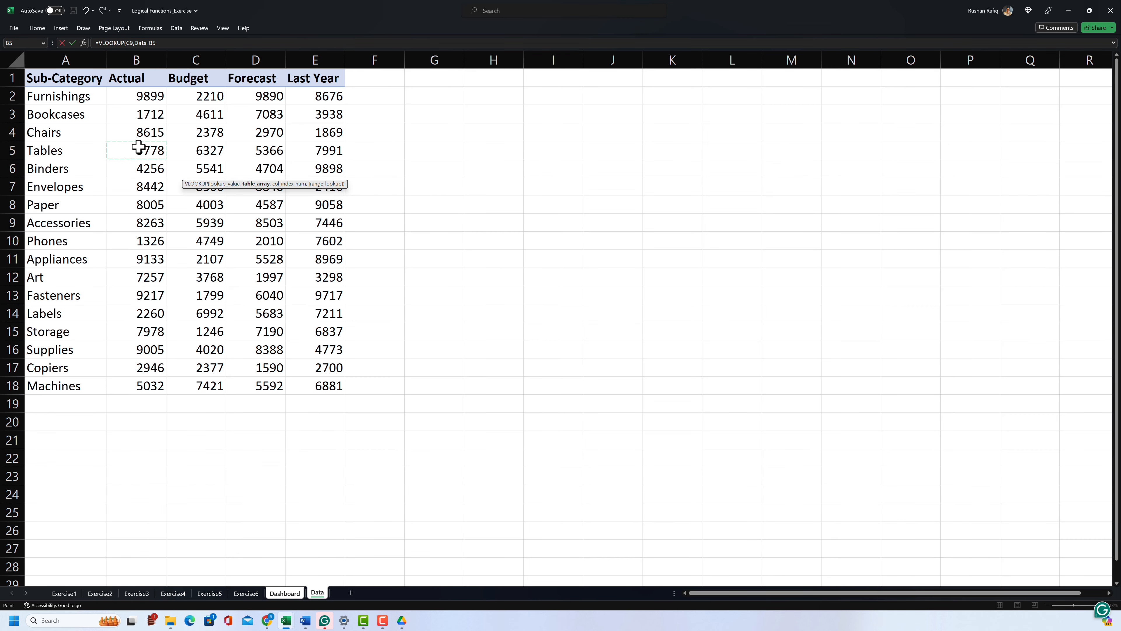
key("ctrl+Home")
key("ctrl+shift+Right")
key("ctrl+shift+Down")
type(",2,")
key("Down")
key("Tab")
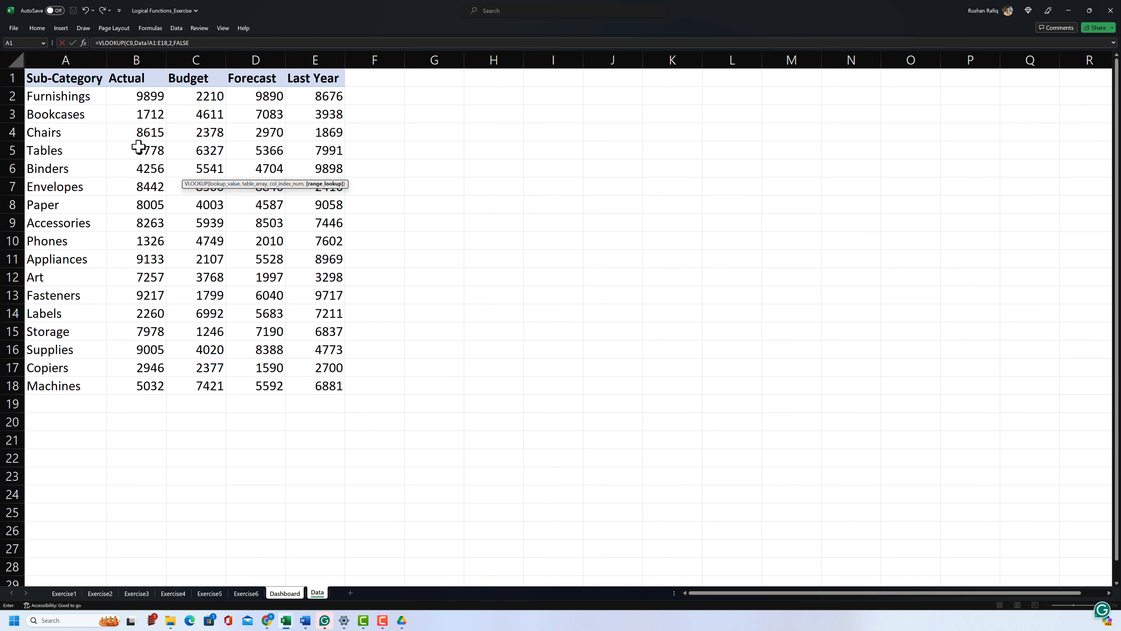
key("Return")
- Lock the lookup references in the D9 VLOOKUP as $C9 and Data!$A$1:$E$18
key("Up")
key("Left")
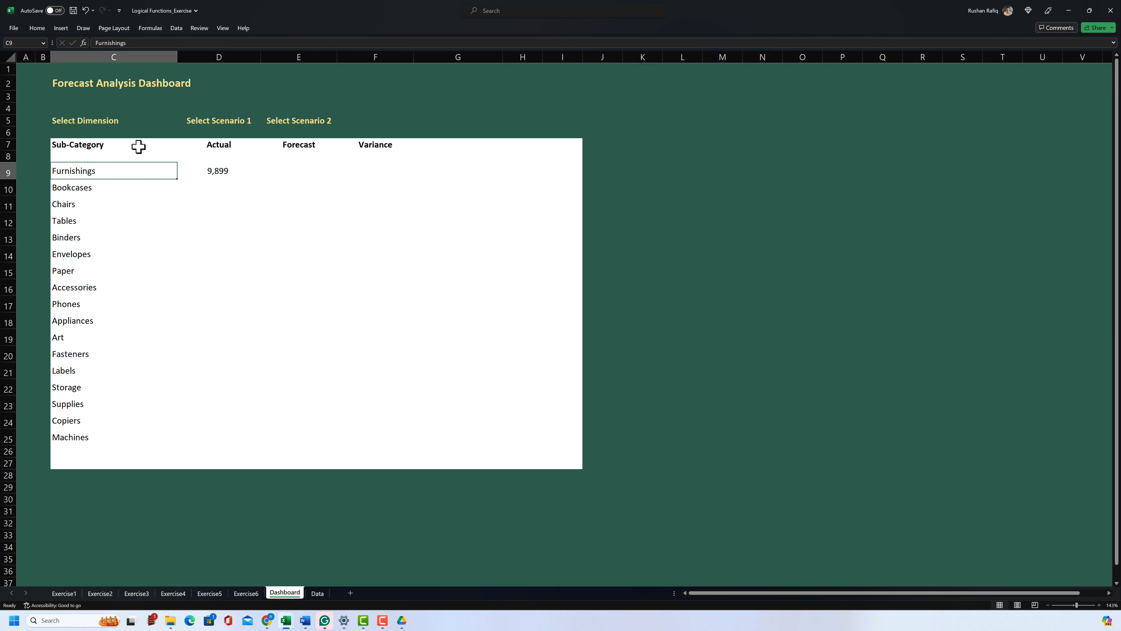
key("Right")
left_click(166, 42)
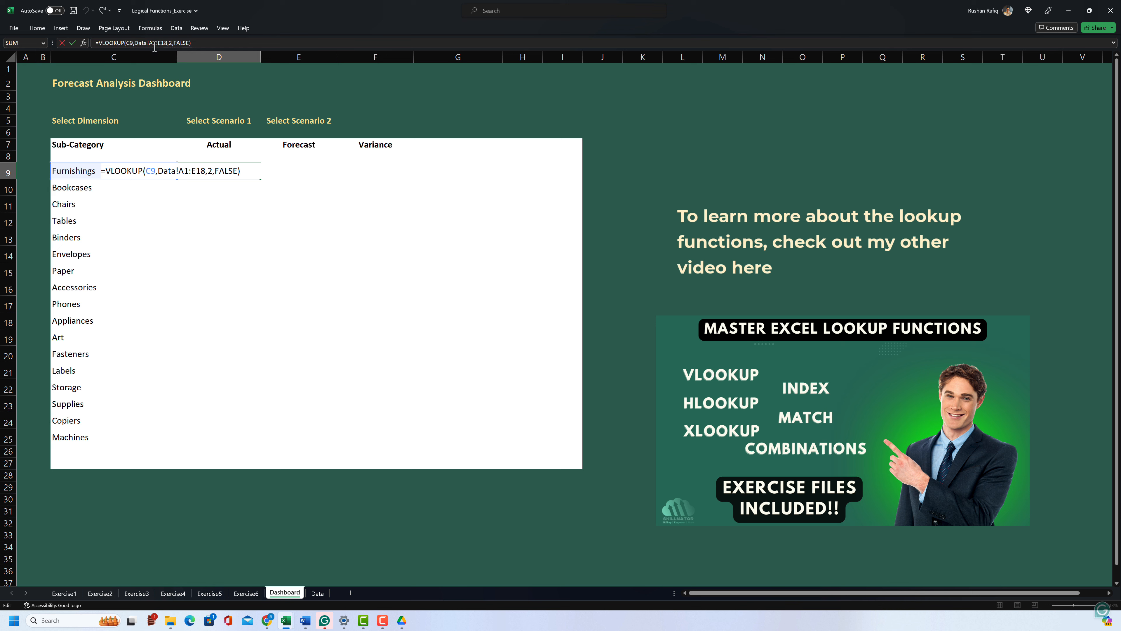
left_click(186, 171)
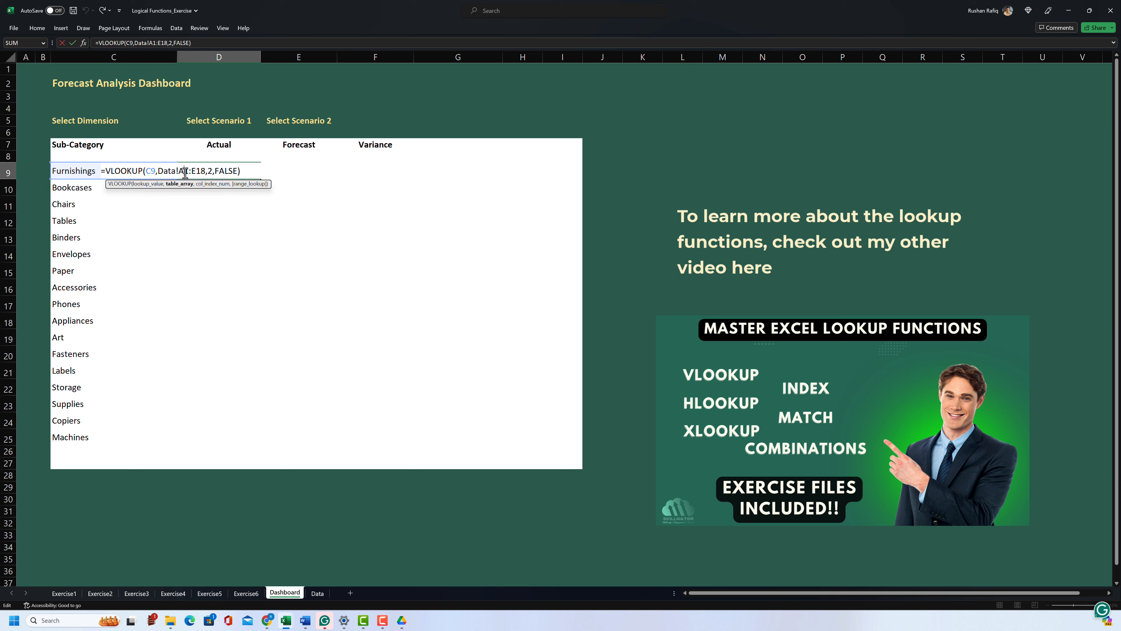
key("F4")
left_click(203, 171)
key("F4")
left_click(152, 172)
key("F4")
key("F4")
key("F4")
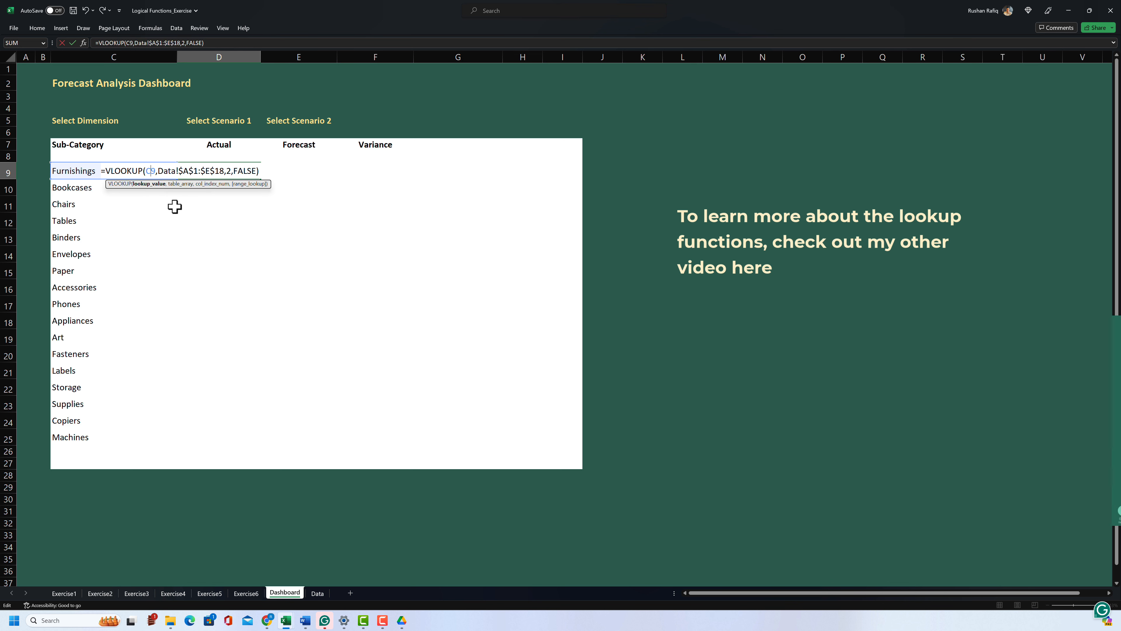
key("Return")
- Fill the VLOOKUP formula from D9 down to the Machines row in D25
key("Left")
key("ctrl+Down")
key("Right")
key("ctrl+shift+Up")
key("ctrl+d")
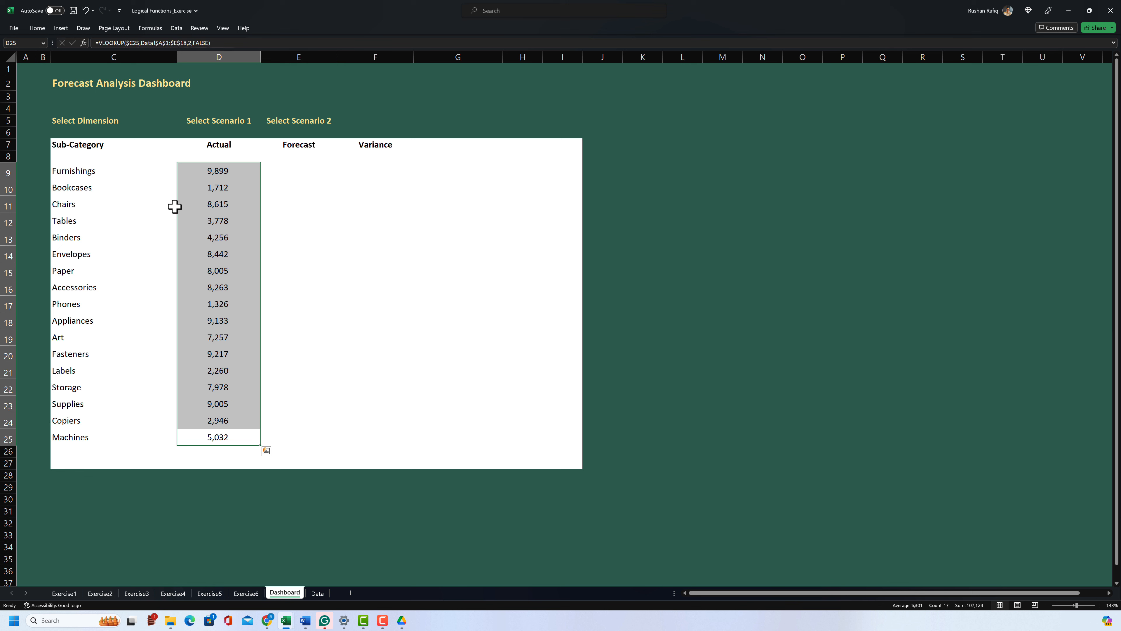
- Test the Scenario 1 selection by changing D7 to Budget, and undo that change
key("ctrl+shift+Down")
key("ctrl+Up")
key("ctrl+Up")
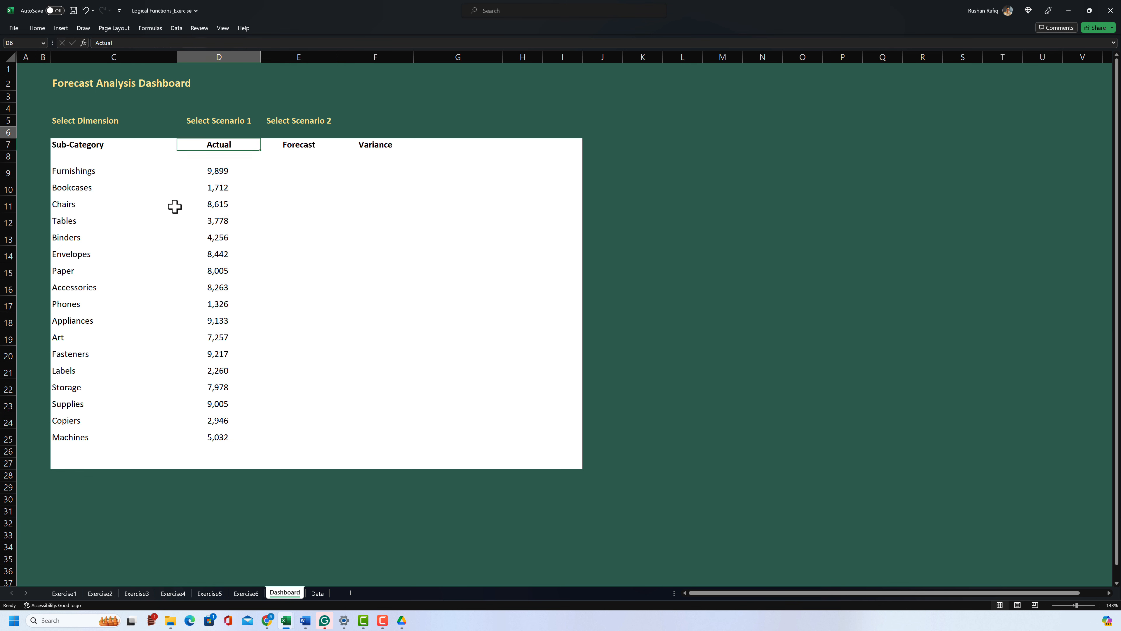
key("Down")
type("Budget")
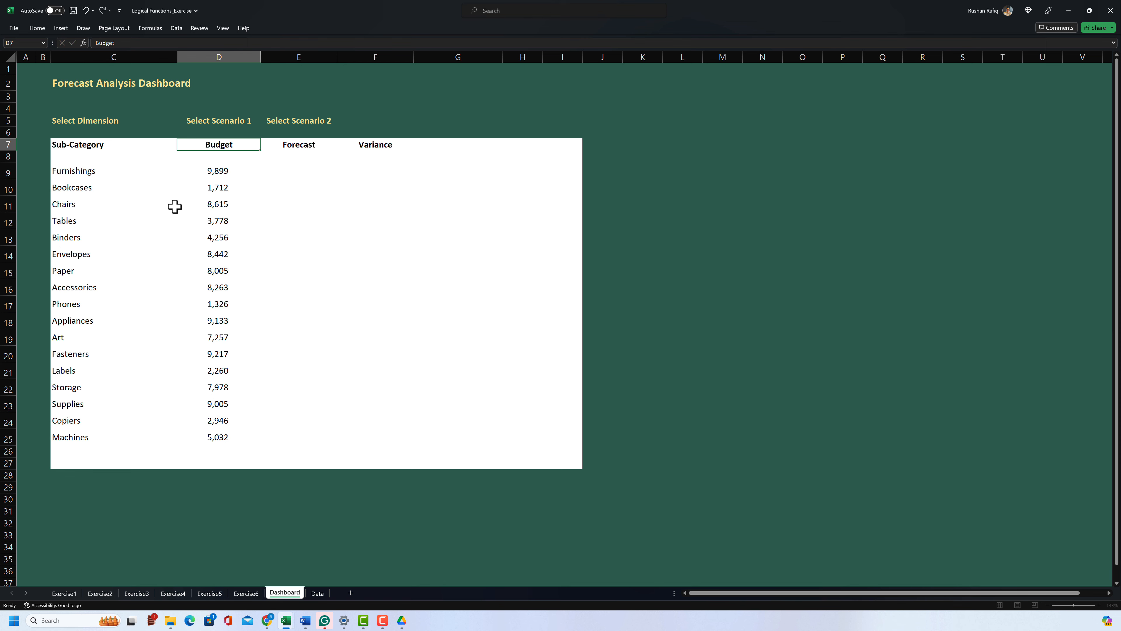
key("Return")
key("ctrl+z")
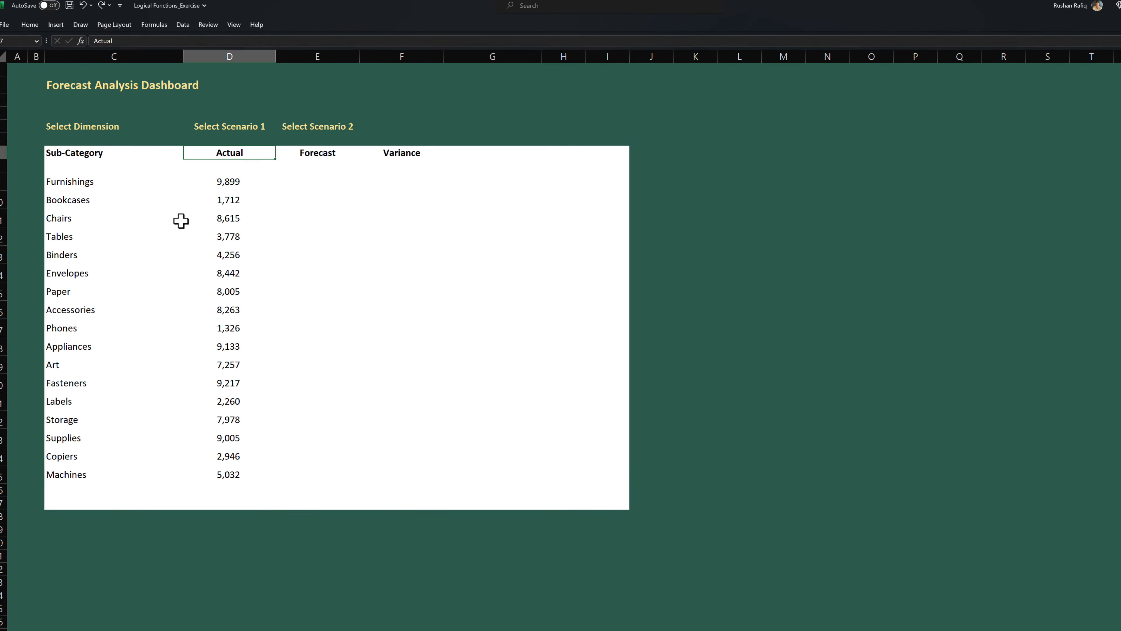
- Start a SWITCH around the VLOOKUP in D9, with D7 as the expression and "Actual" as the first value
key("Down")
key("F2")
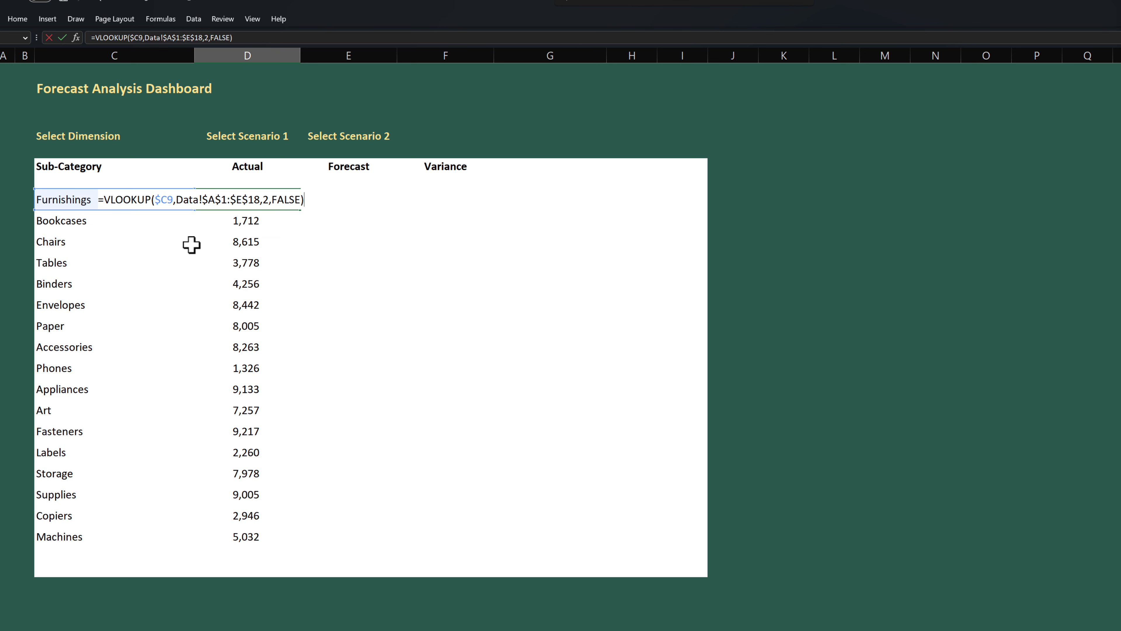
type("swit")
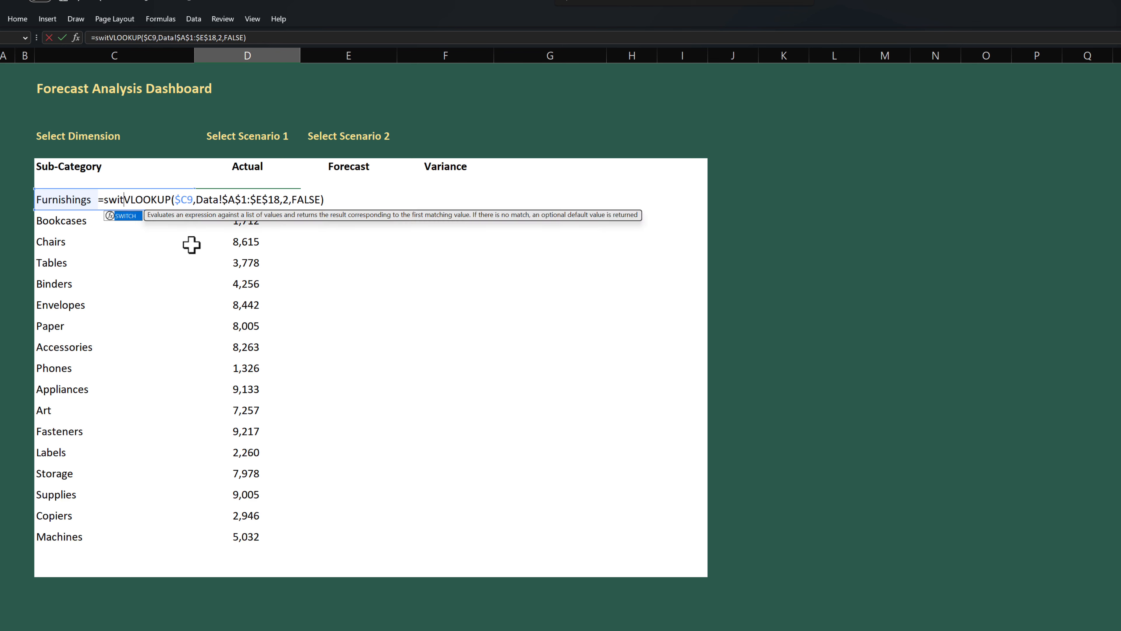
key("Tab")
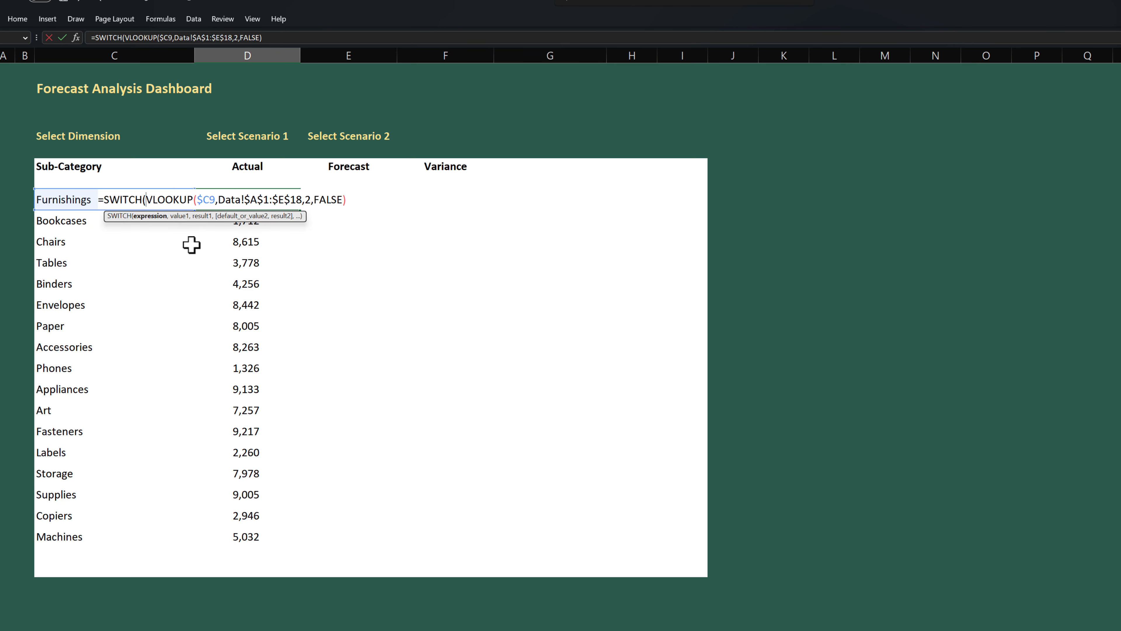
left_click(243, 166)
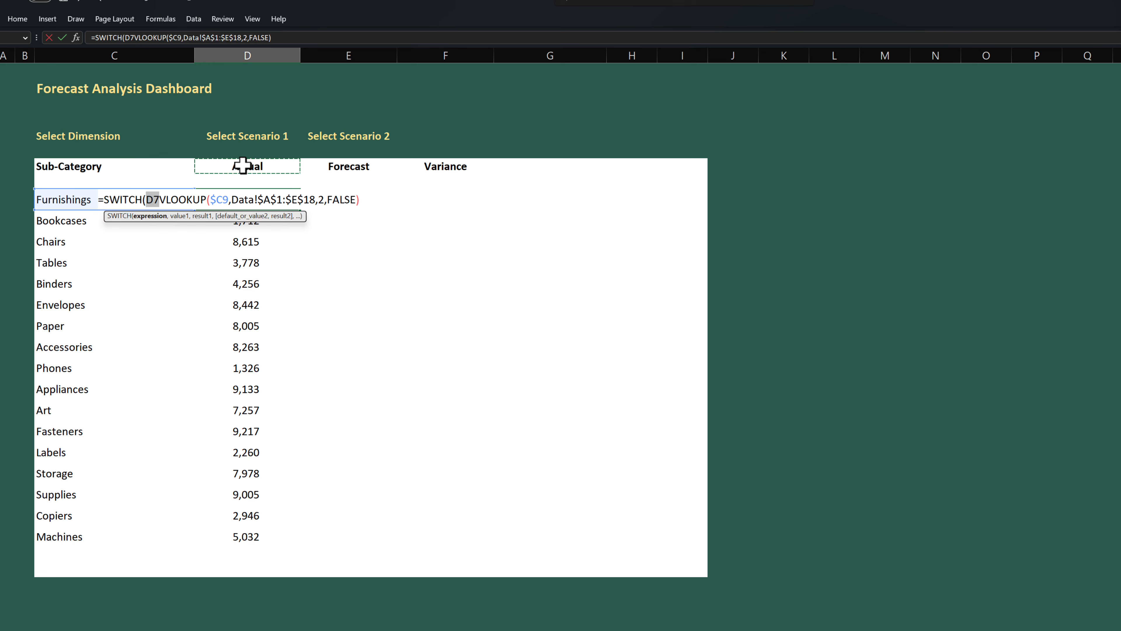
type(",")
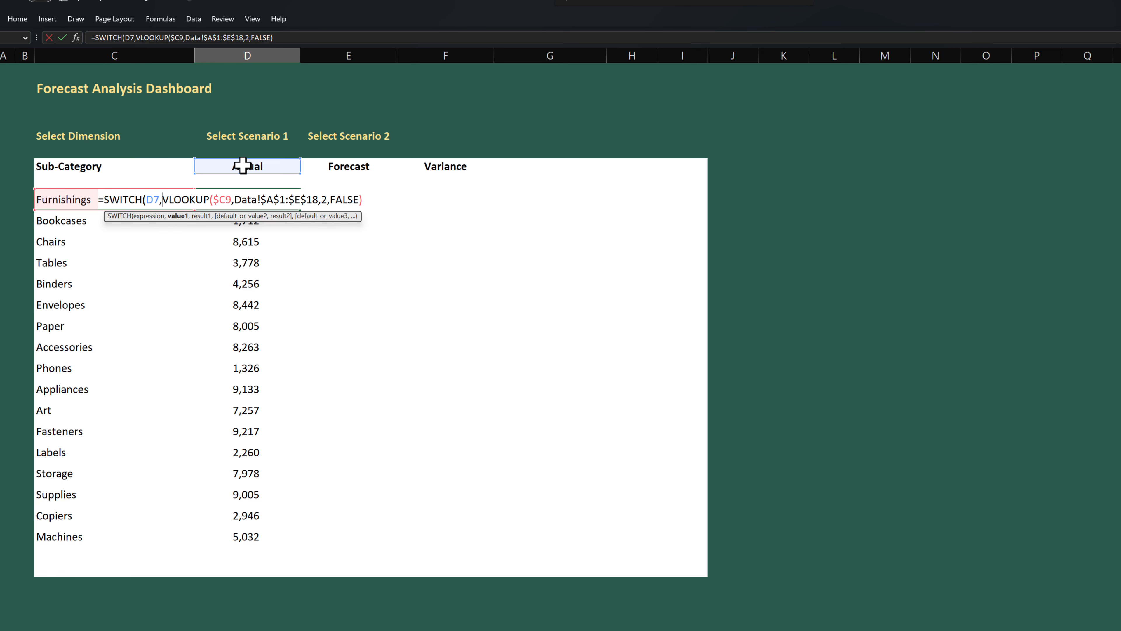
type("\"")
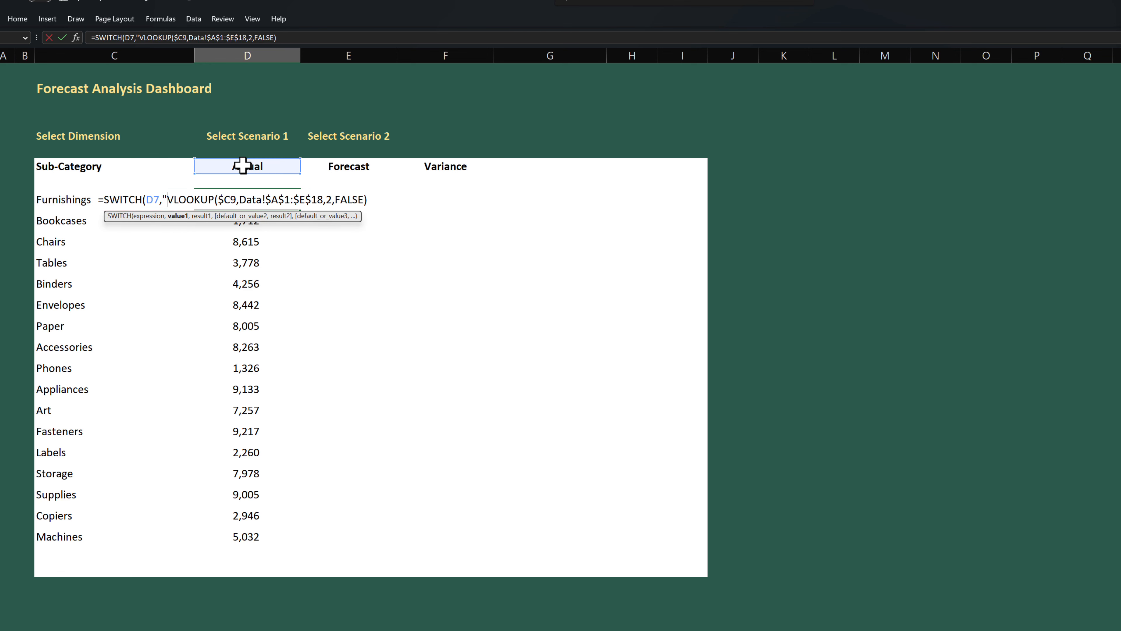
type("Actual")
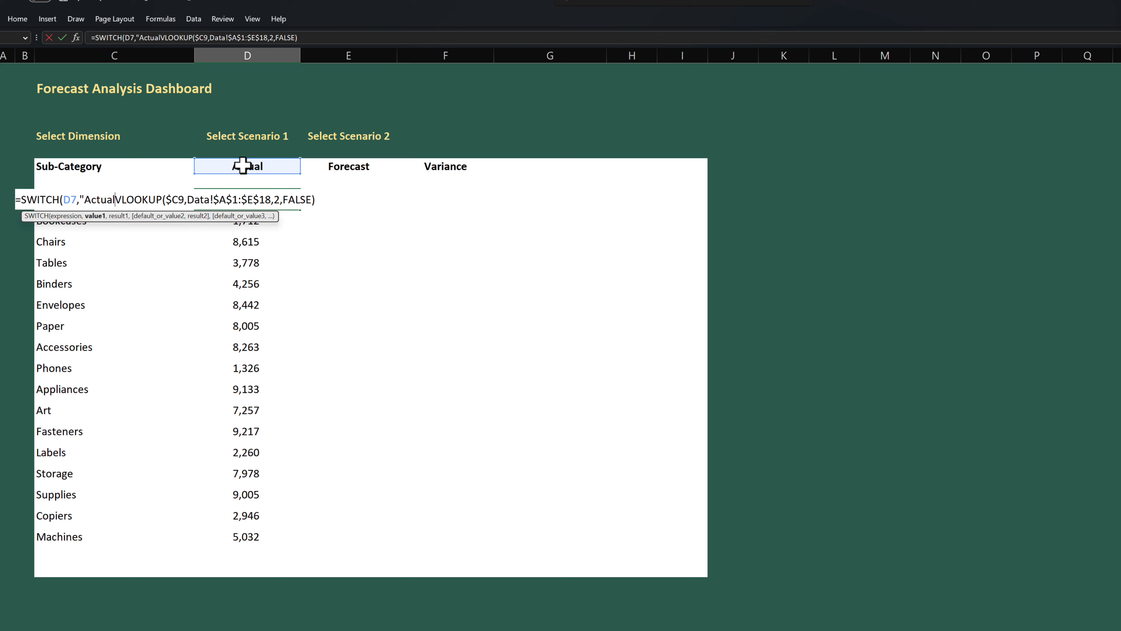
type("\",")
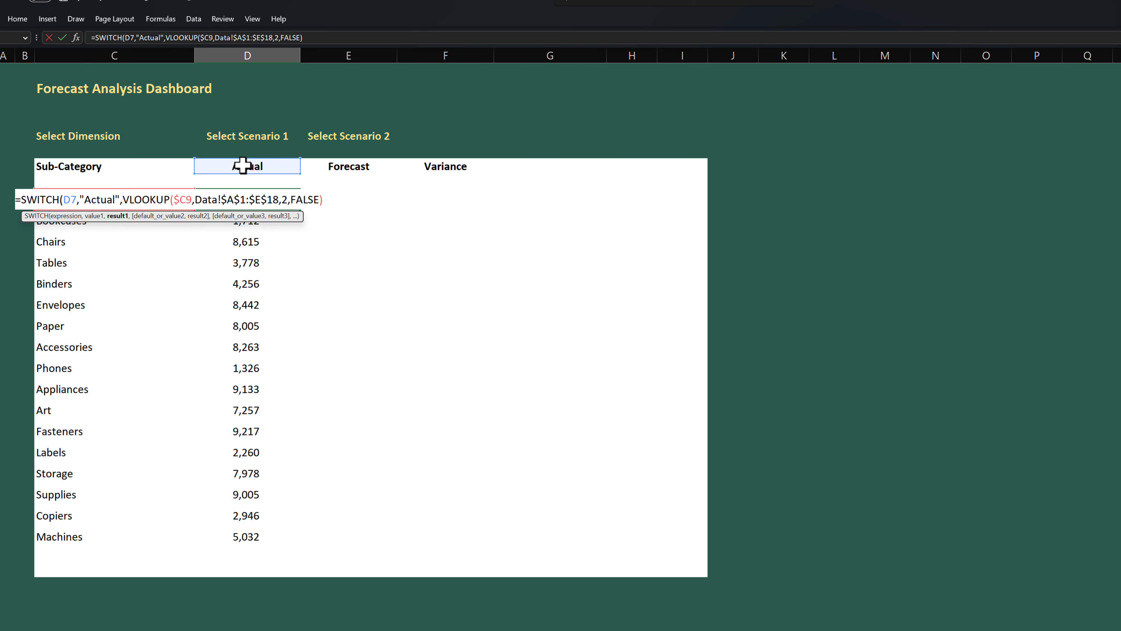
- Add "Budget" as the second SWITCH value in D9, with a copy of the existing VLOOKUP as its result
left_click(346, 199)
type(",")
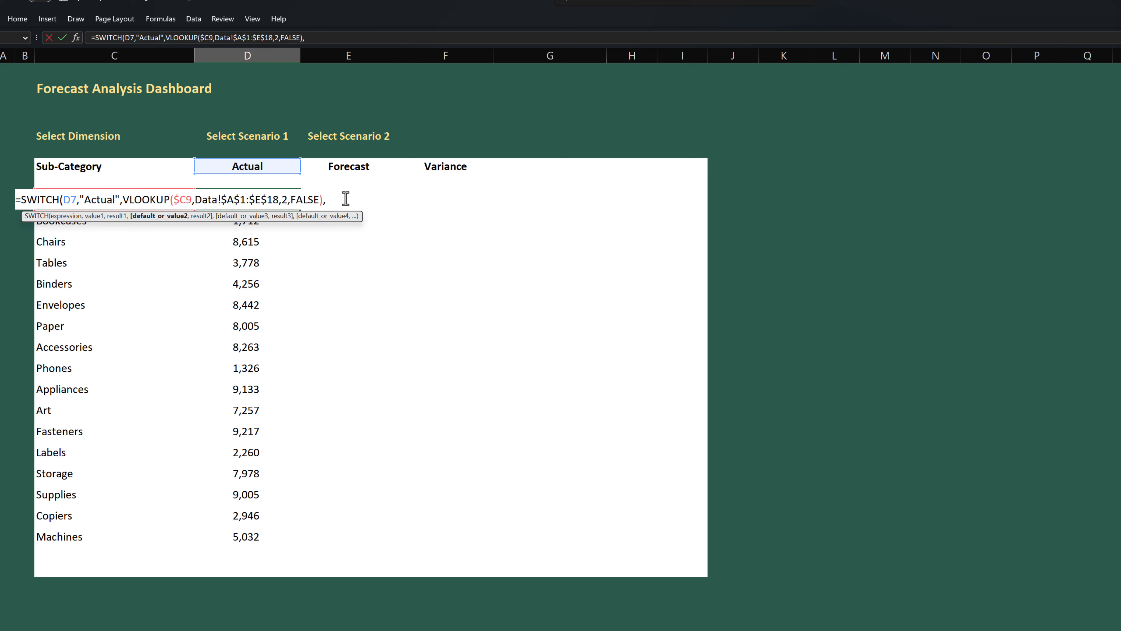
type("\"Budget\",")
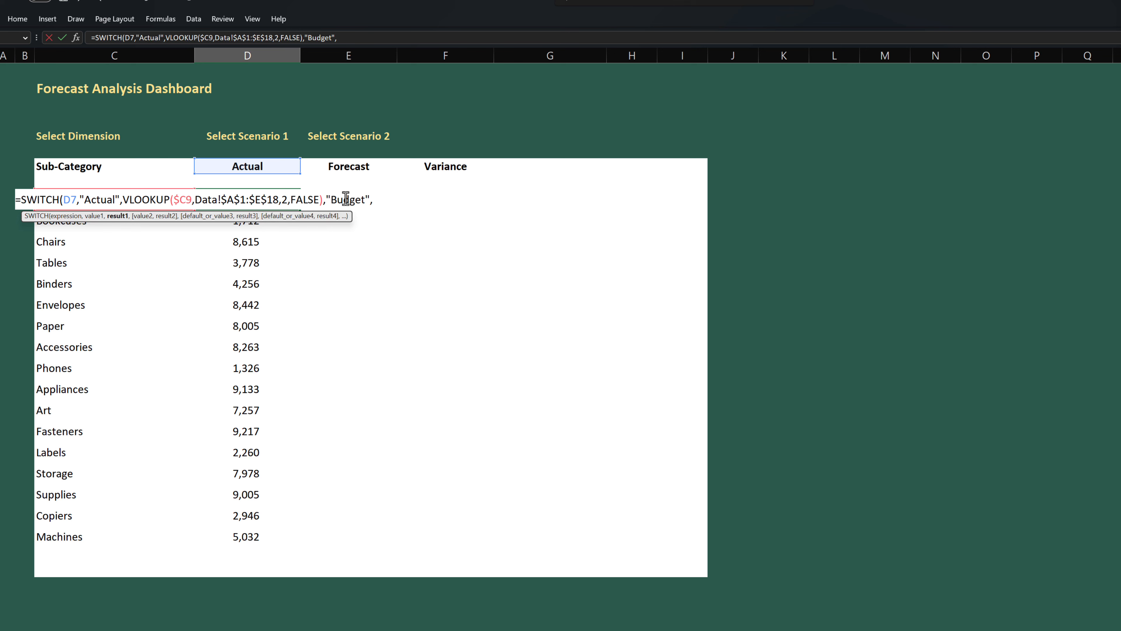
key("Left")
key("Left")
key("Left")
key("Left")
key("Left")
key("Left")
key("Left")
key("Left")
key("Left")
key("Left")
key("shift+Left")
key("shift+Left")
key("shift+Left")
key("shift+Left")
key("shift+Left")
key("shift+Left")
key("shift+Left")
key("shift+Left")
key("shift+Left")
key("shift+Left")
key("shift+Left")
key("shift+Left")
key("shift+Left")
key("shift+Left")
key("shift+Left")
key("shift+Left")
key("shift+Left")
key("shift+Left")
key("shift+Left")
key("shift+Left")
key("shift+Left")
key("shift+Left")
key("shift+Left")
key("shift+Left")
key("shift+Left")
key("shift+Left")
key("shift+Left")
key("shift+Left")
key("shift+Left")
key("shift+Left")
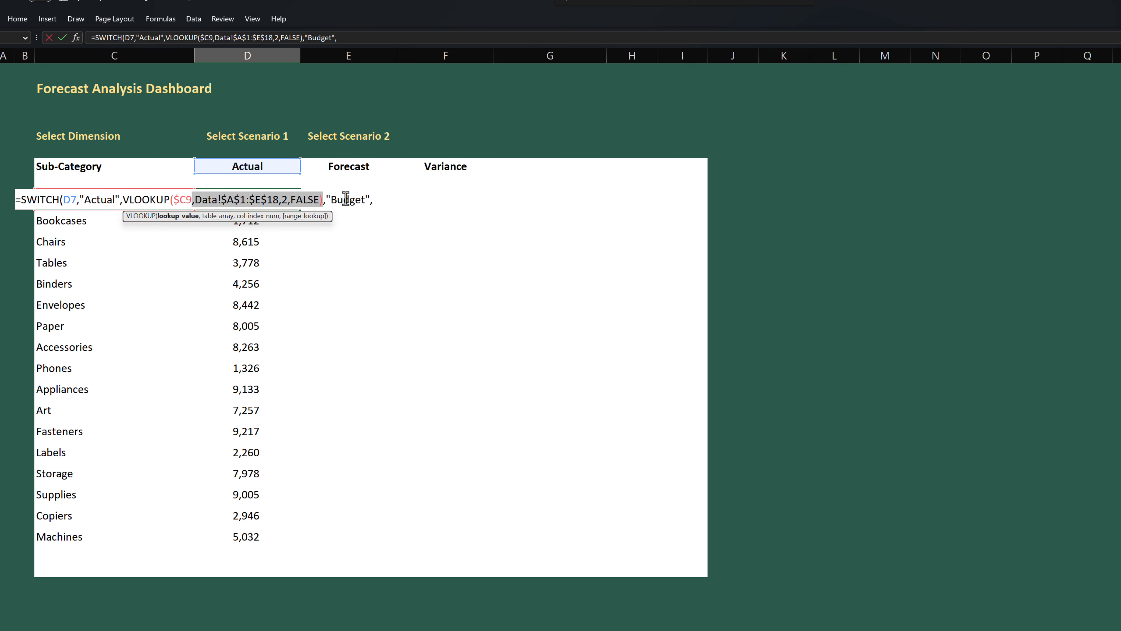
key("ctrl+c")
key("End")
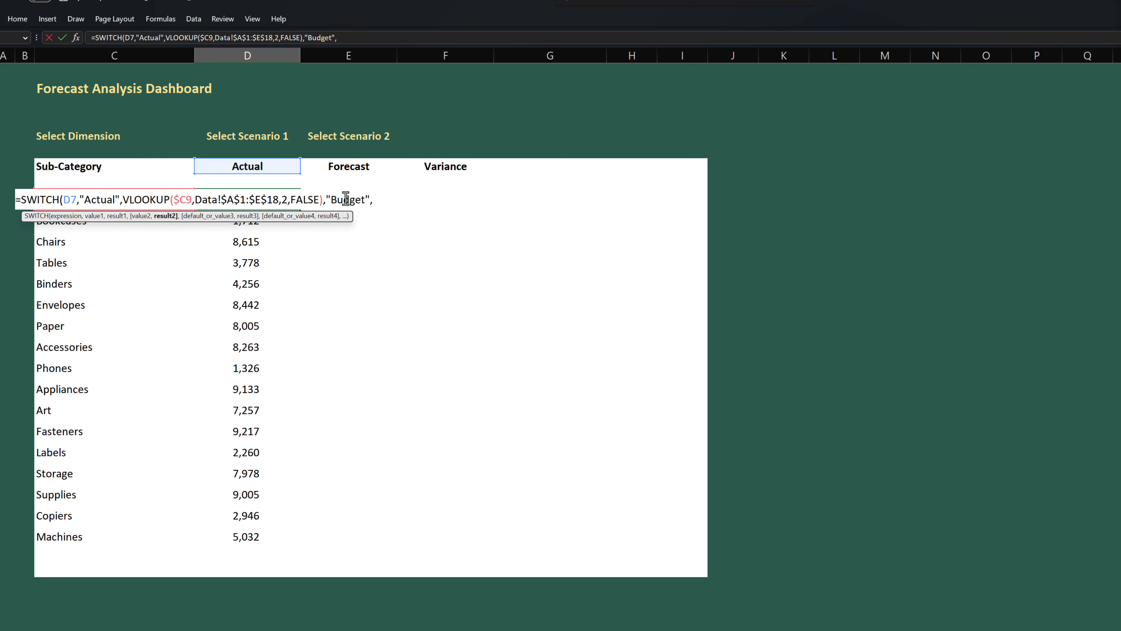
key("ctrl+v")
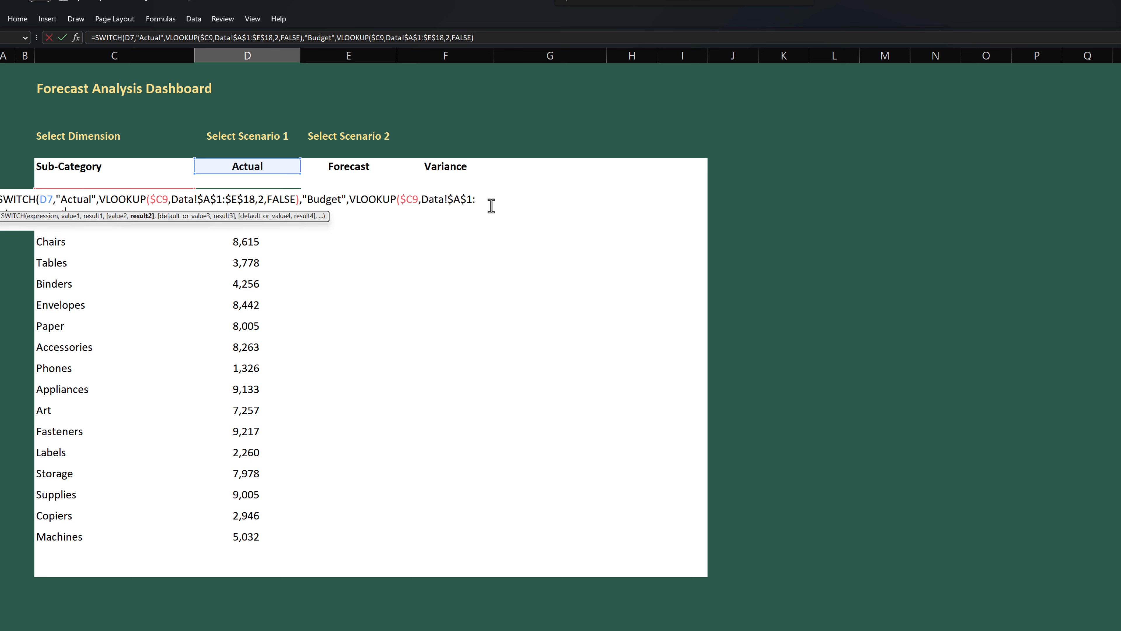
- Set the column index of the Budget VLOOKUP in the D9 formula to 3
left_click(134, 195)
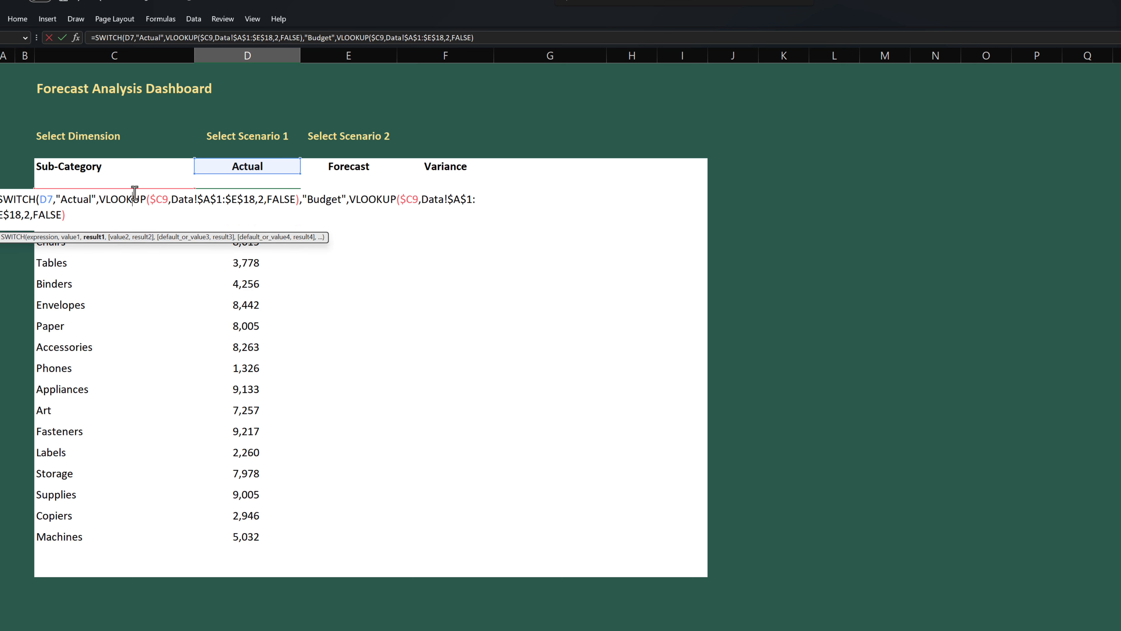
key("Down")
key("Left")
key("Left")
key("Left")
key("Left")
key("Left")
key("Left")
key("Left")
key("BackSpace")
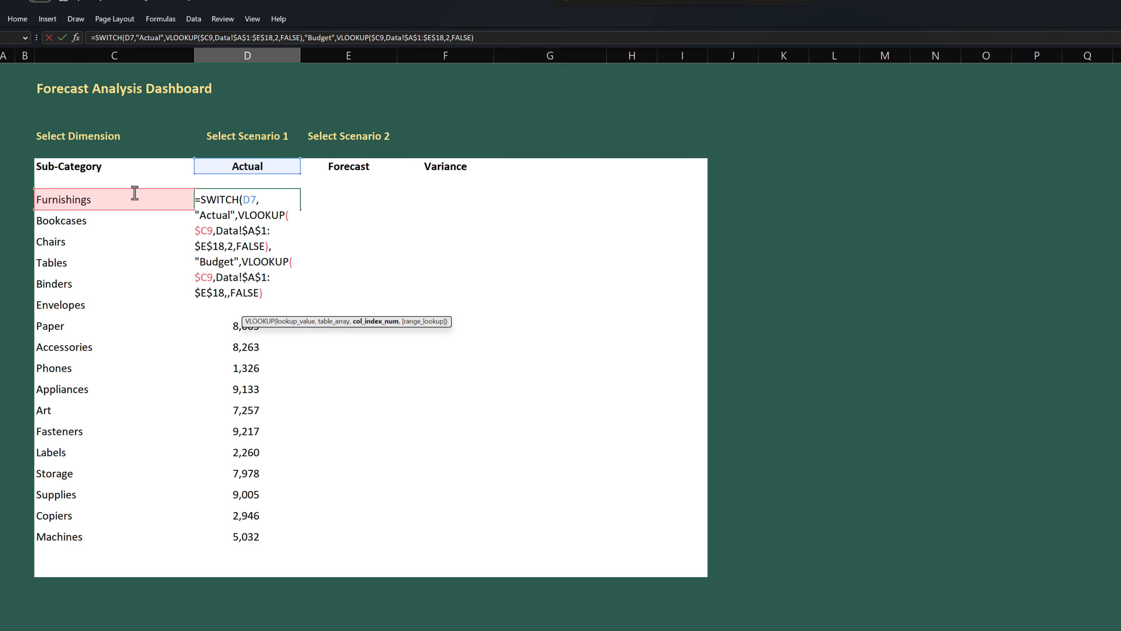
type("3")
key("End")
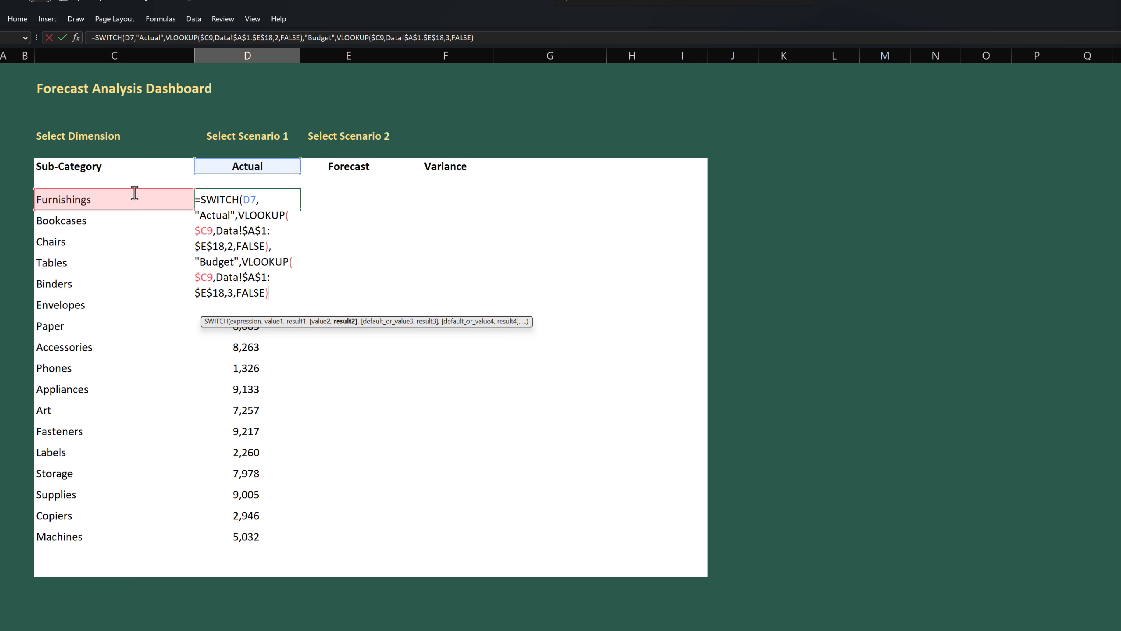
- Add "Forecast" as the third SWITCH value, with the copied VLOOKUP returning column 4
type(",")
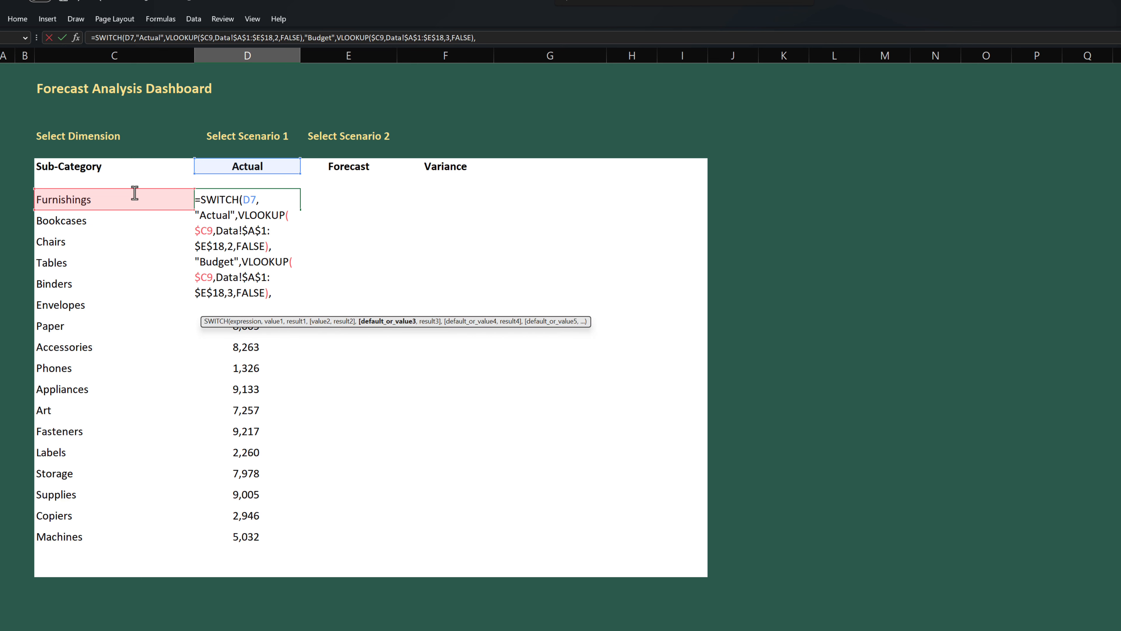
type("\"Forecast\",")
key("ctrl+v")
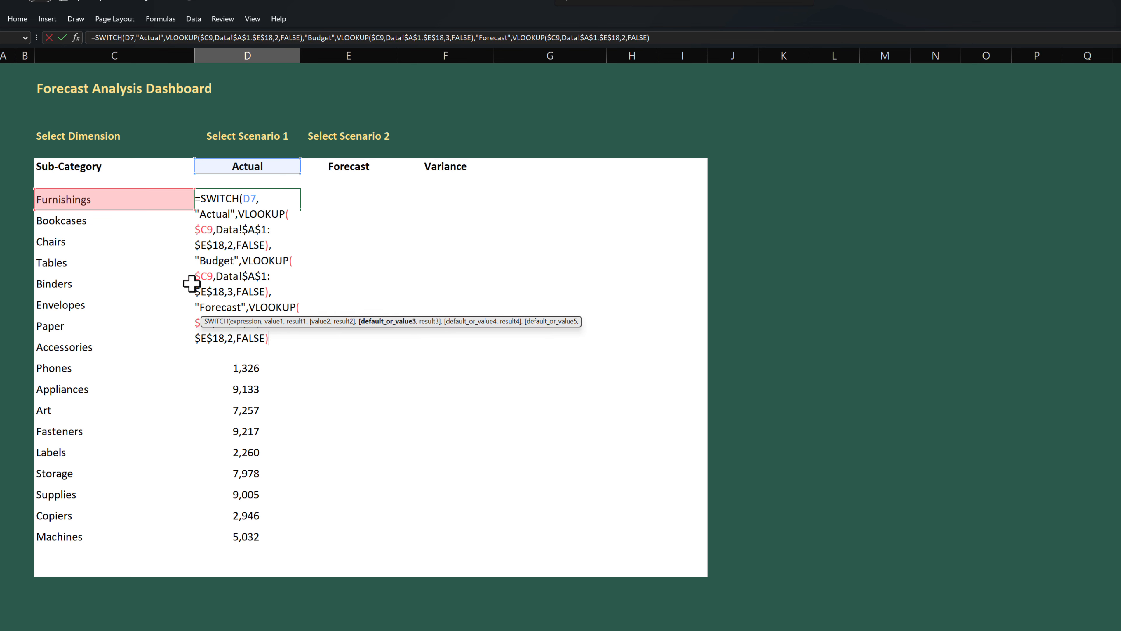
left_click(233, 338)
key("shift+Left")
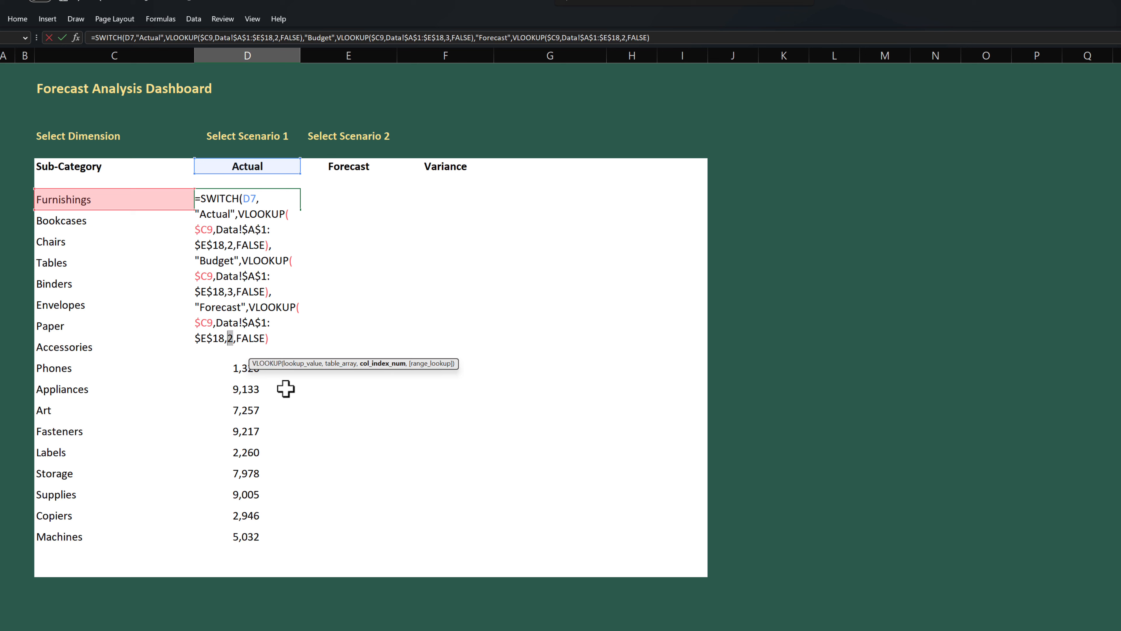
type("4")
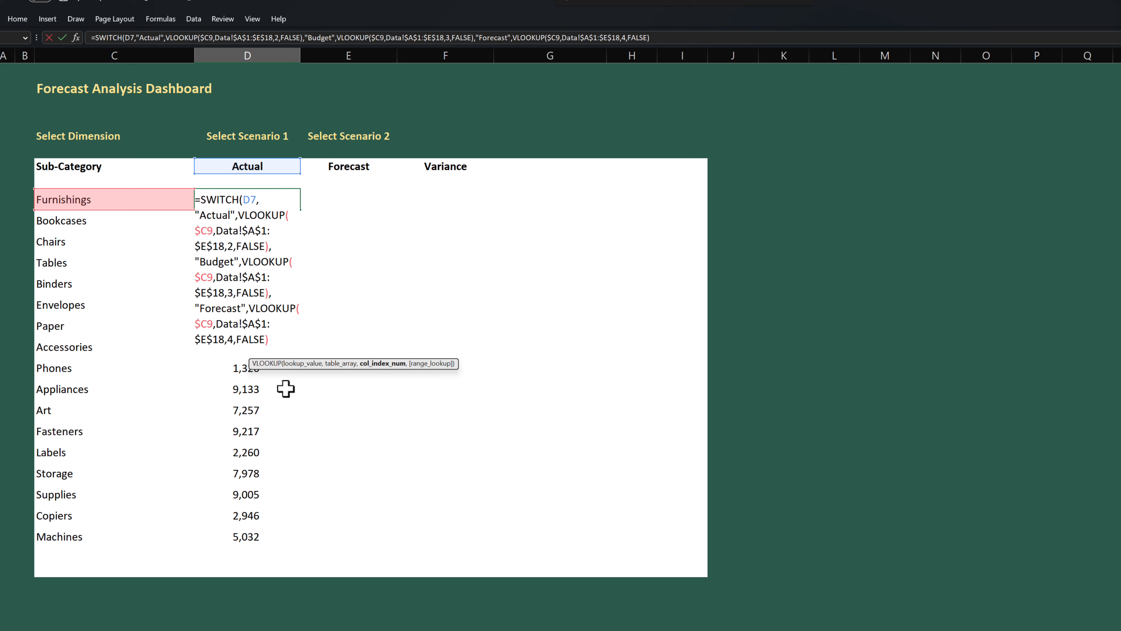
- Add "Last Year" as the fourth SWITCH value with the copied VLOOKUP returning column 5, and complete the D9 formula
key("End")
type(",")
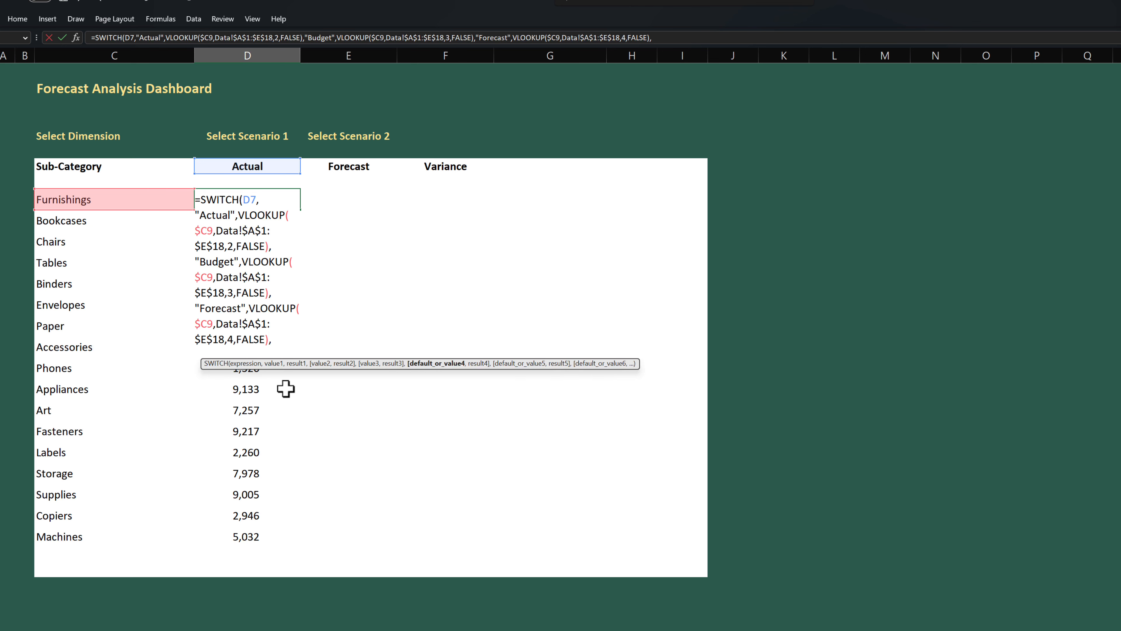
type("\"Last Year\",")
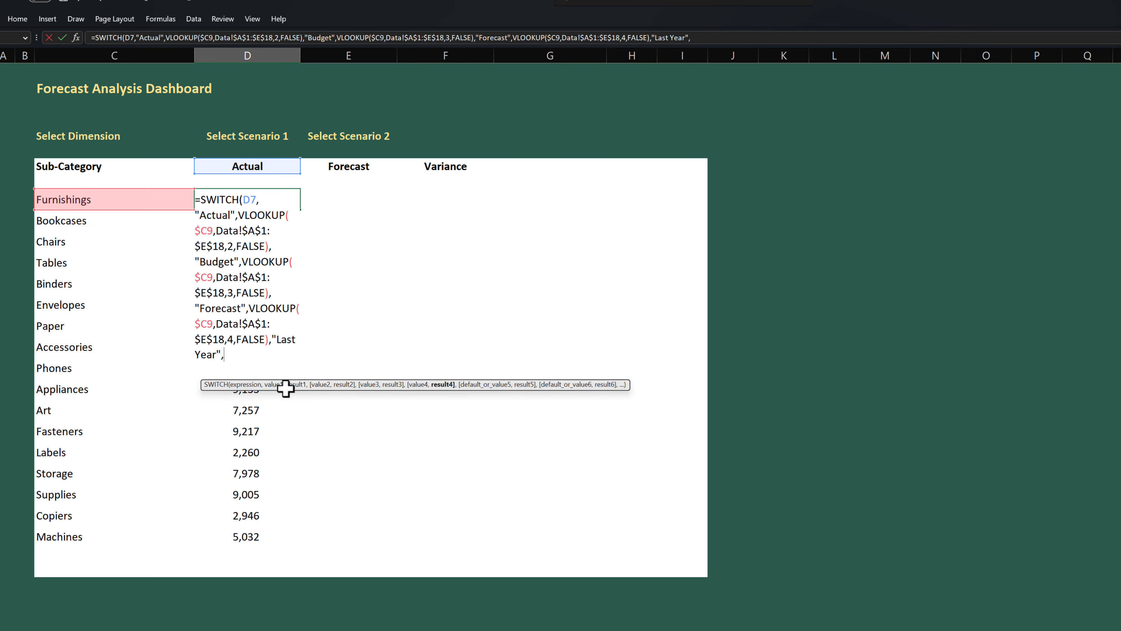
key("ctrl+v")
left_click(282, 361)
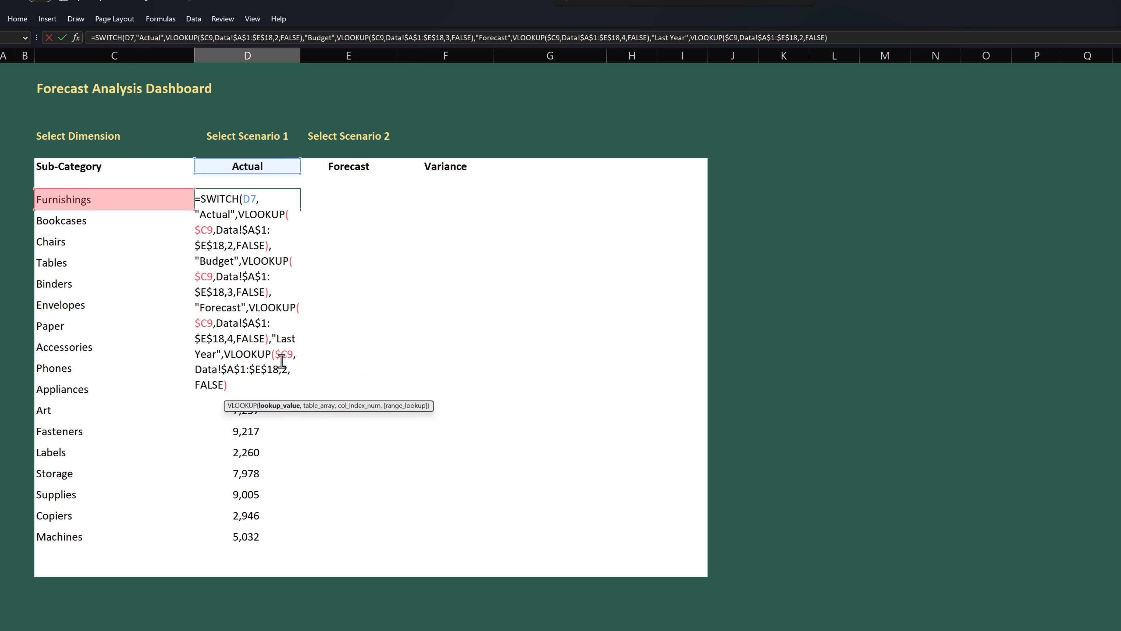
key("Up")
key("Down")
key("Down")
key("Down")
key("Up")
double_click(282, 361)
type("5")
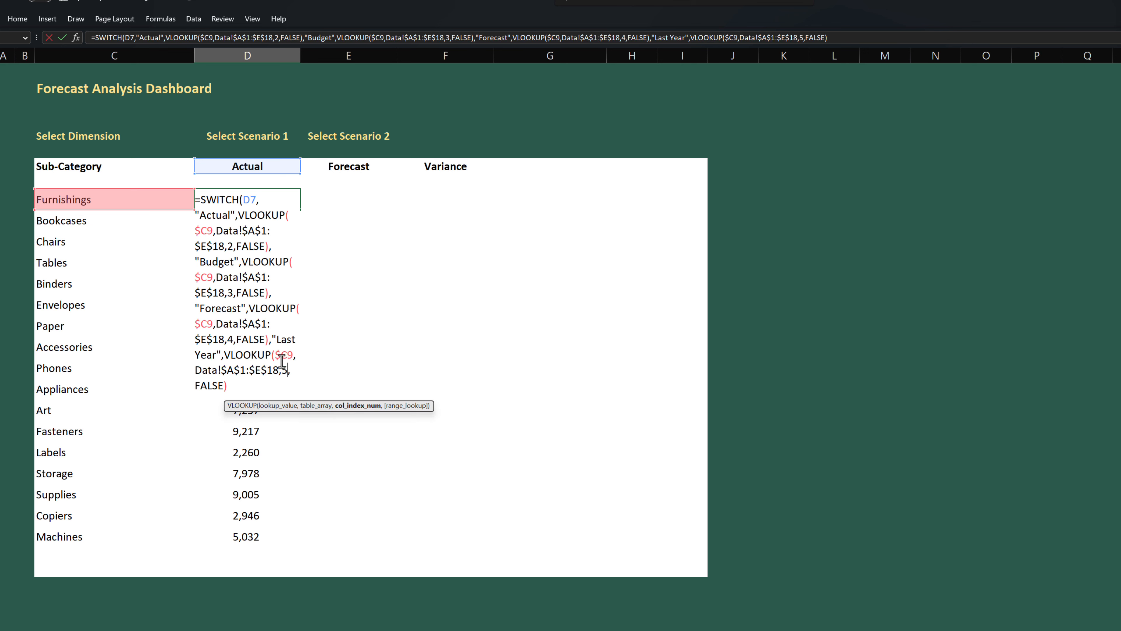
left_click(250, 385)
type(")")
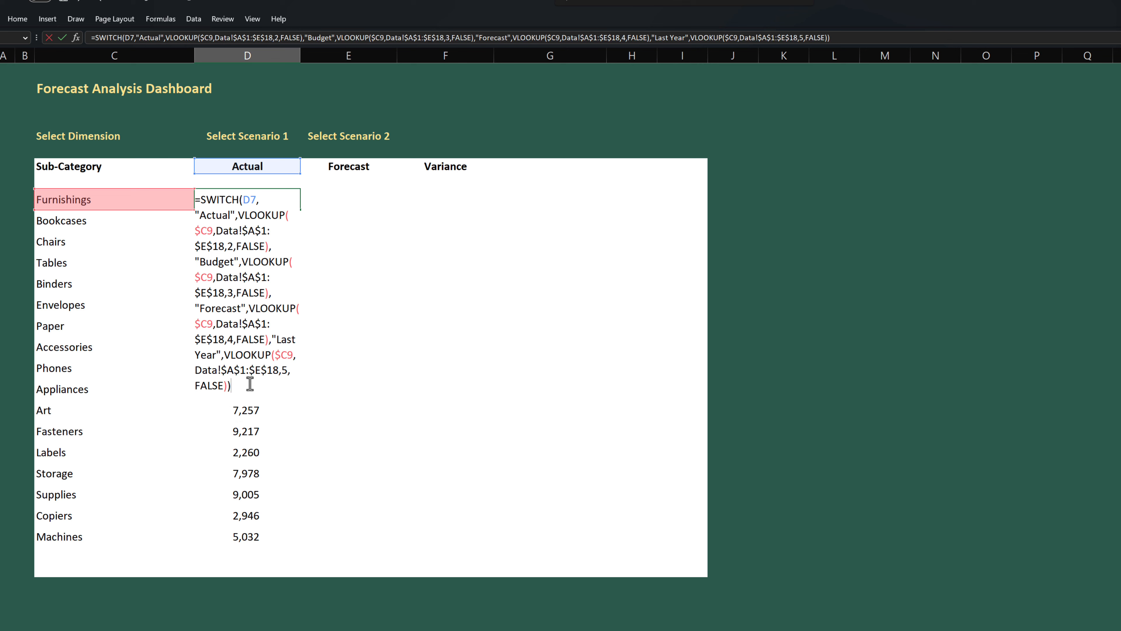
key("ctrl+Return")
- Try filling the SWITCH formula from D9 down to D25, and undo the fill
key("ctrl+shift+Down")
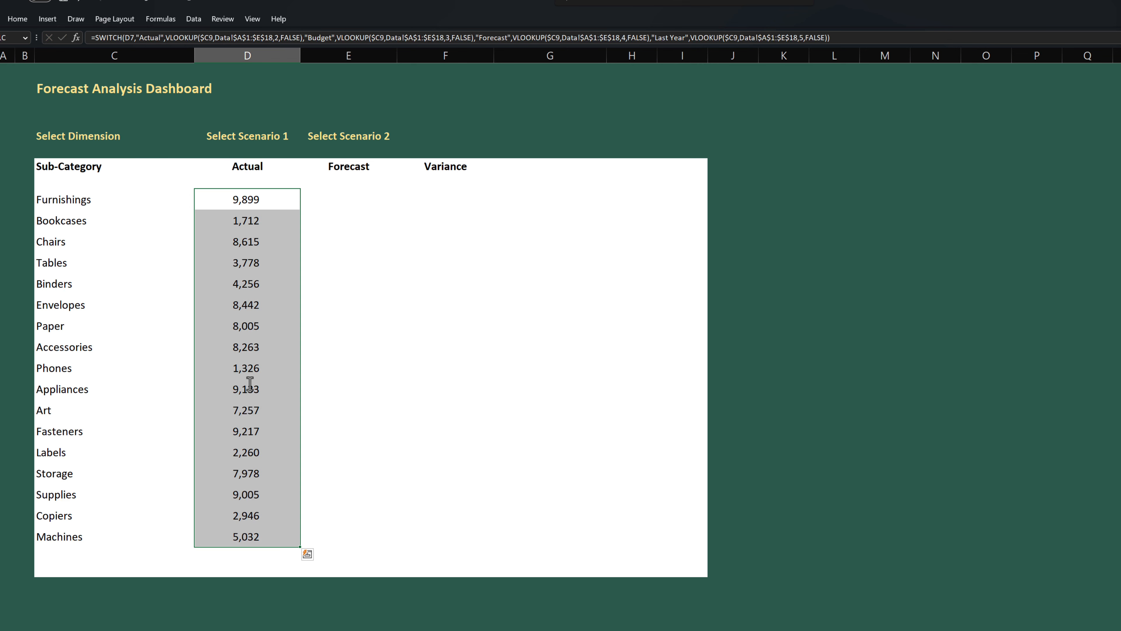
key("ctrl+d")
key("ctrl+z")
- Lock the row of the SWITCH expression reference in the D9 formula so it reads D$7
key("F2")
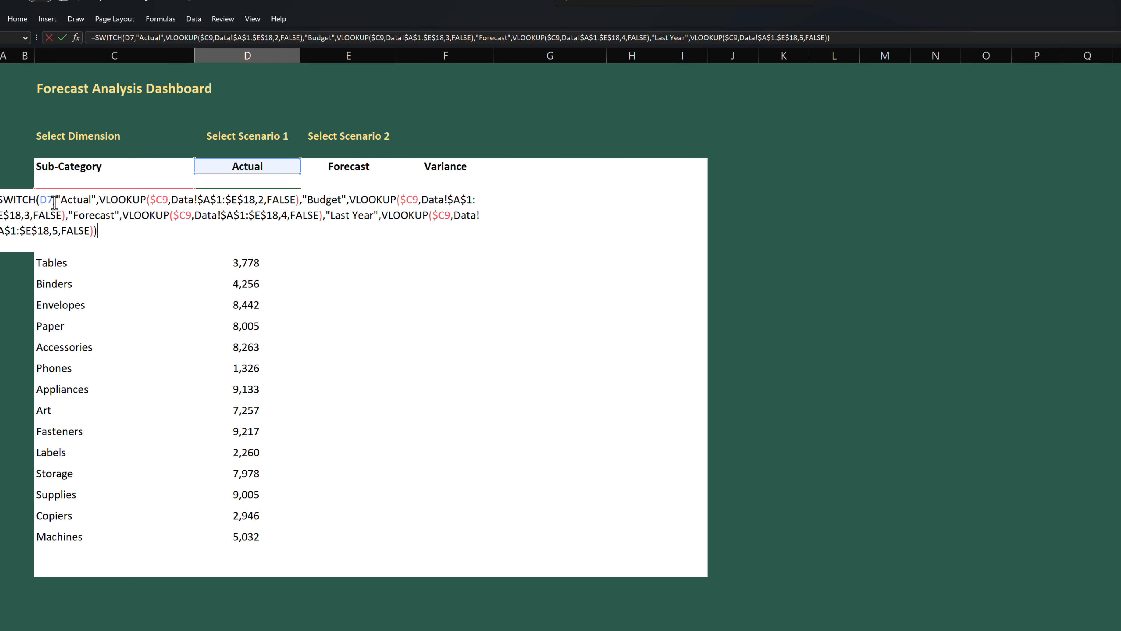
left_click(47, 202)
key("F4")
key("F4")
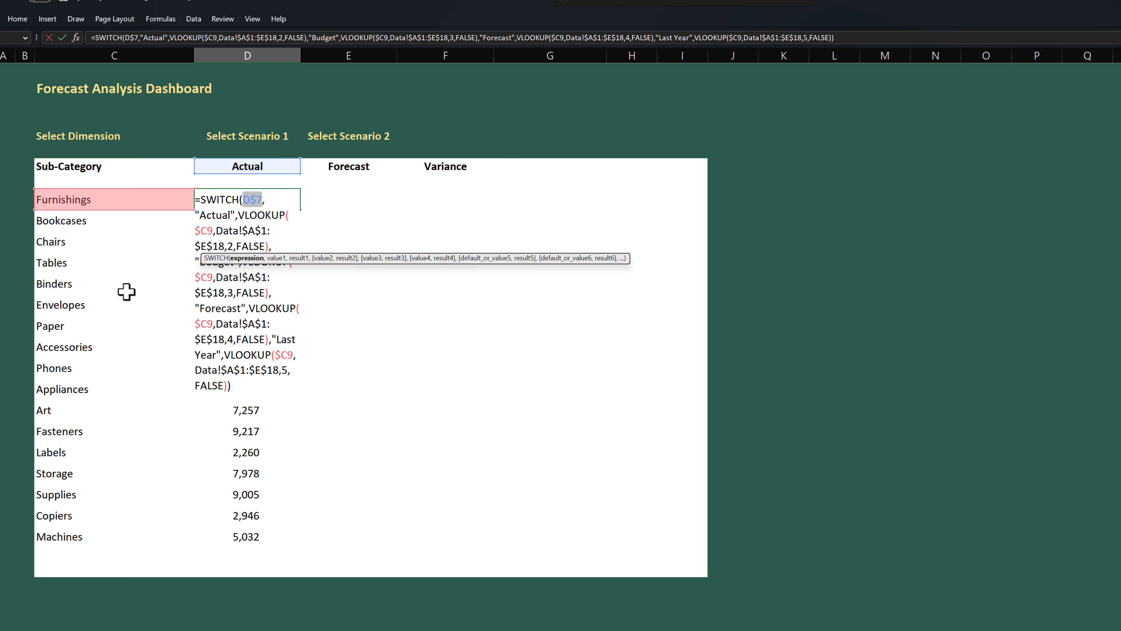
key("Return")
- Fill the D9 SWITCH formula down to D25 and across into E9:E25
key("Up")
key("ctrl+shift+Down")
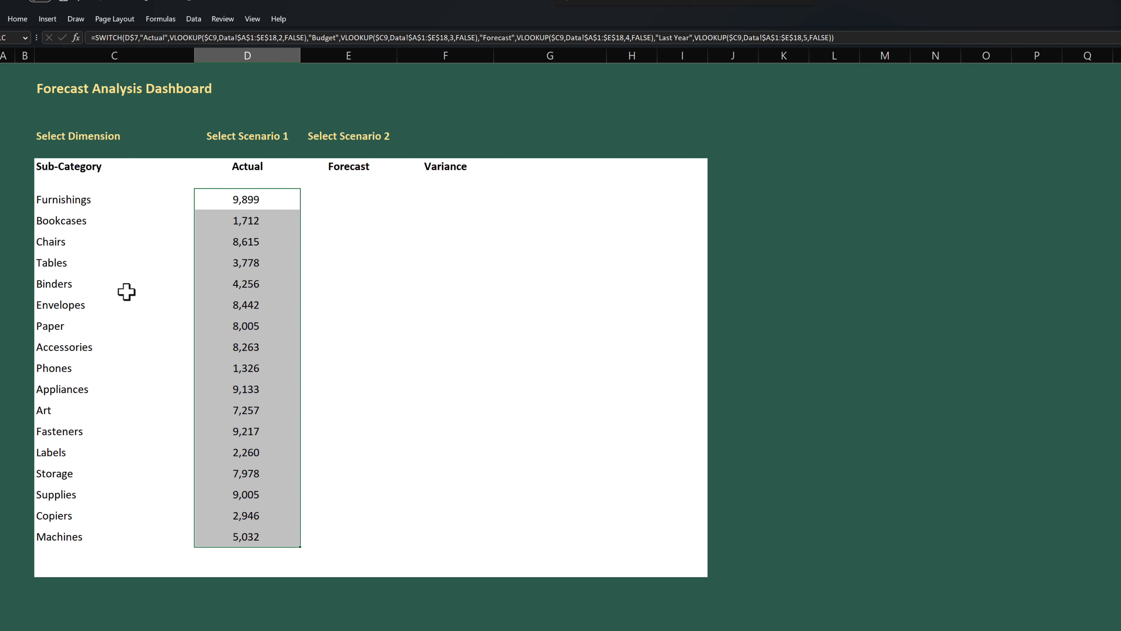
key("ctrl+d")
key("shift+Right")
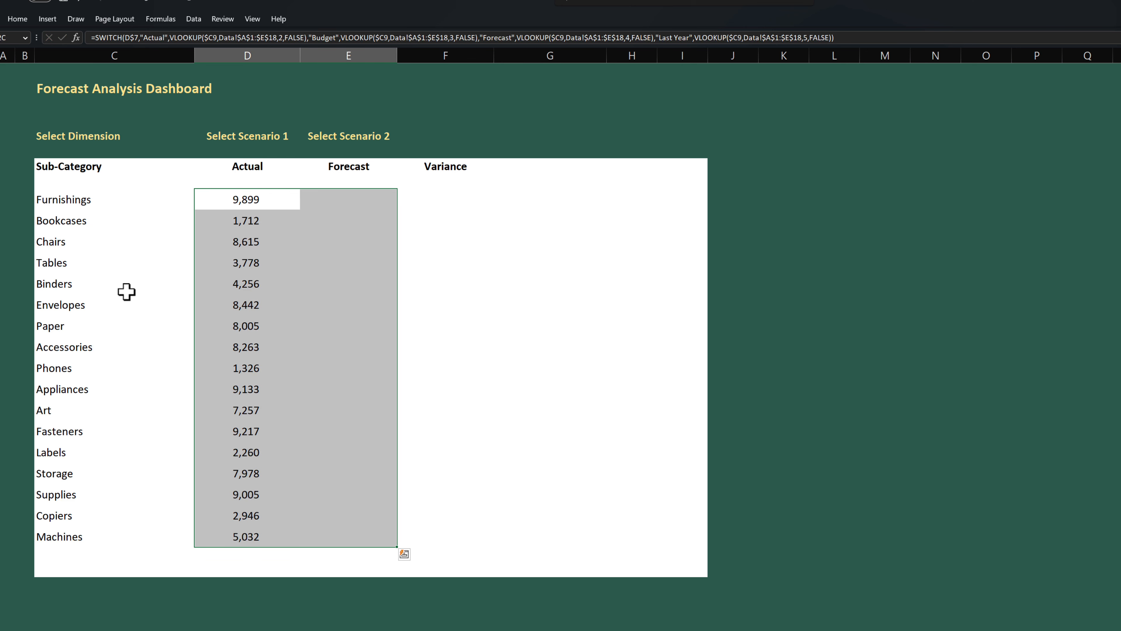
key("ctrl+r")
- Enter the Furnishings variance in F9 as scenario 1 minus scenario 2, =D9-E9
key("Right")
key("Right")
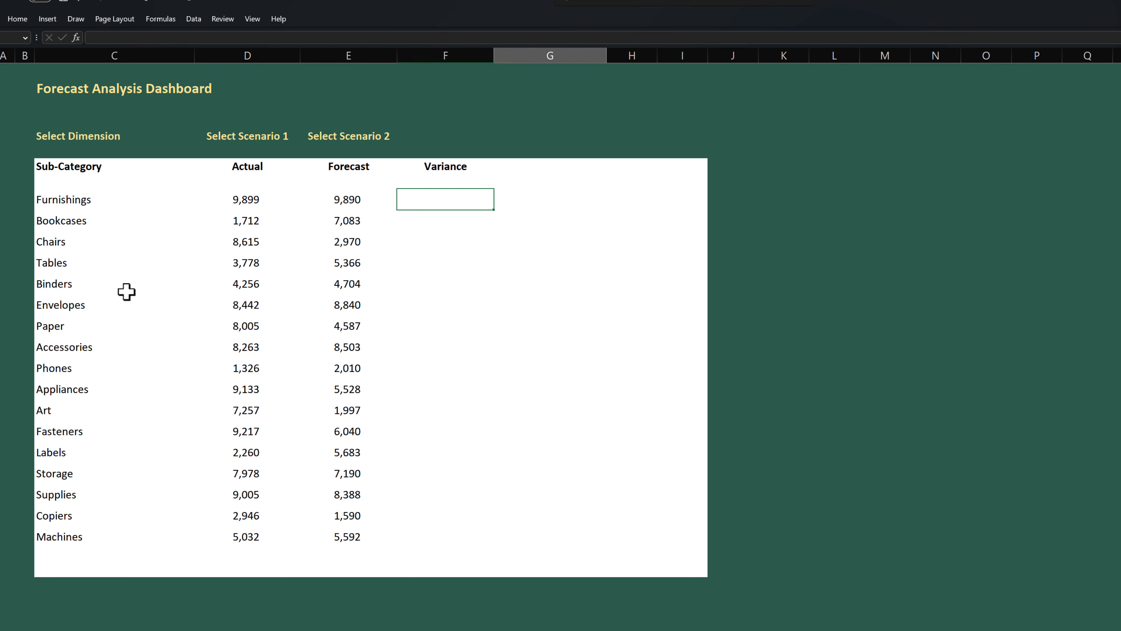
type("=")
key("Left")
key("Left")
key("Left")
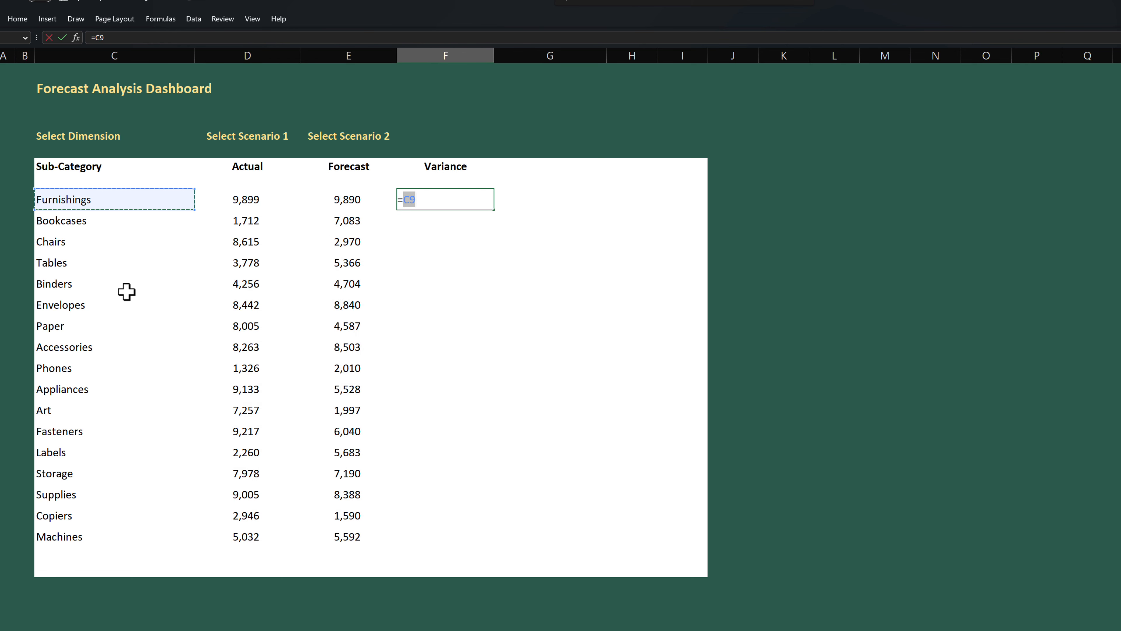
key("Right")
type("-")
key("Left")
key("Return")
- Fill the variance formula from F9 down to the Machines row, F25
key("Left")
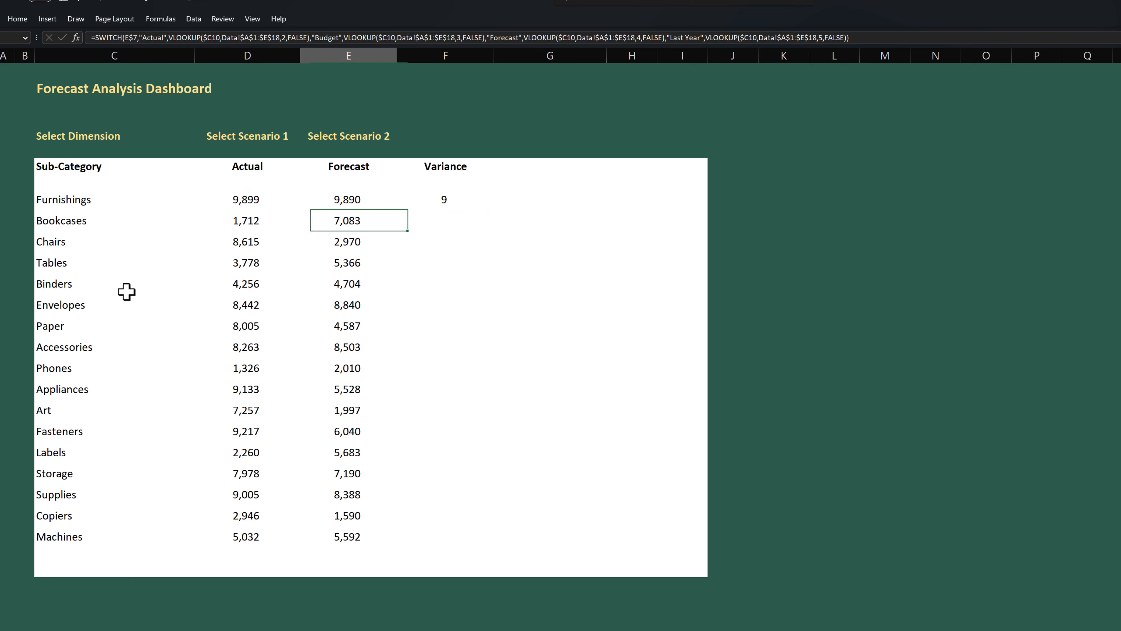
key("ctrl+Down")
key("Right")
key("ctrl+shift+Up")
key("ctrl+d")
- Change the first scenario heading in D7 to "Budget"
key("Left")
key("Left")
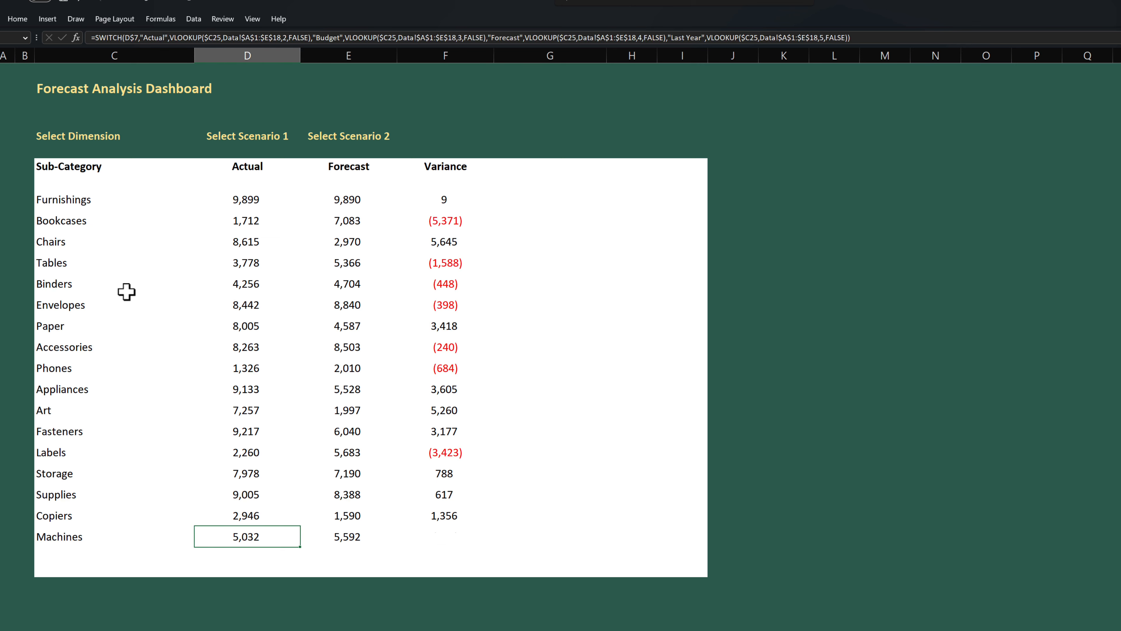
key("Left")
key("Right")
key("ctrl+Up")
key("Up")
key("Up")
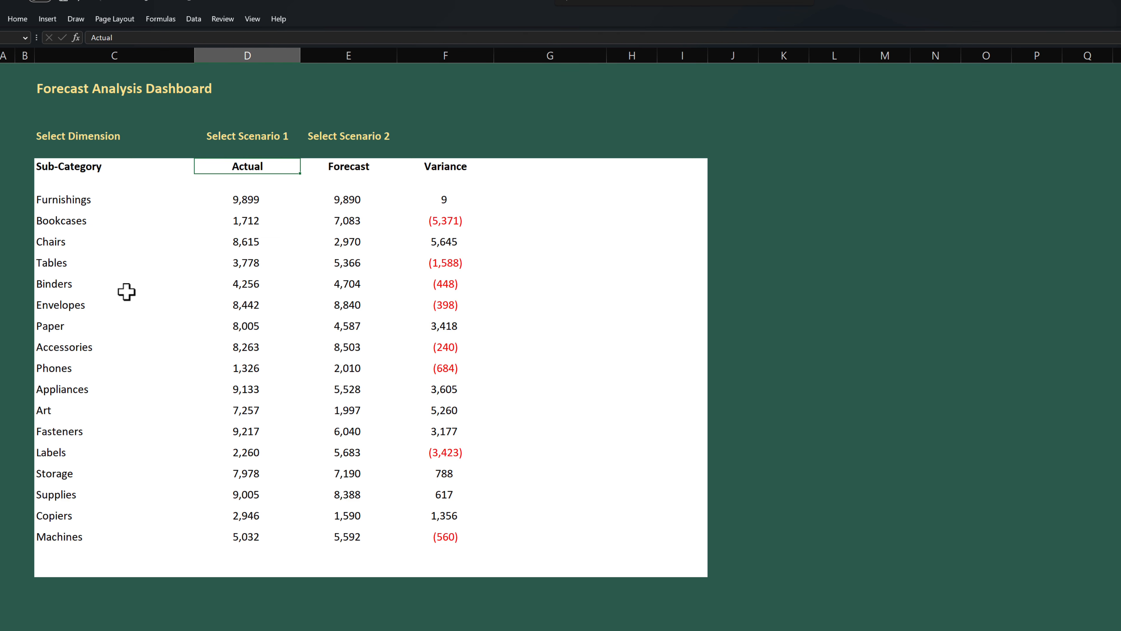
type("Budget")
key("Return")
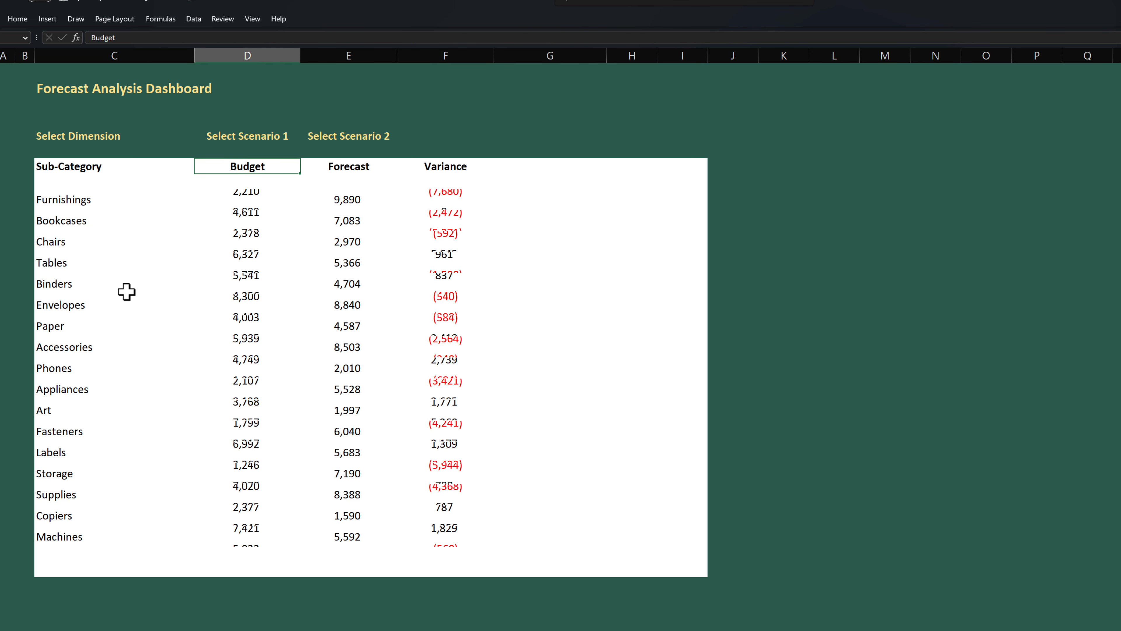
- Change the second scenario heading in E7 to "Last Year" and return to the first scenario cell, D7
key("Down")
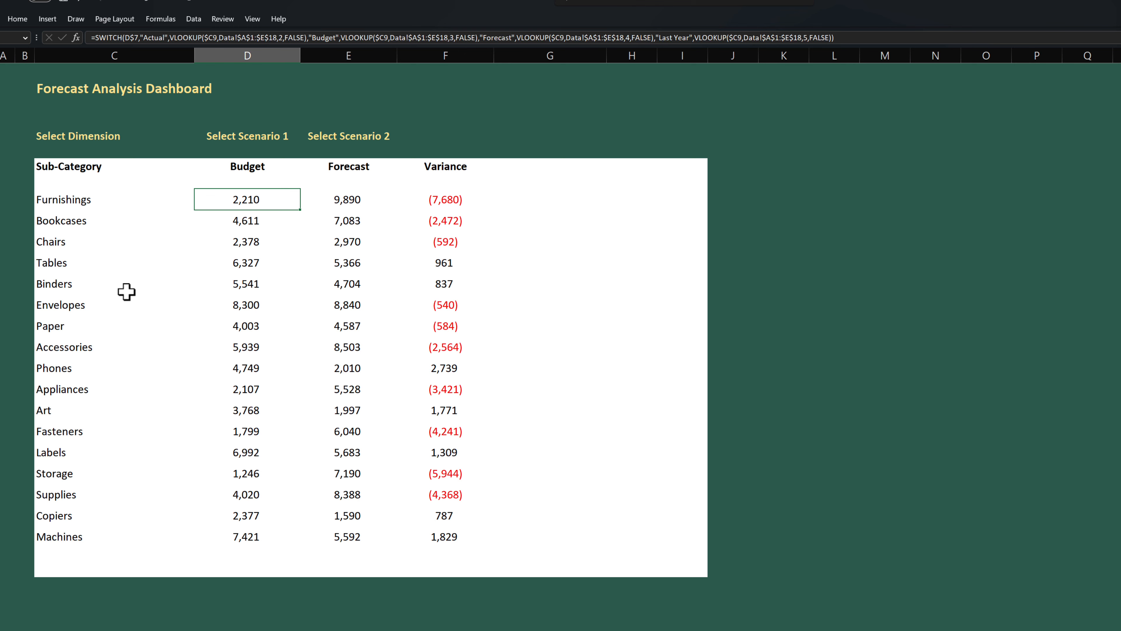
key("Right")
key("Up")
key("Up")
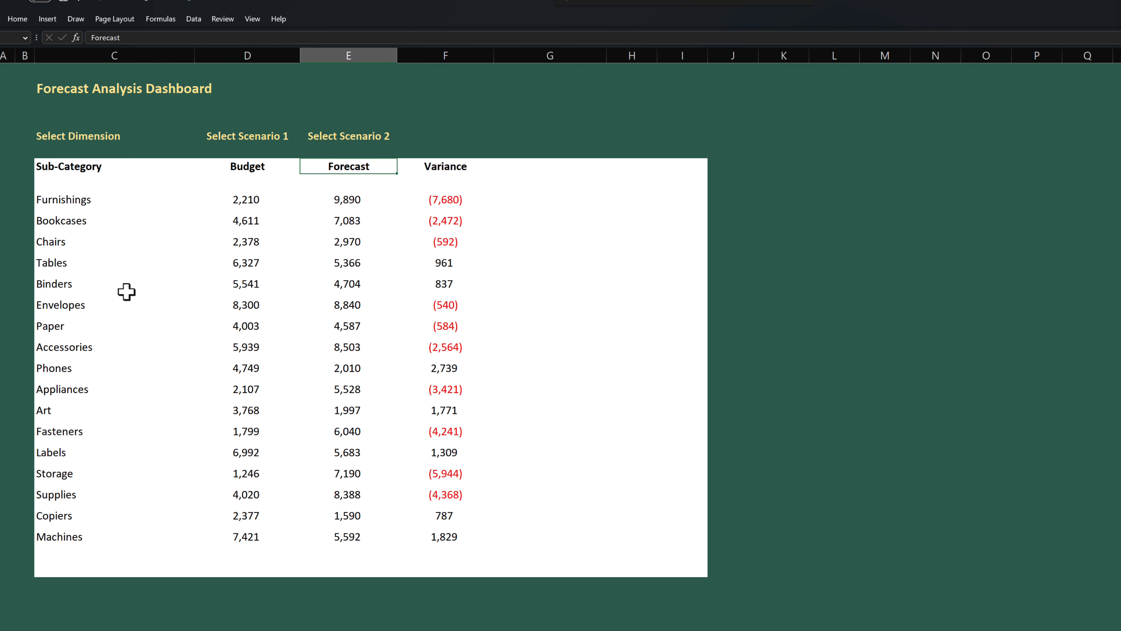
type("Last Year")
key("Return")
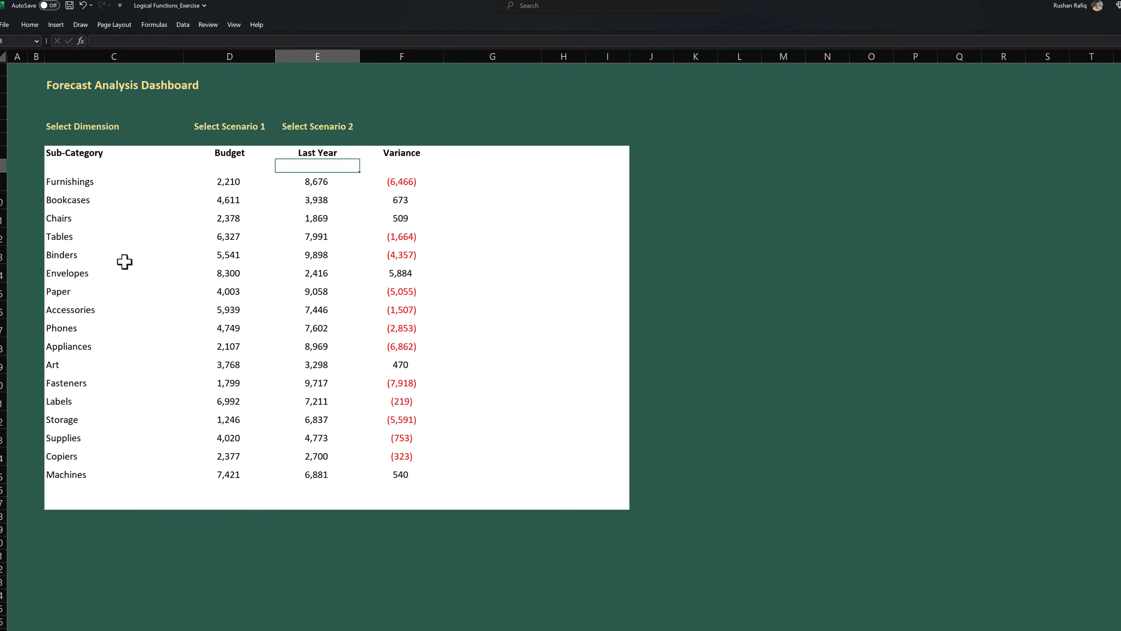
key("Up")
key("Left")
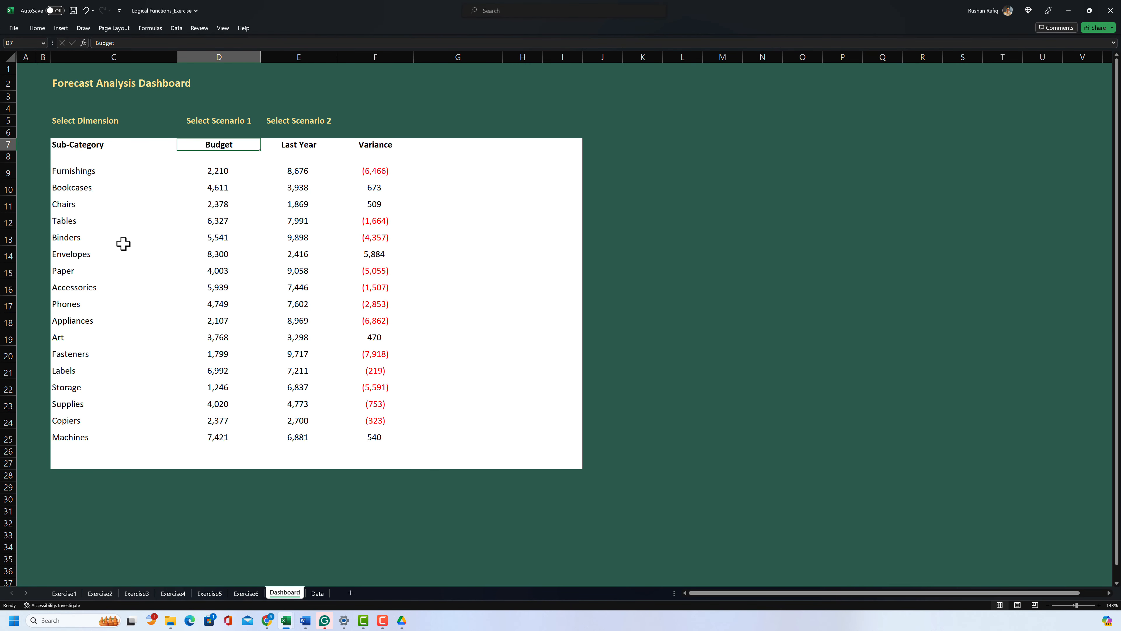